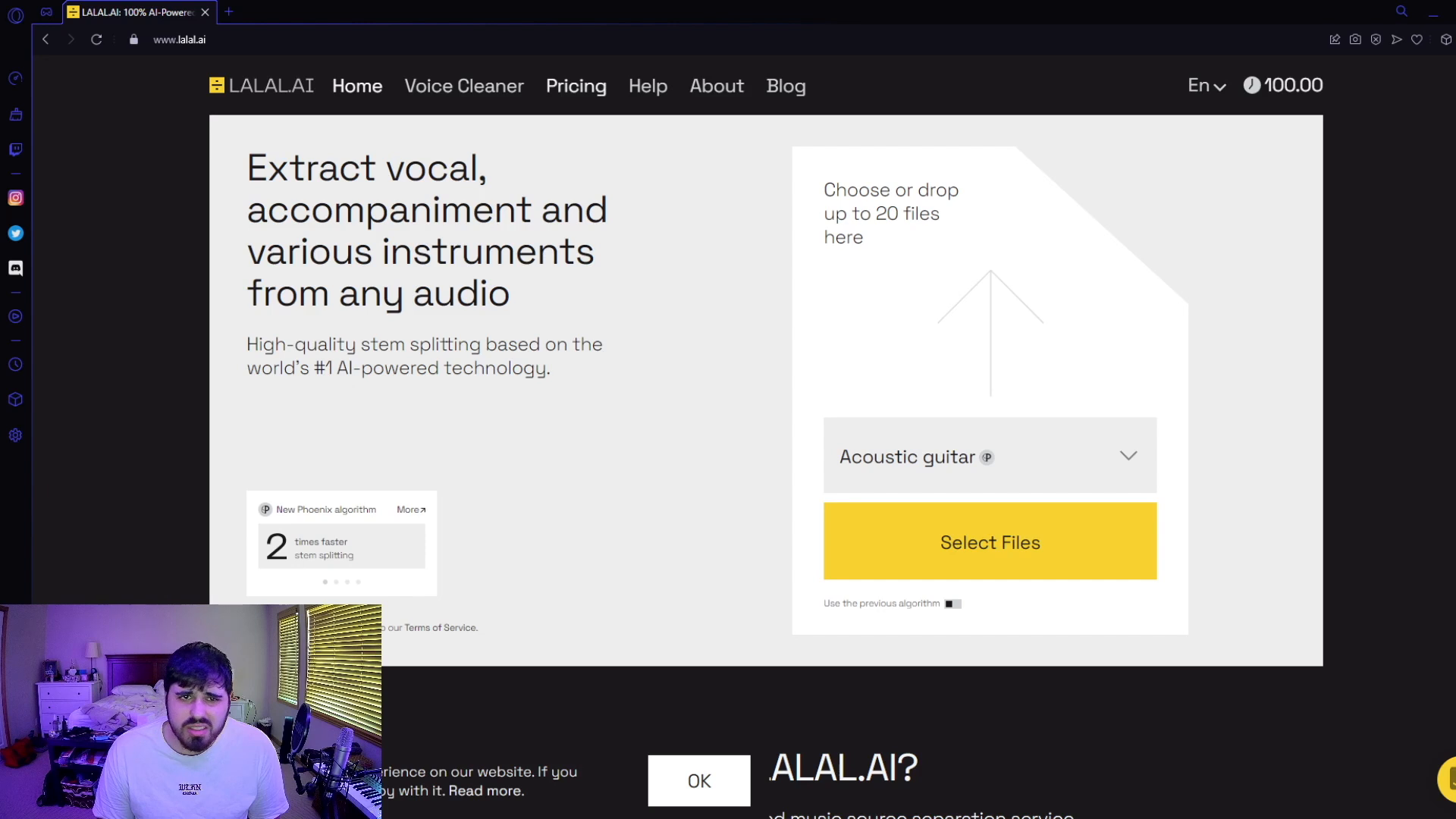
# Step: Review the package pricing on LALAL.AI and return to the home page
pyautogui.click(575, 87)
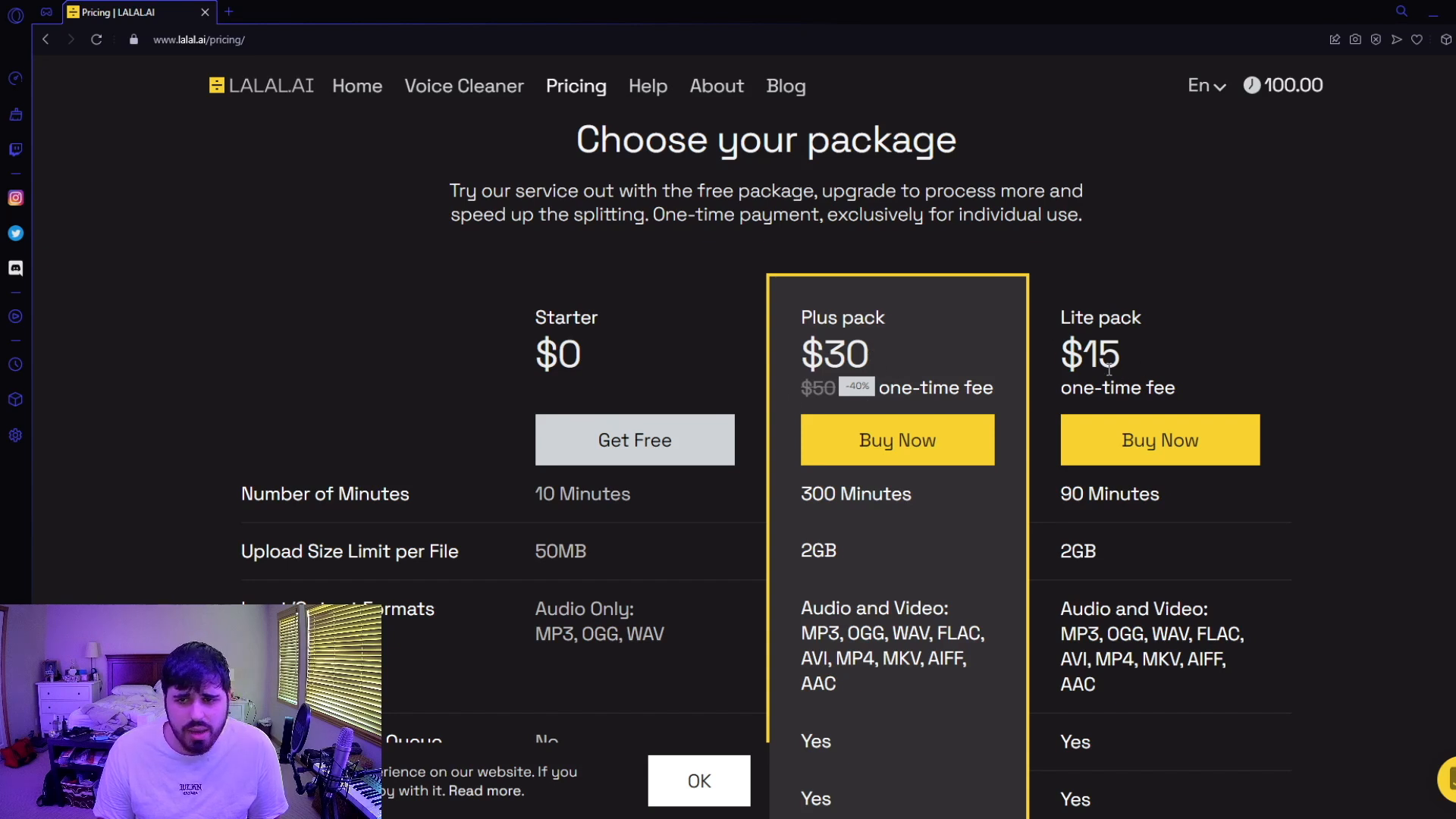
pyautogui.click(357, 86)
# Step: Set the stem separation type to Vocal and Instrumental and upload the audio file for splitting
pyautogui.click(1133, 457)
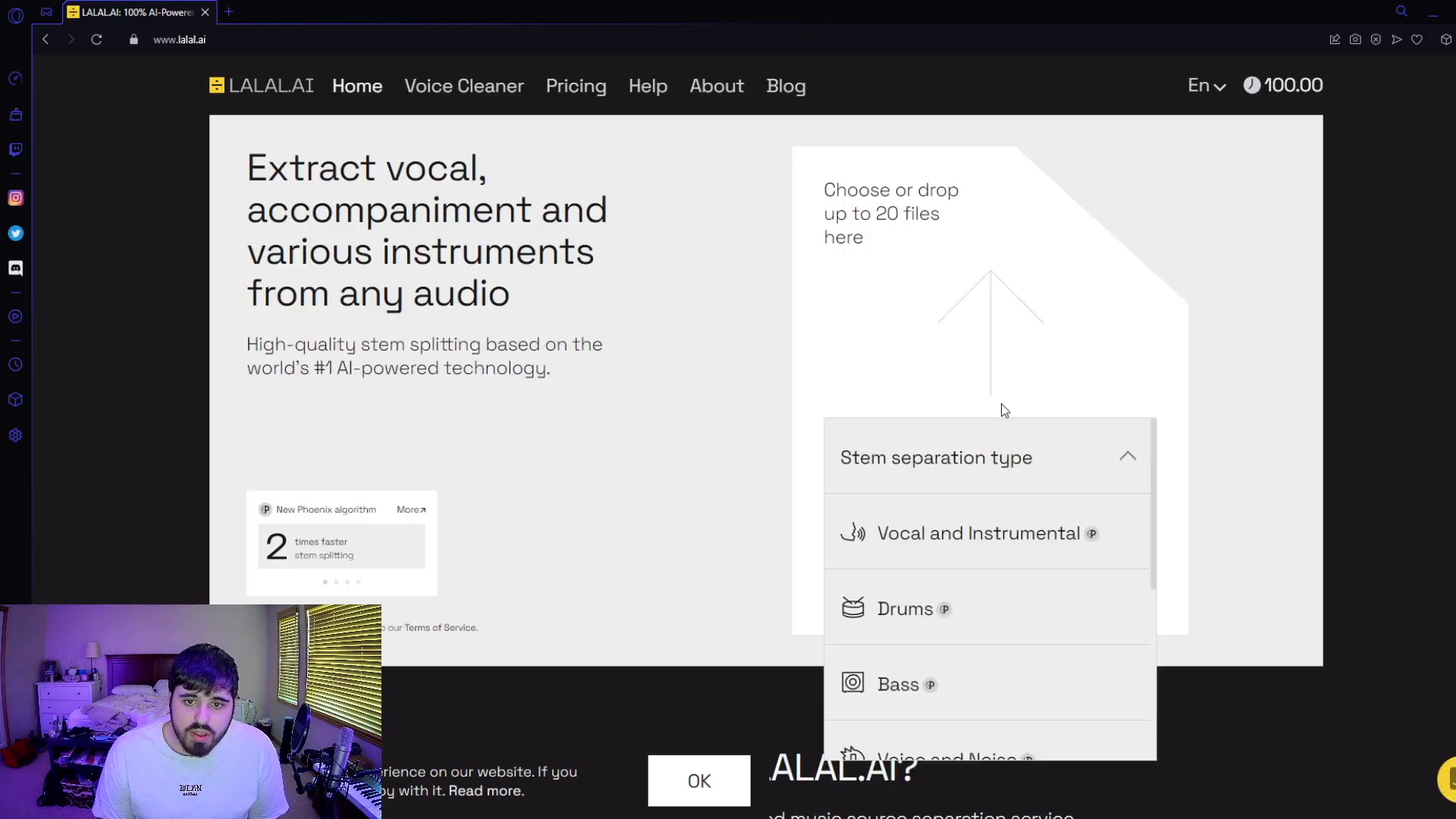
pyautogui.scroll(-1, 978, 523)
pyautogui.scroll(1, 978, 523)
pyautogui.click(1009, 533)
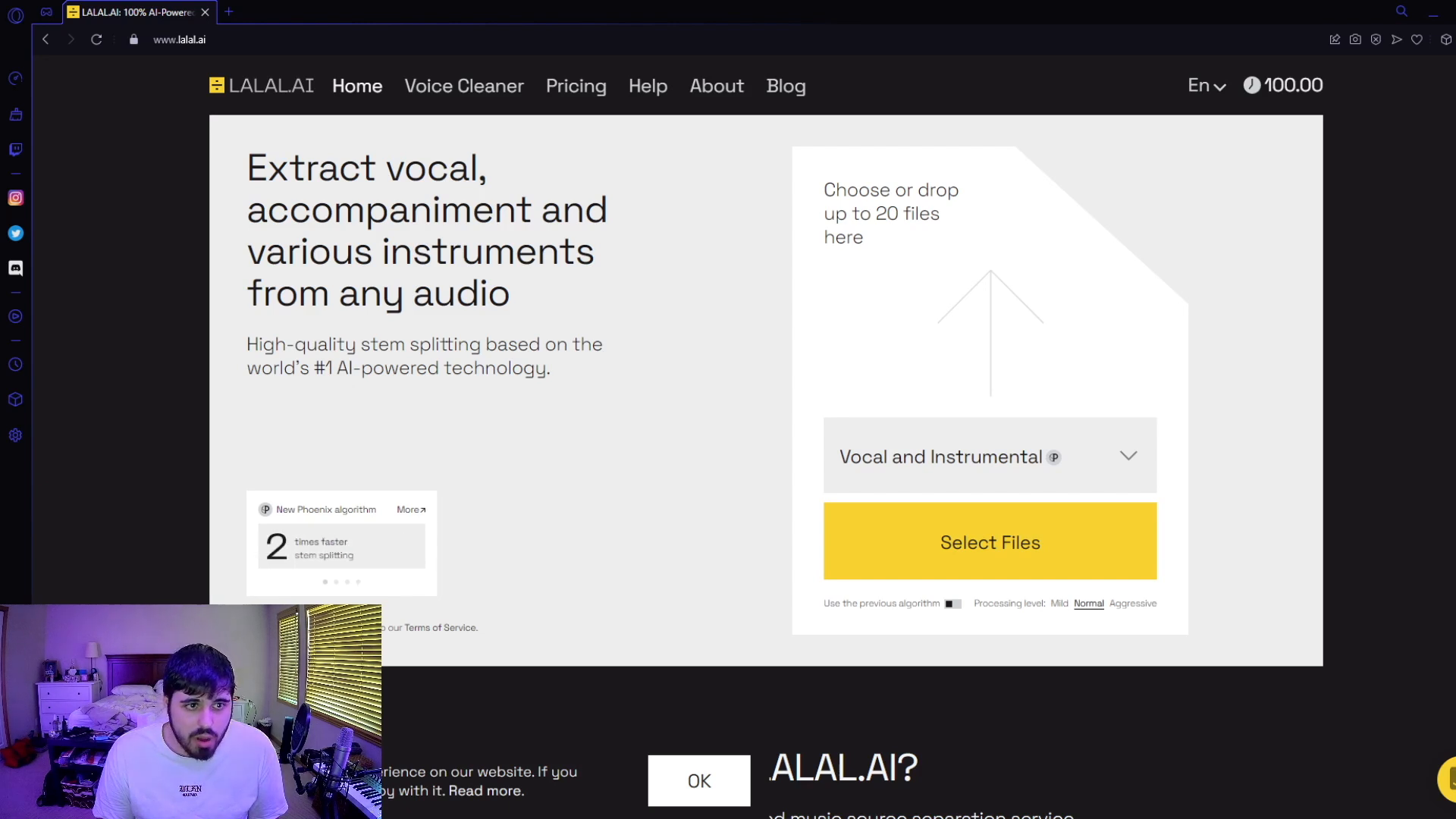
pyautogui.moveTo(1455, 361); pyautogui.dragTo(971, 358)
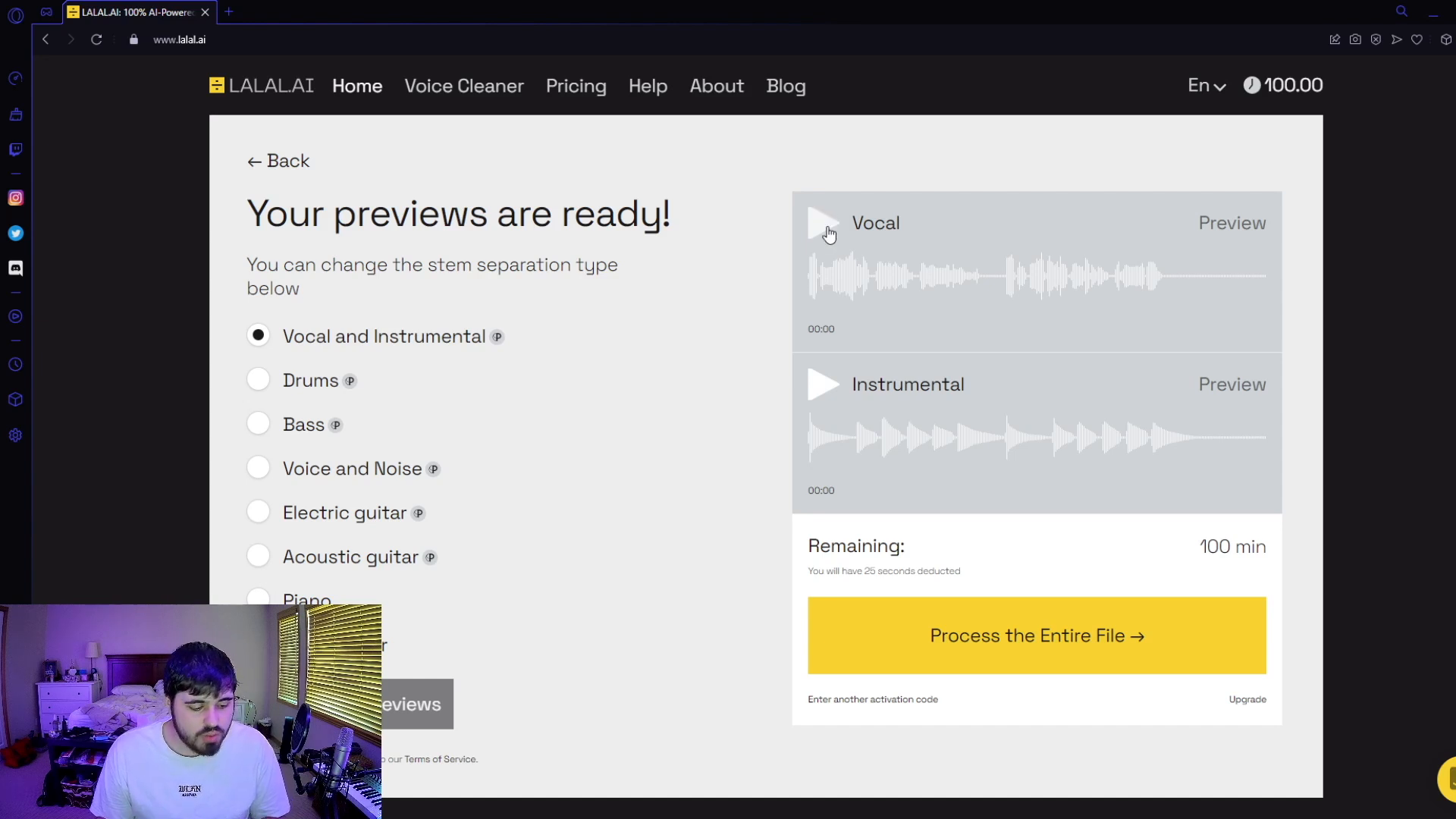
# Step: Listen to the Vocal preview and the Instrumental preview of the split file
pyautogui.click(828, 226)
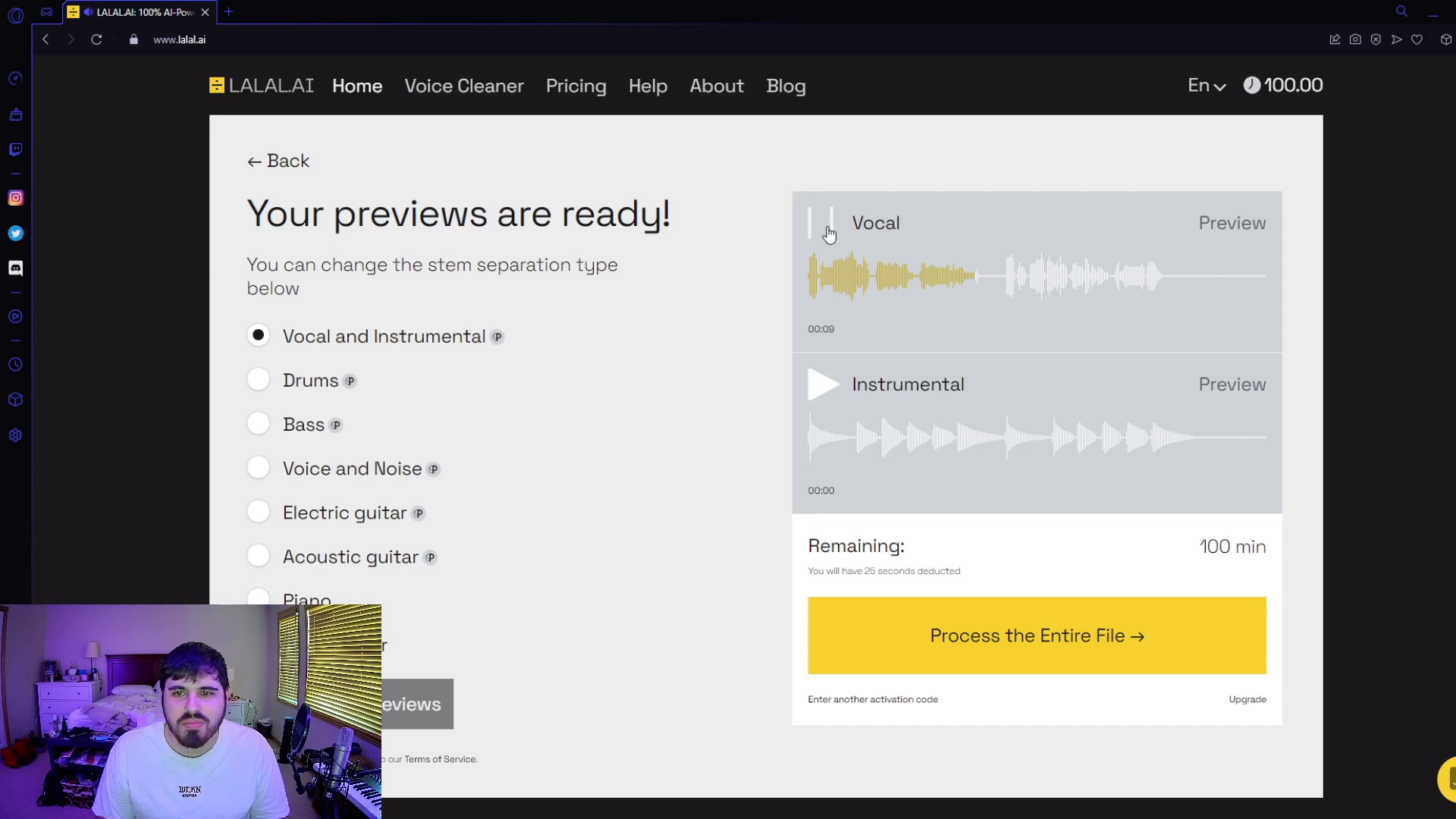
pyautogui.click(823, 224)
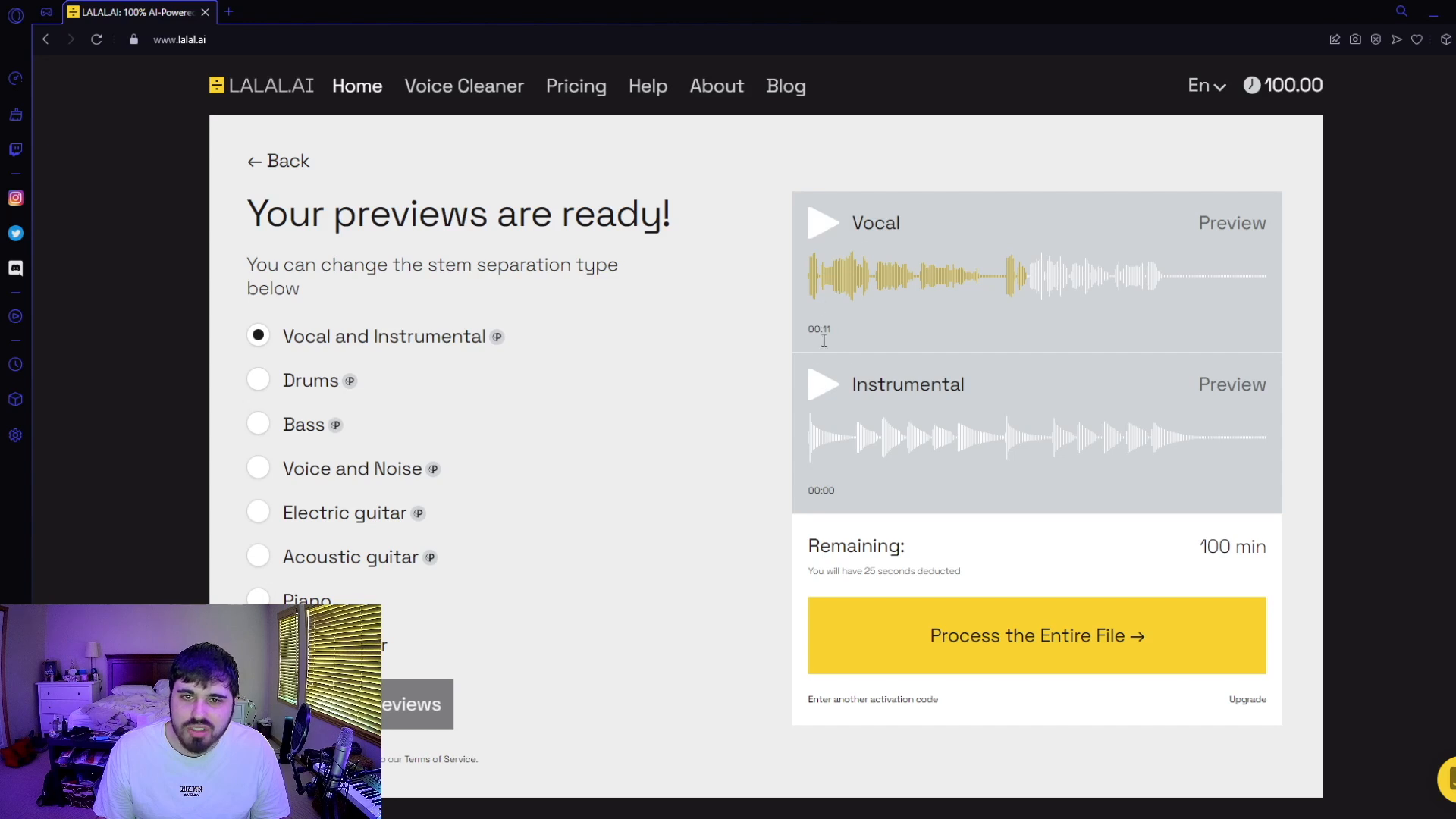
pyautogui.click(827, 389)
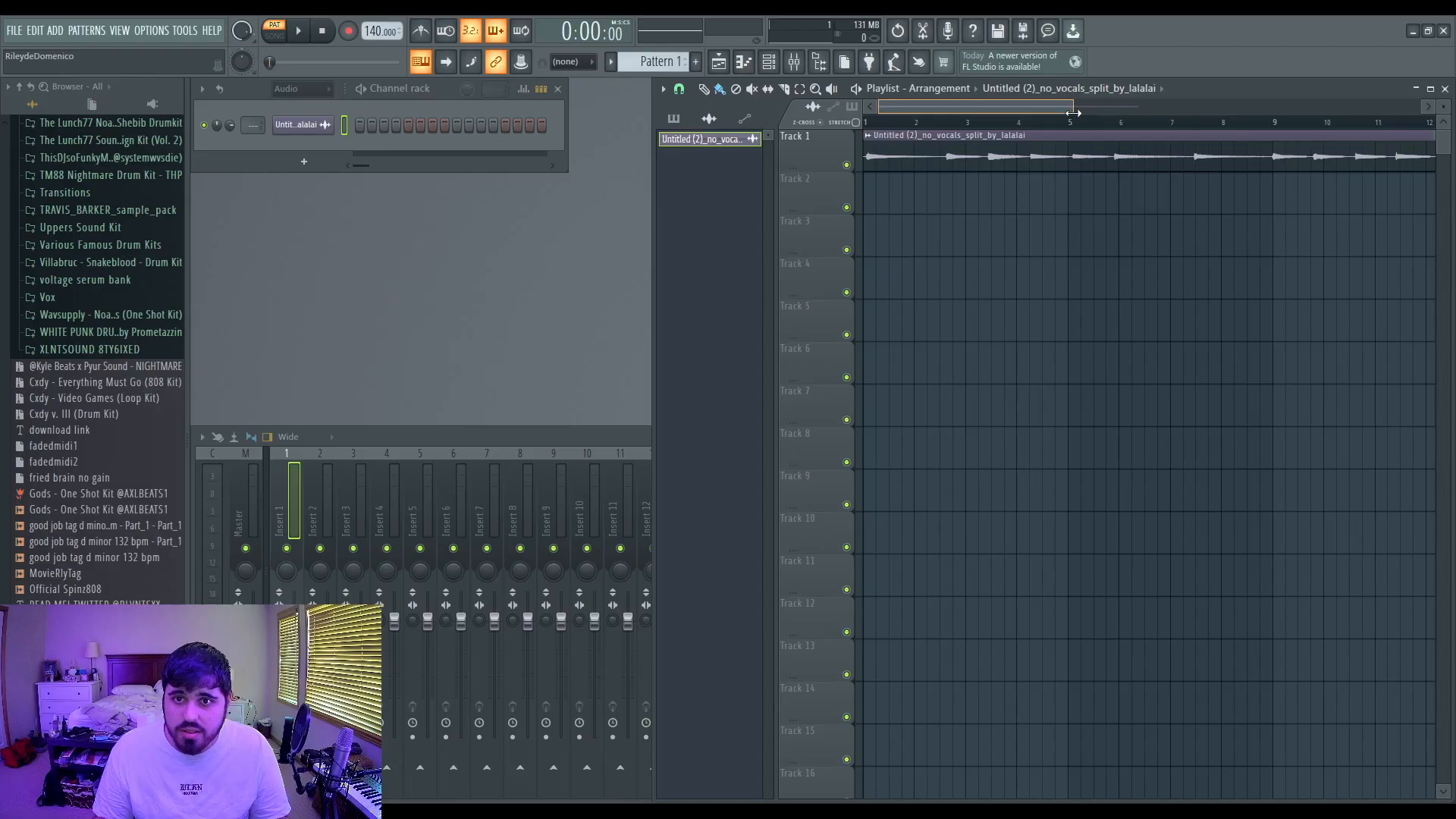
# Step: Switch to FL Studio and play the imported no-vocals stem in song mode against the metronome at 101 BPM
pyautogui.moveTo(1117, 111); pyautogui.dragTo(1061, 111)
pyautogui.press('l')
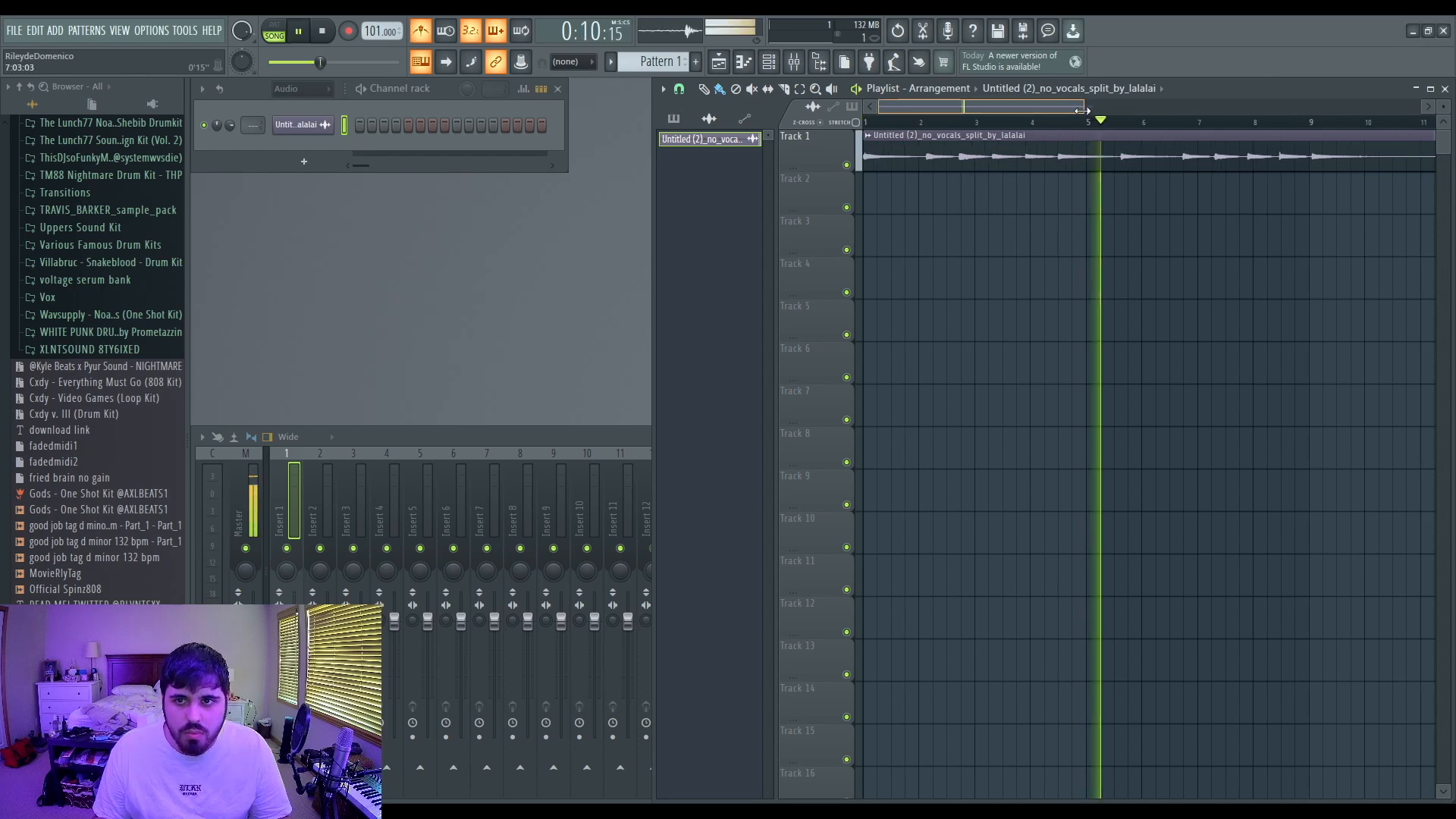
pyautogui.moveTo(1114, 112); pyautogui.dragTo(1148, 112)
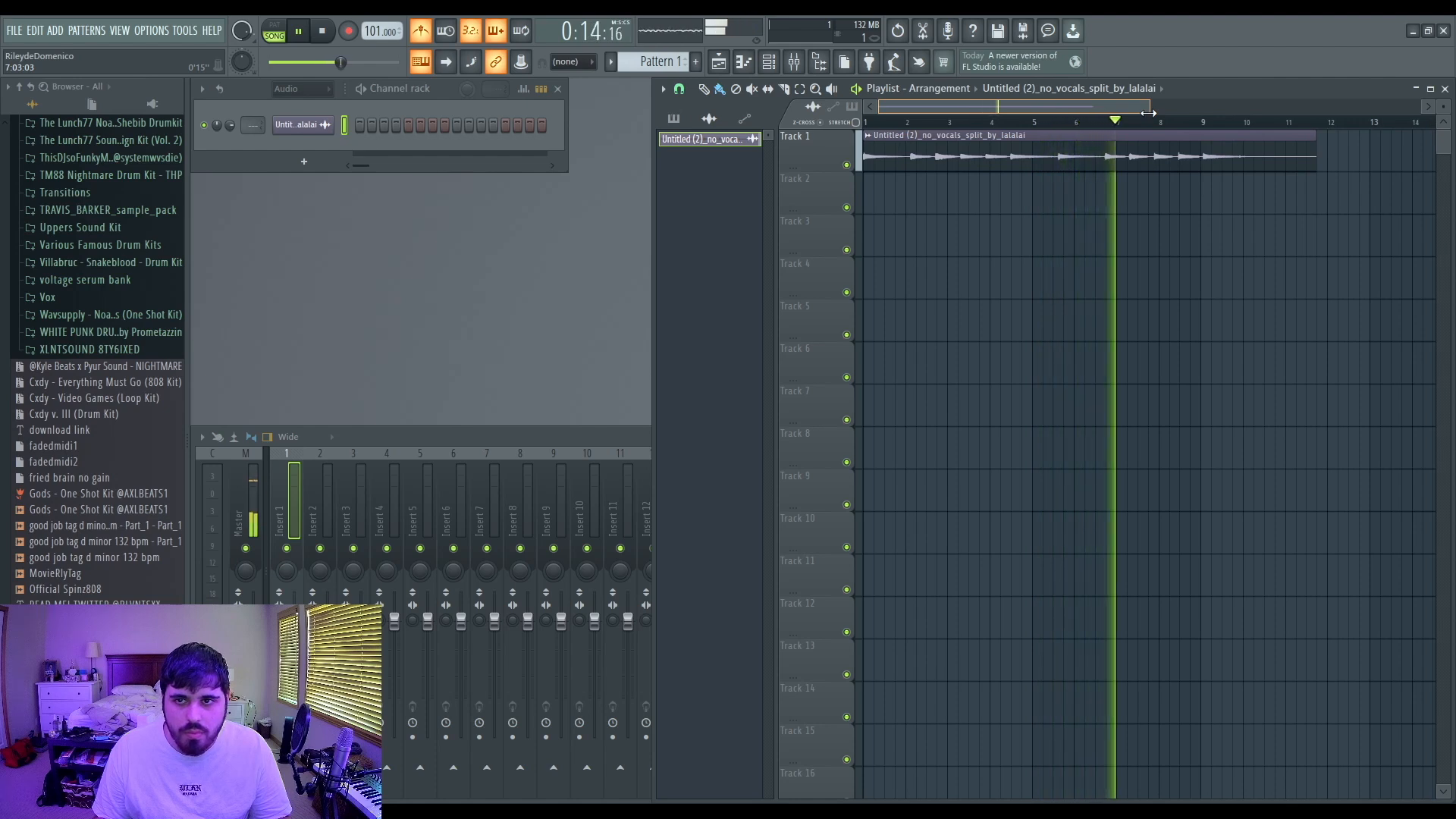
pyautogui.press('space')
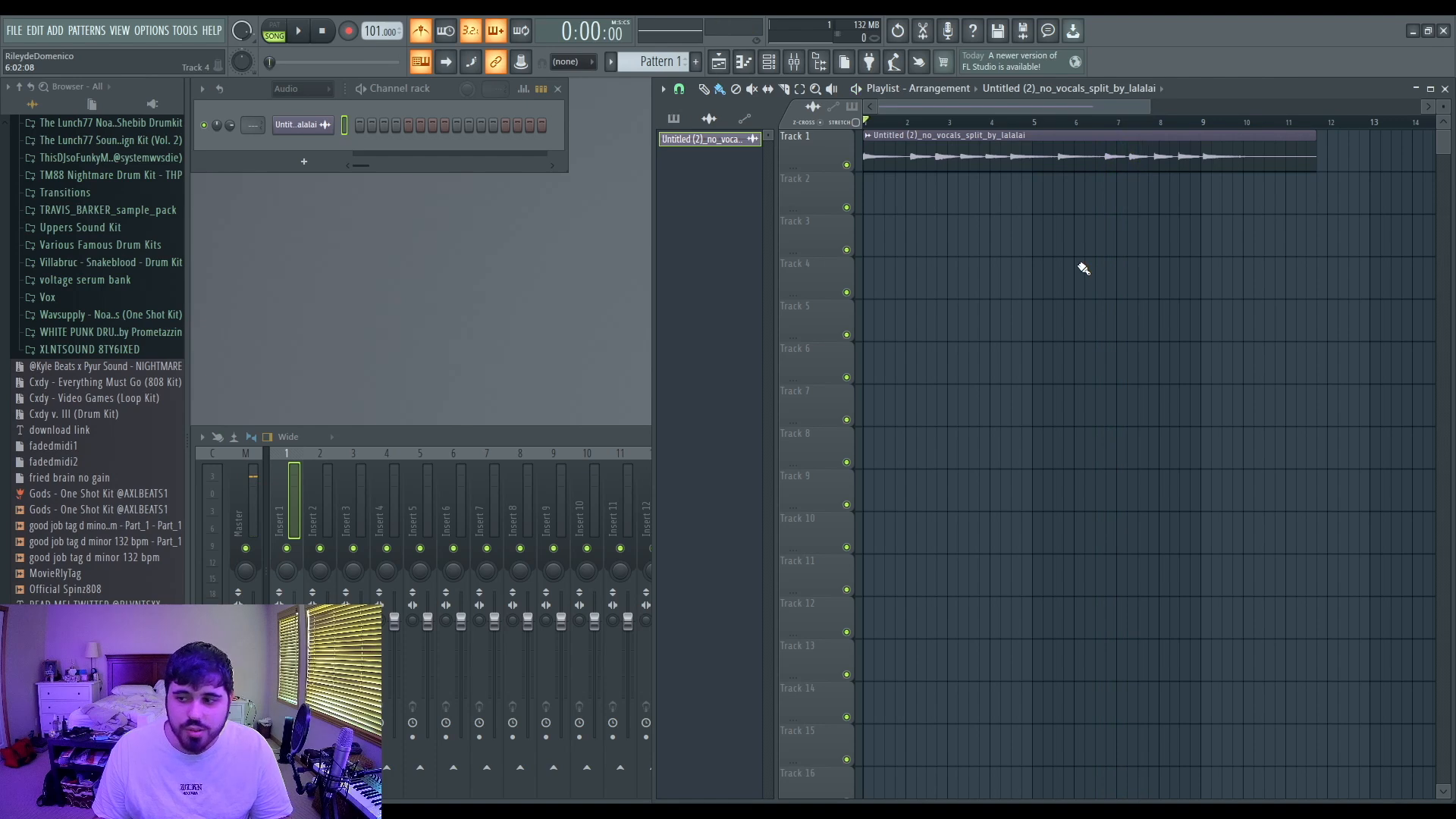
# Step: Slice the no-vocals clip on Track 1 at bar 2
pyautogui.moveTo(1146, 100); pyautogui.dragTo(942, 100)
pyautogui.click(683, 91)
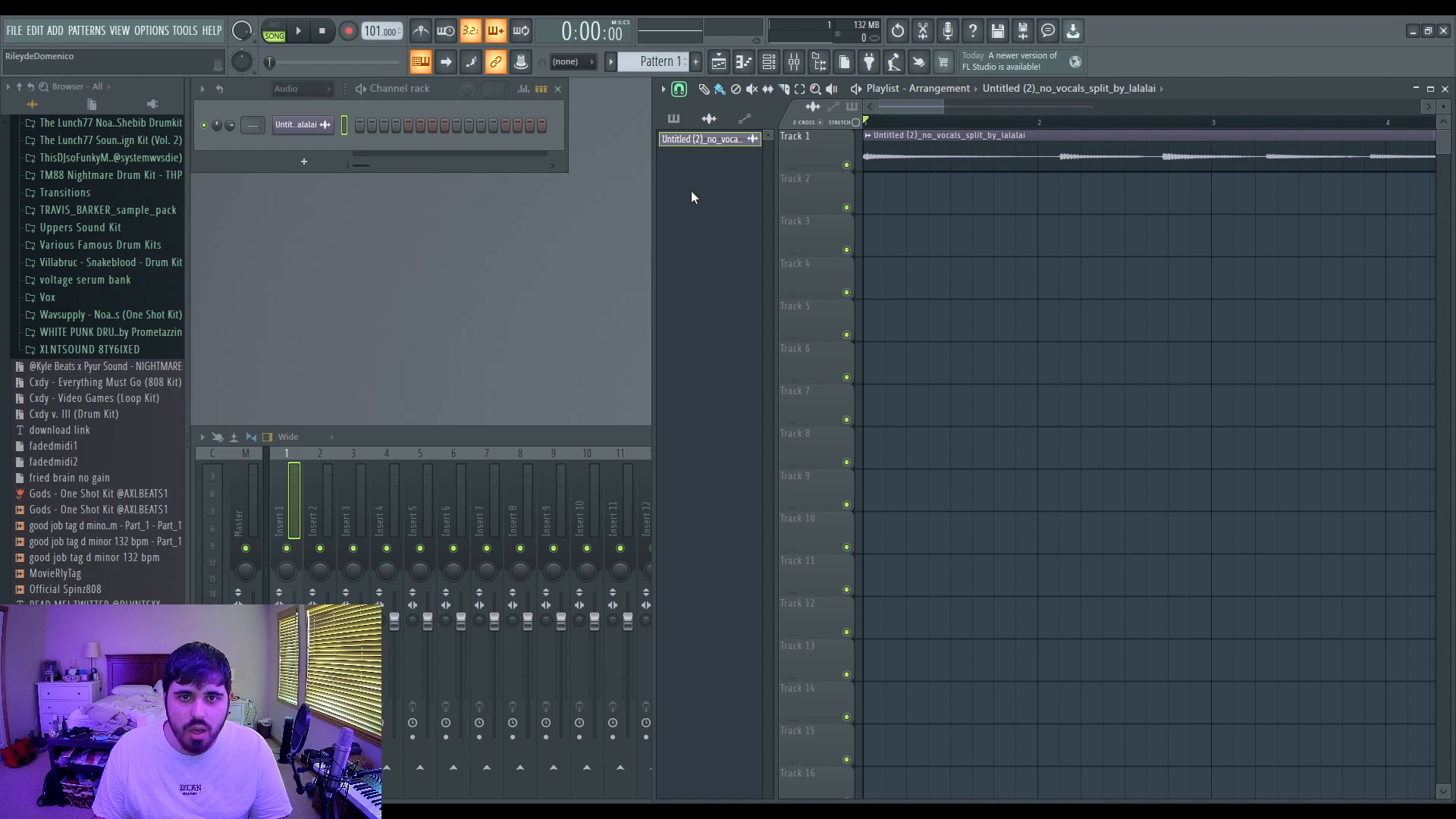
pyautogui.press('c')
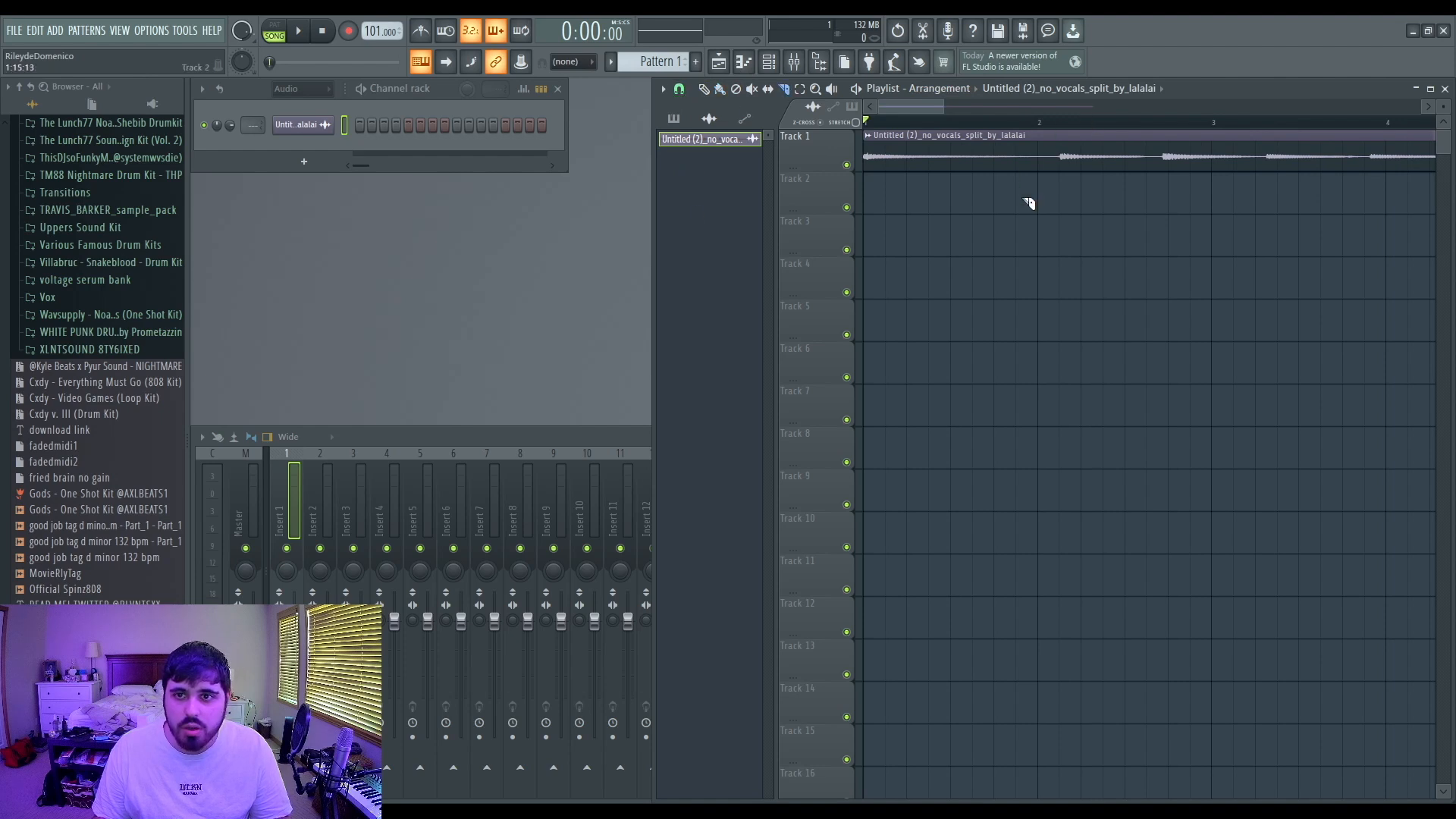
pyautogui.scroll(4, 1043, 199)
pyautogui.moveTo(1045, 165); pyautogui.dragTo(1044, 156)
pyautogui.click(705, 89)
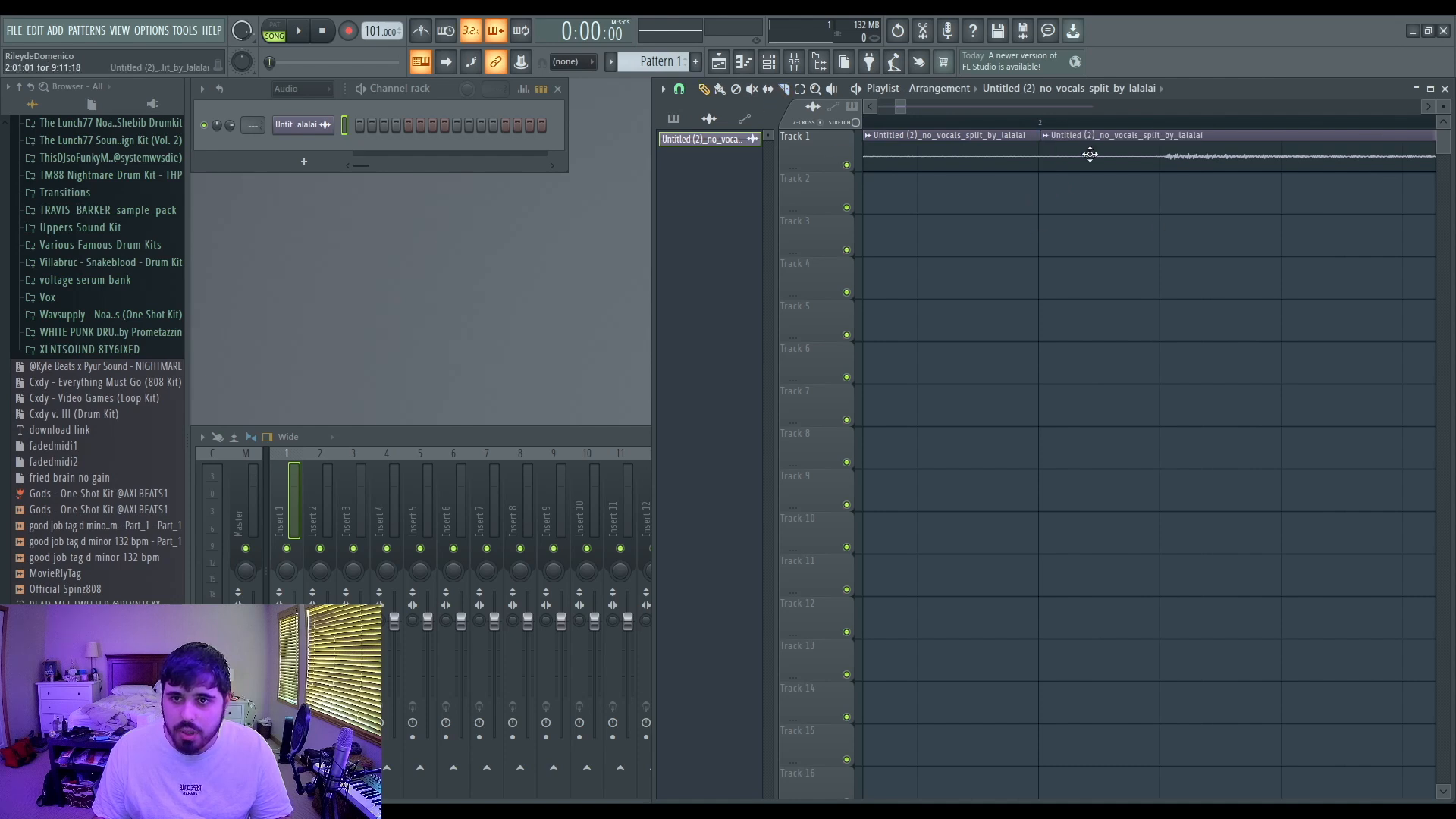
pyautogui.moveTo(908, 107); pyautogui.dragTo(758, 130)
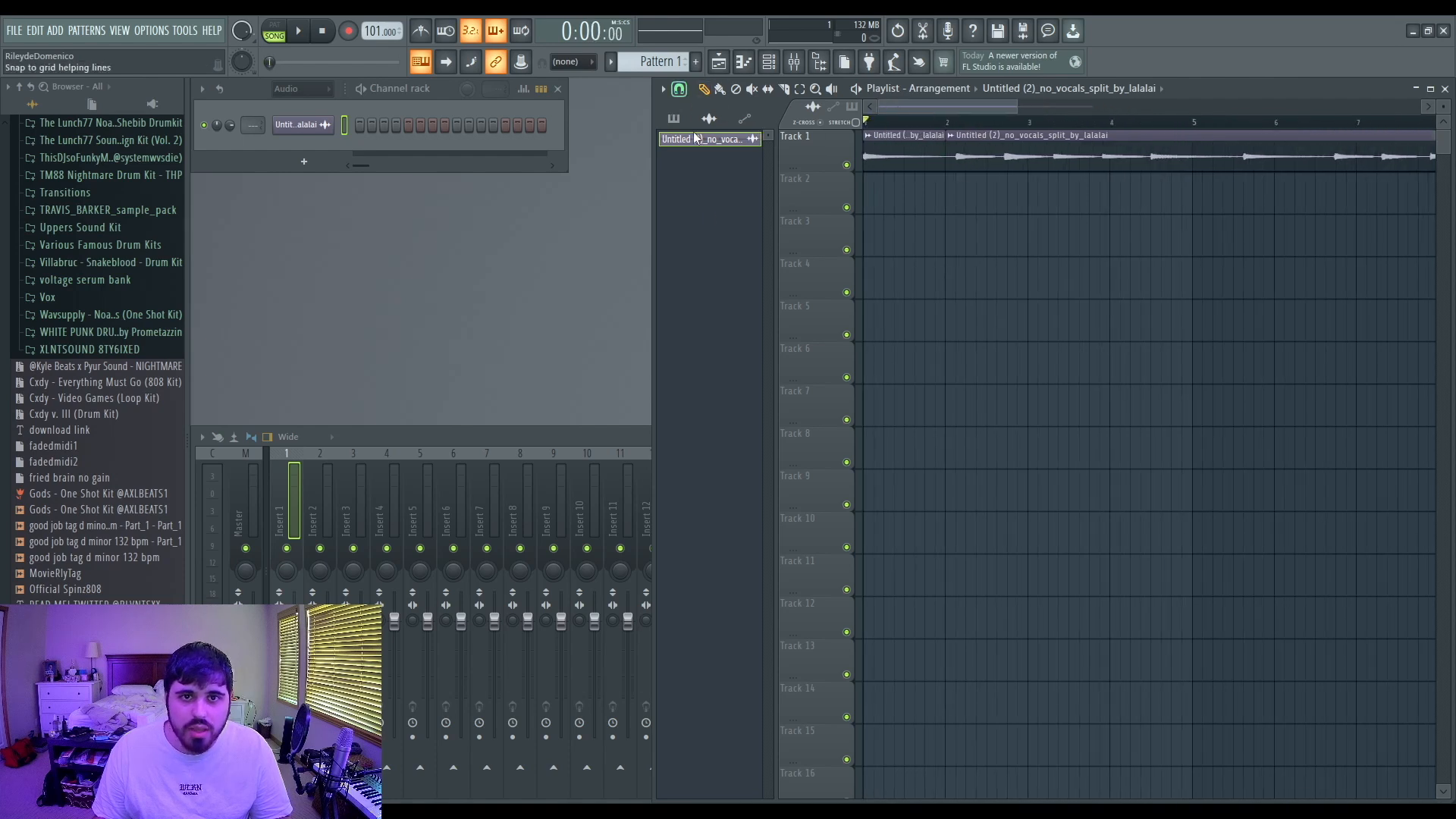
# Step: Enable Normalize in the no-vocals clip's sample settings and close them
pyautogui.scroll(5, 950, 175)
pyautogui.doubleClick(997, 150)
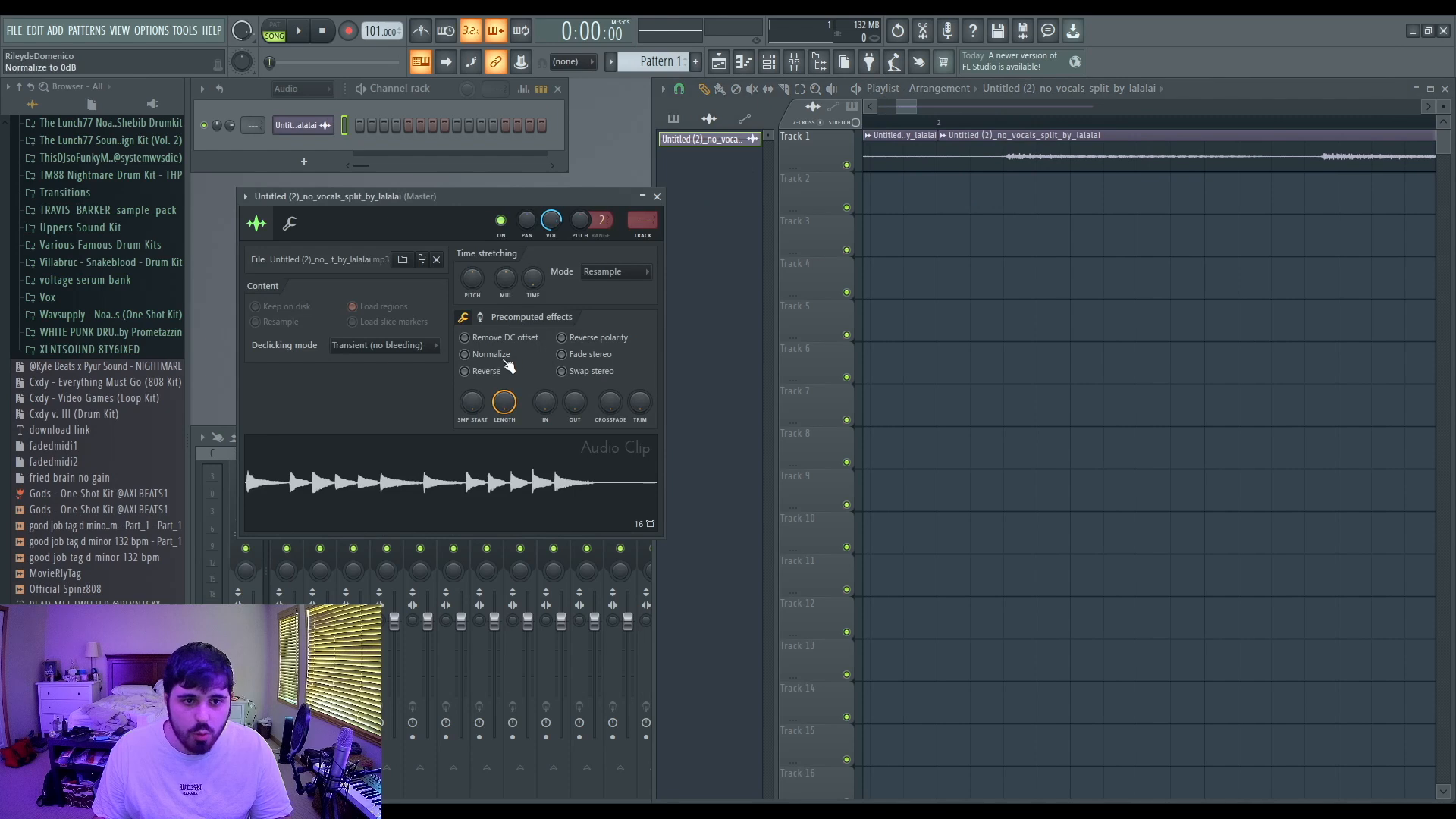
pyautogui.click(476, 355)
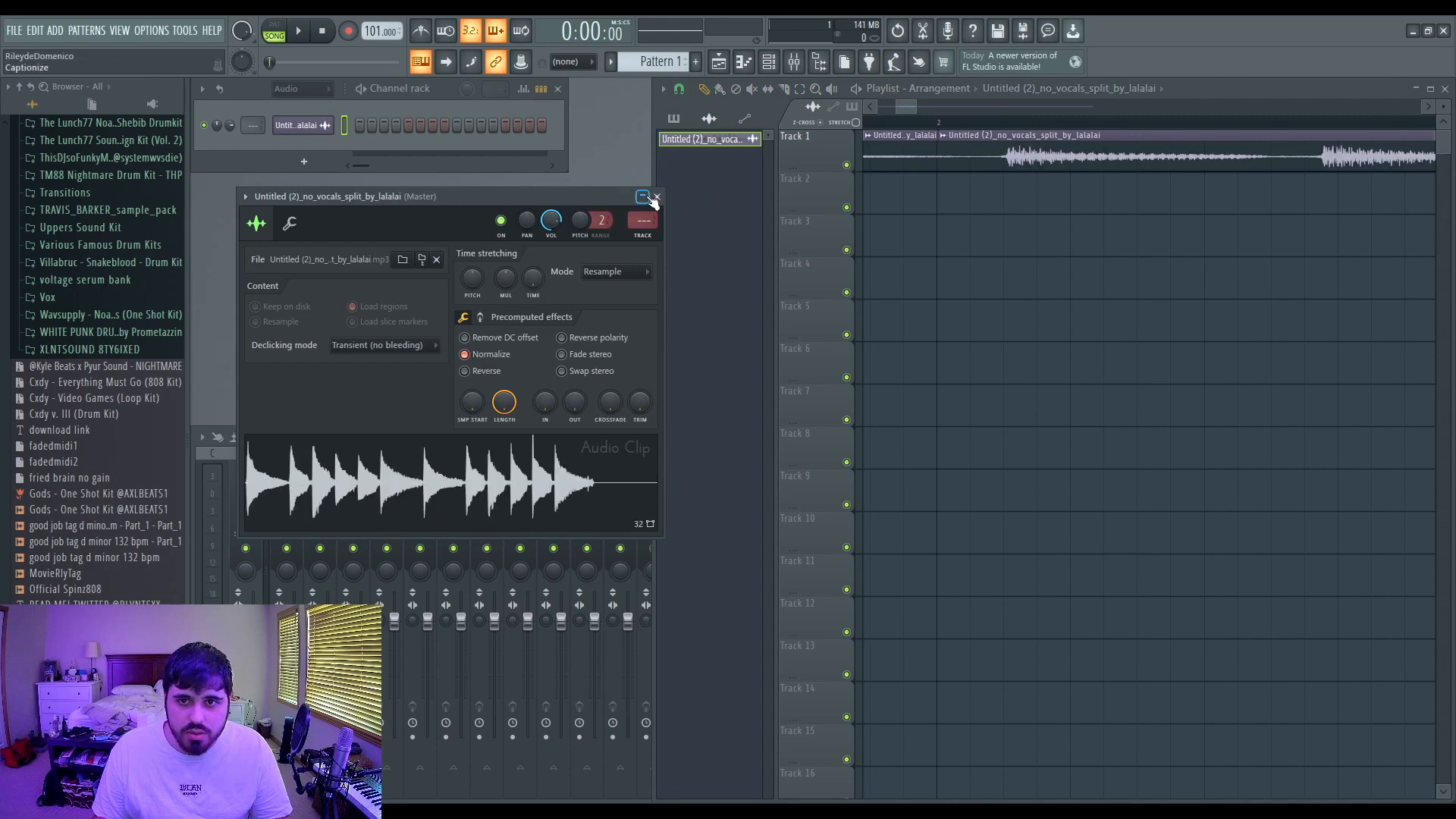
pyautogui.click(649, 197)
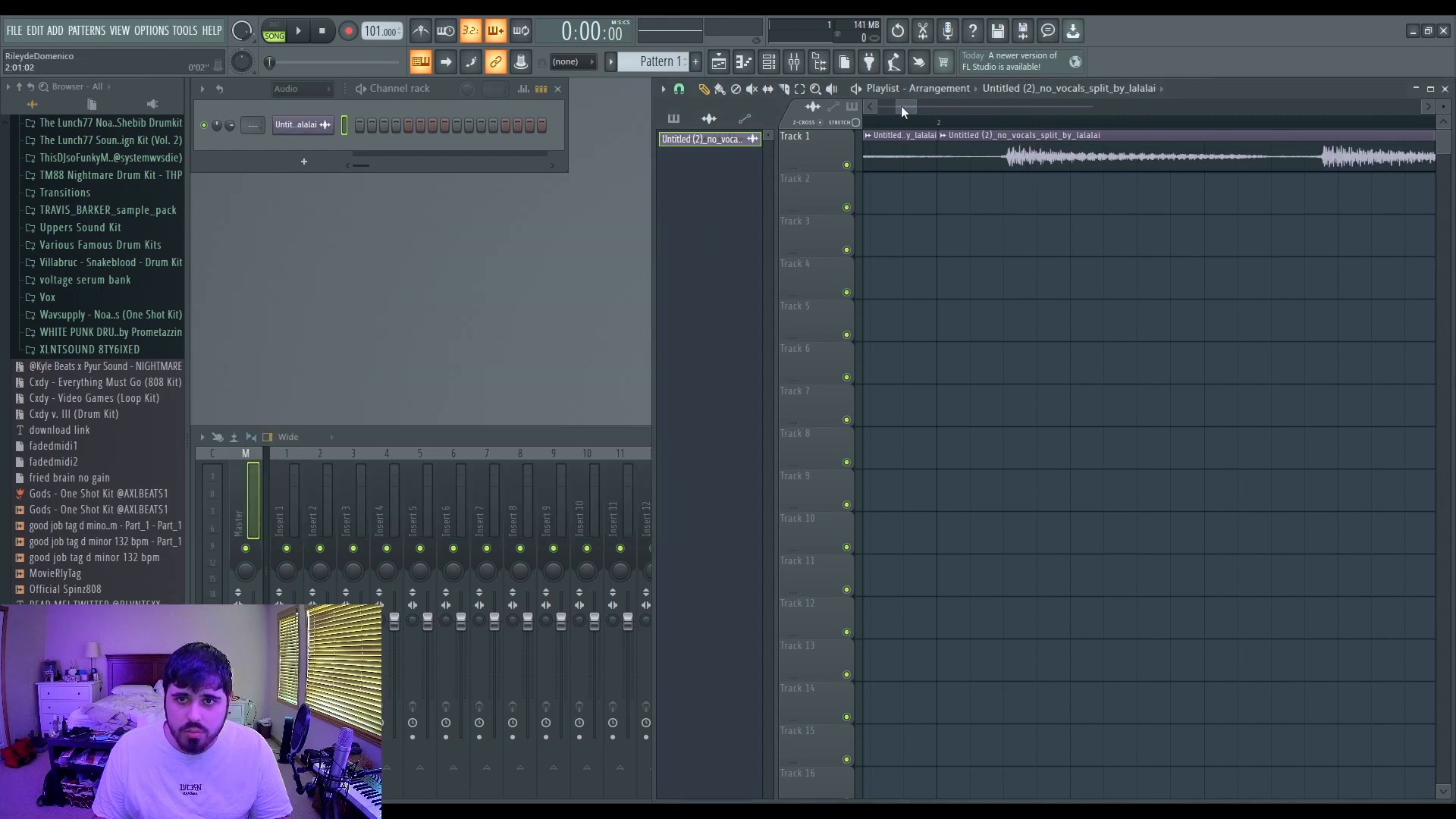
# Step: Move the second slice down to Track 2 and shift it earlier so its first hit lands on bar 2
pyautogui.moveTo(907, 112); pyautogui.dragTo(889, 111)
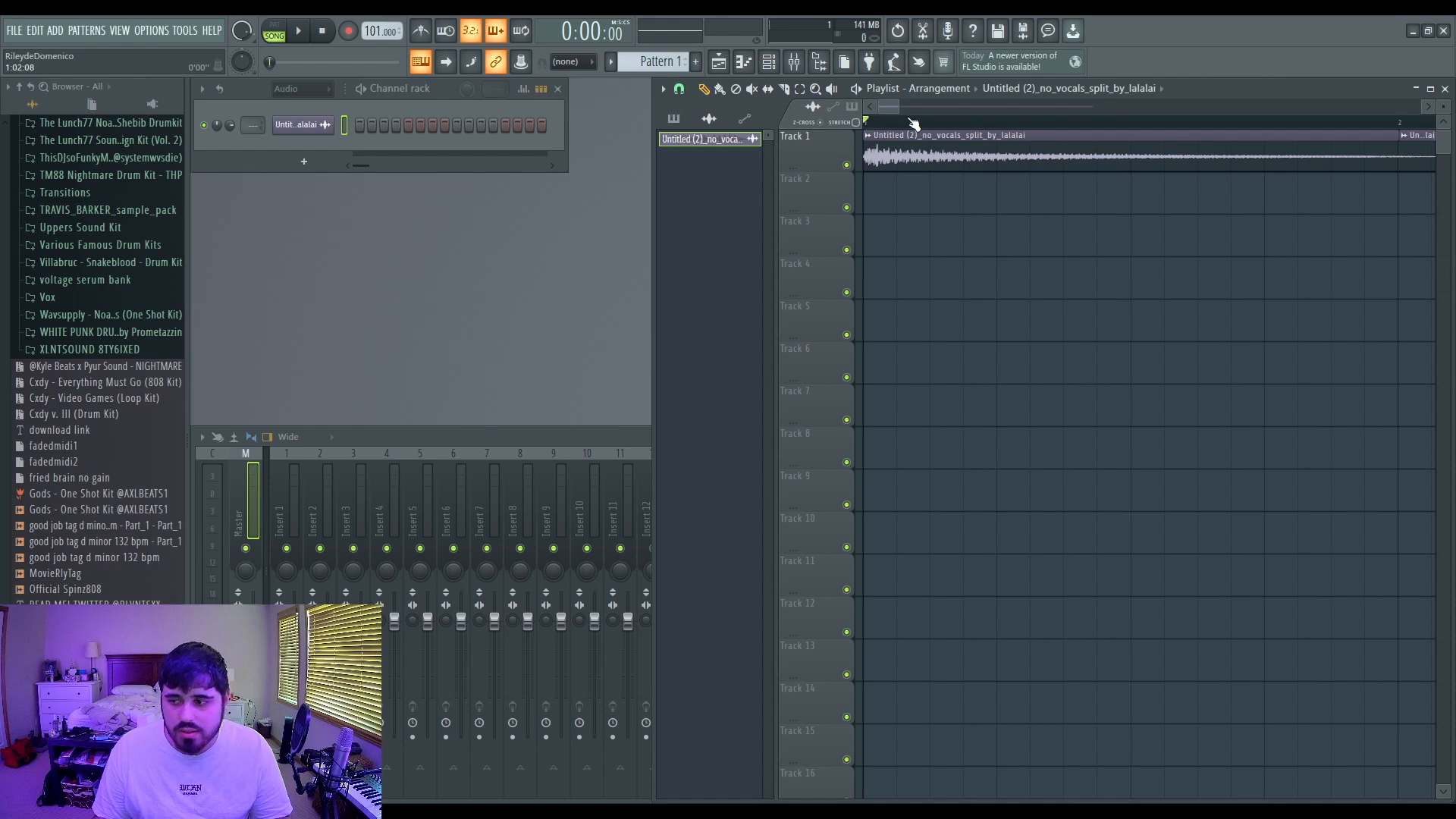
pyautogui.moveTo(900, 107); pyautogui.dragTo(957, 108)
pyautogui.scroll(3, 1039, 185)
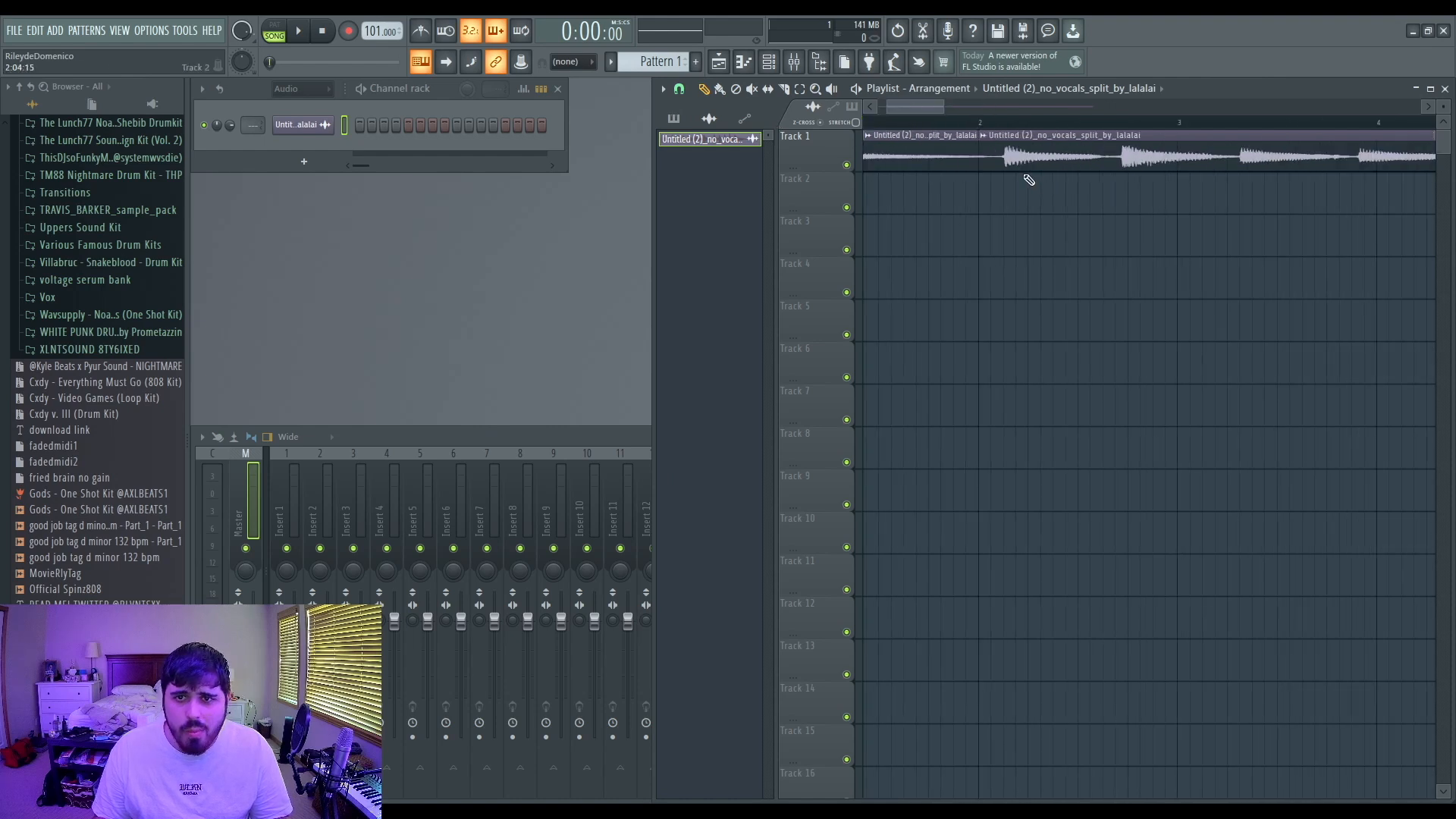
pyautogui.moveTo(997, 156); pyautogui.dragTo(960, 198)
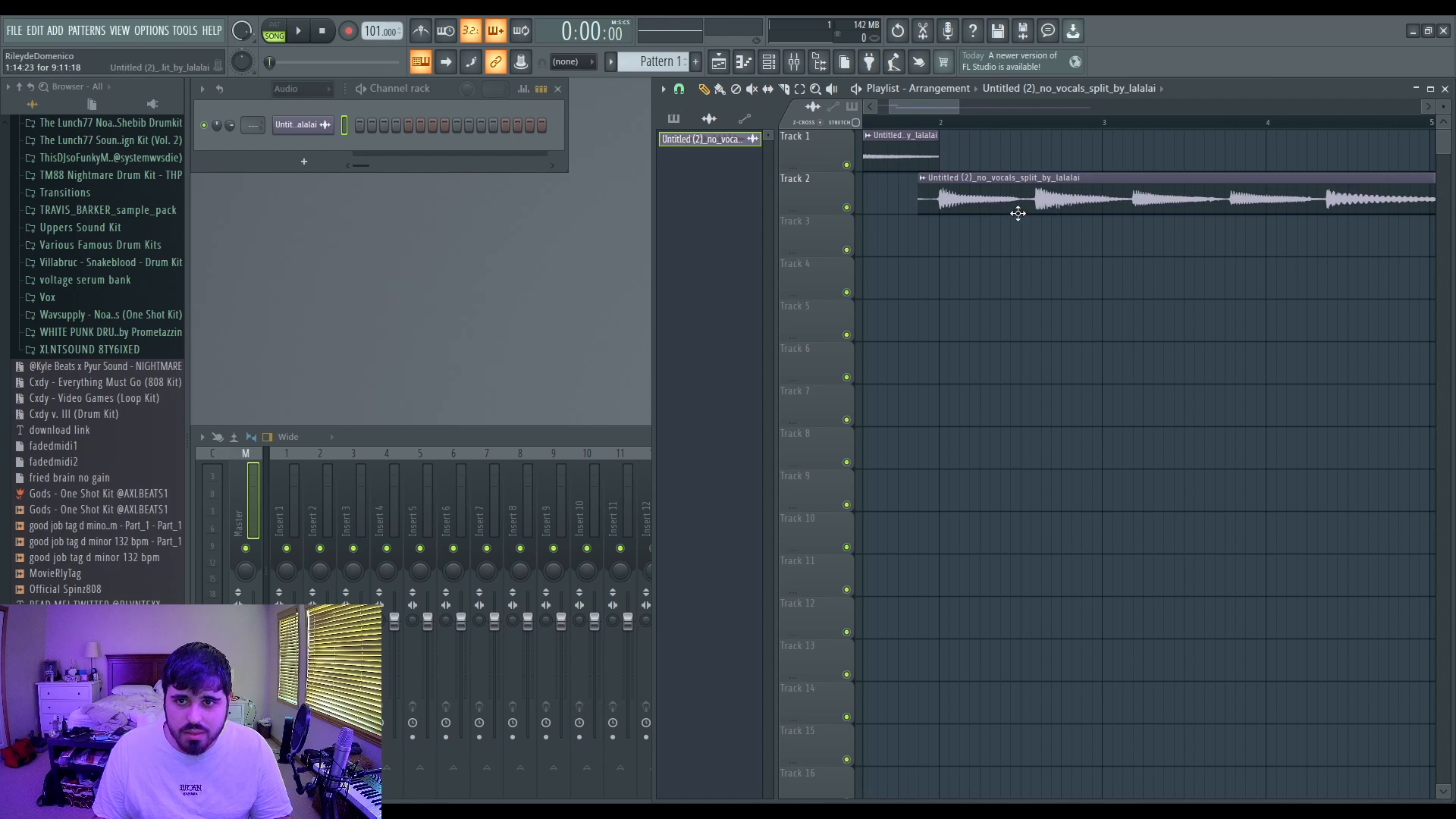
# Step: Slice the Track 2 clip at its chord hits and line the pieces up with the grid on Track 1, ending at bar 5
pyautogui.scroll(3, 1053, 176)
pyautogui.click(784, 90)
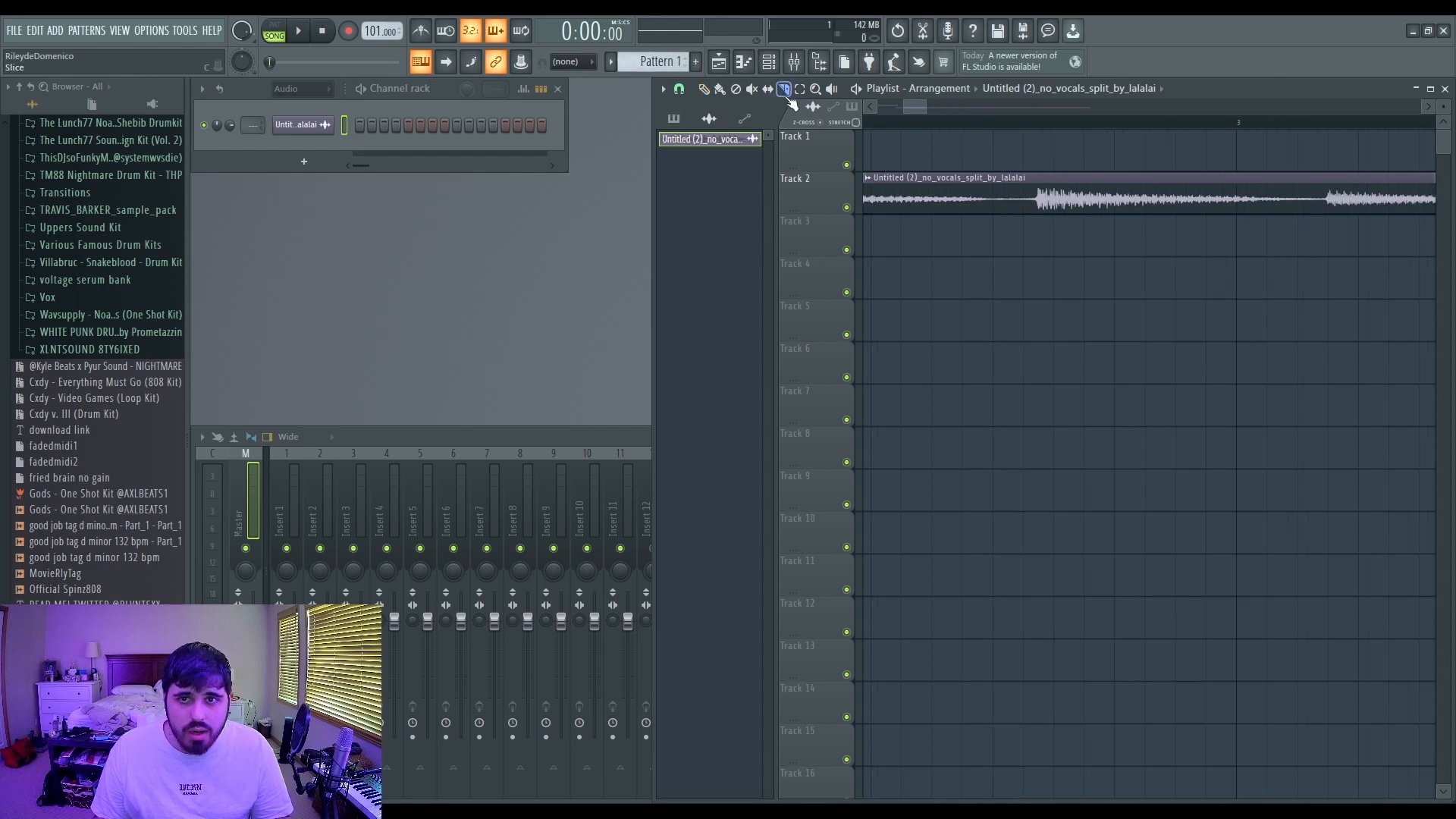
pyautogui.scroll(-3, 1005, 258)
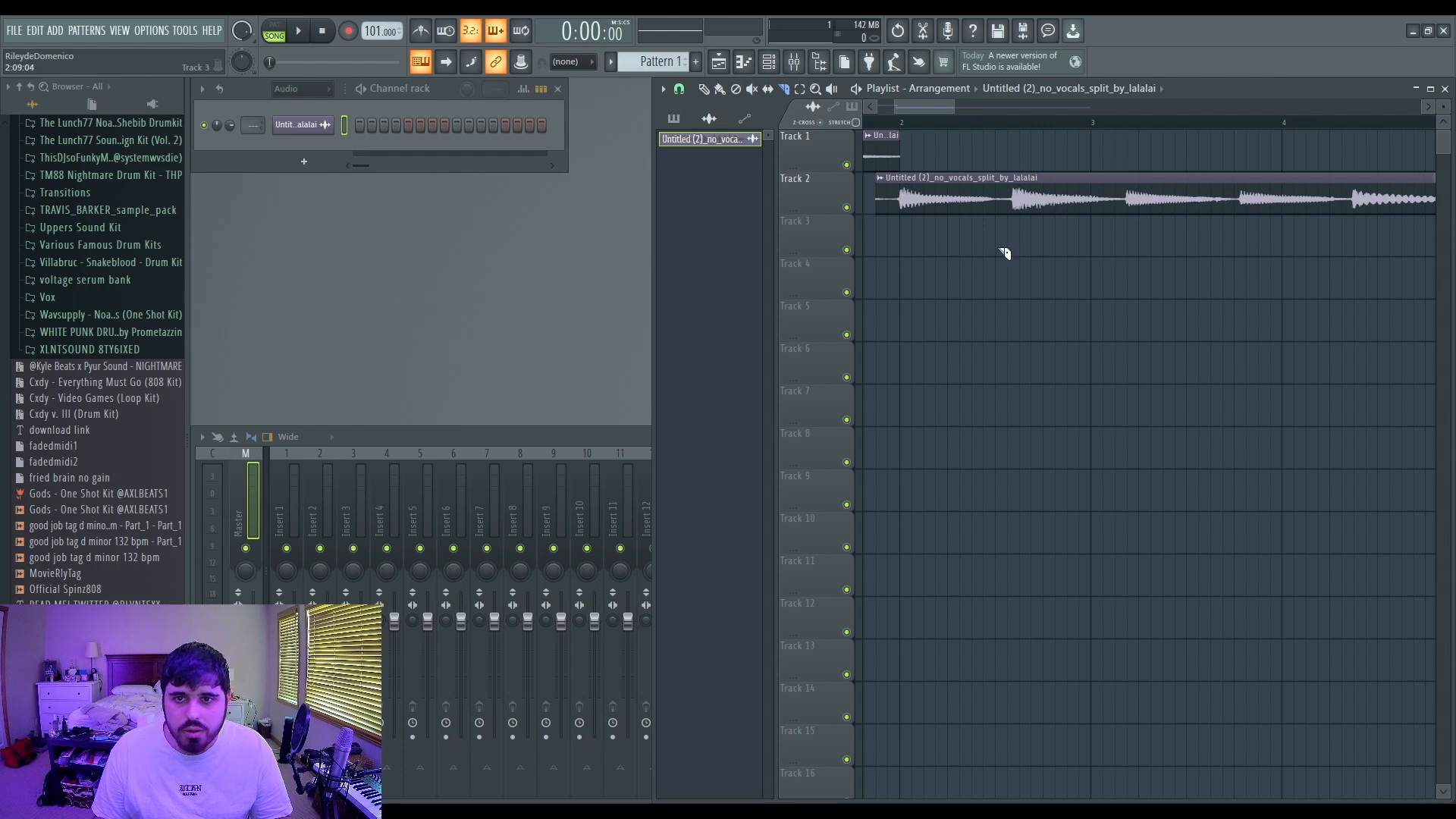
pyautogui.scroll(3, 1024, 245)
pyautogui.scroll(3, 1024, 242)
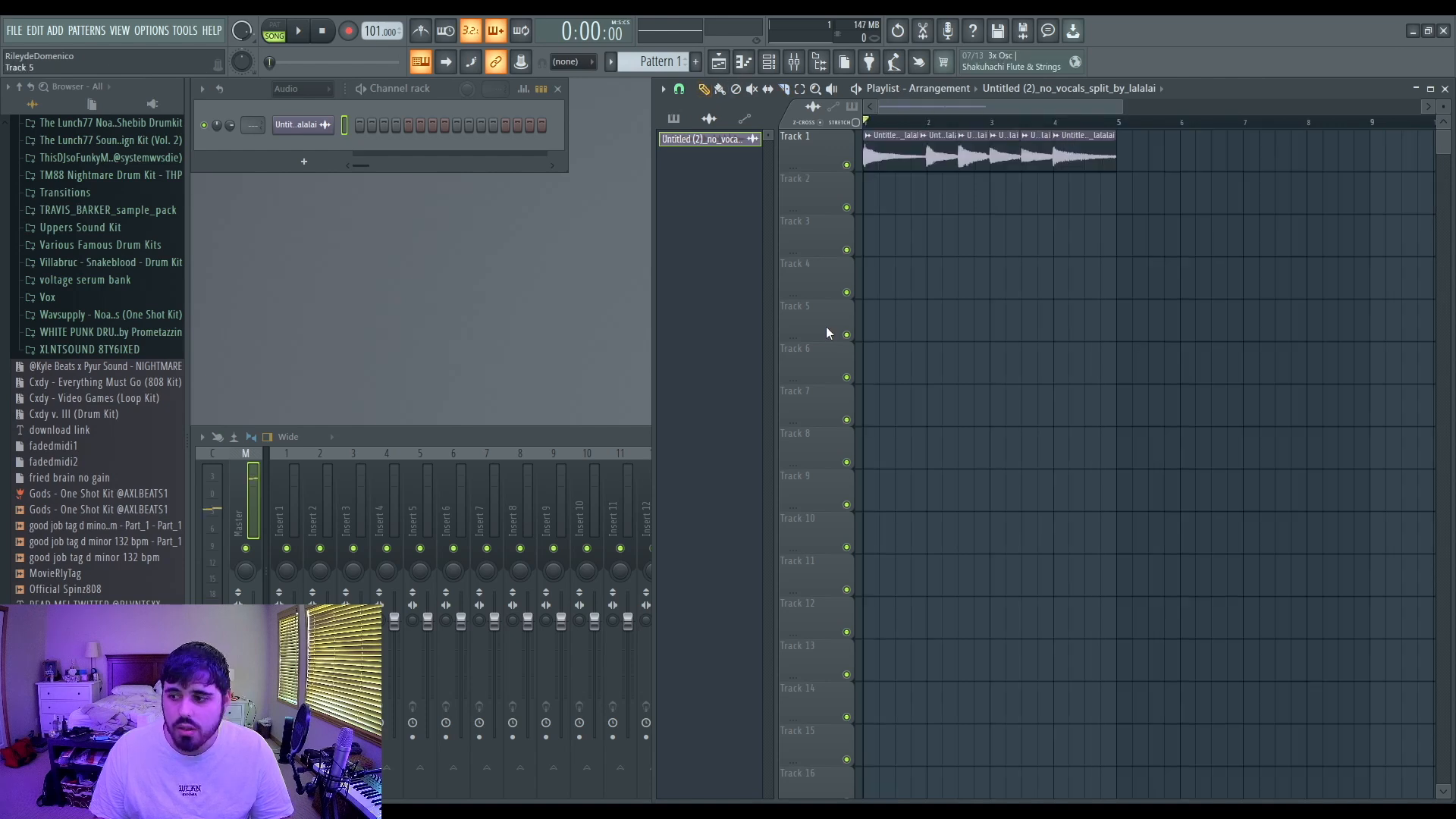
# Step: Set the declicking mode of the sliced clip to Transient (bleeding)
pyautogui.moveTo(1123, 108); pyautogui.dragTo(1009, 112)
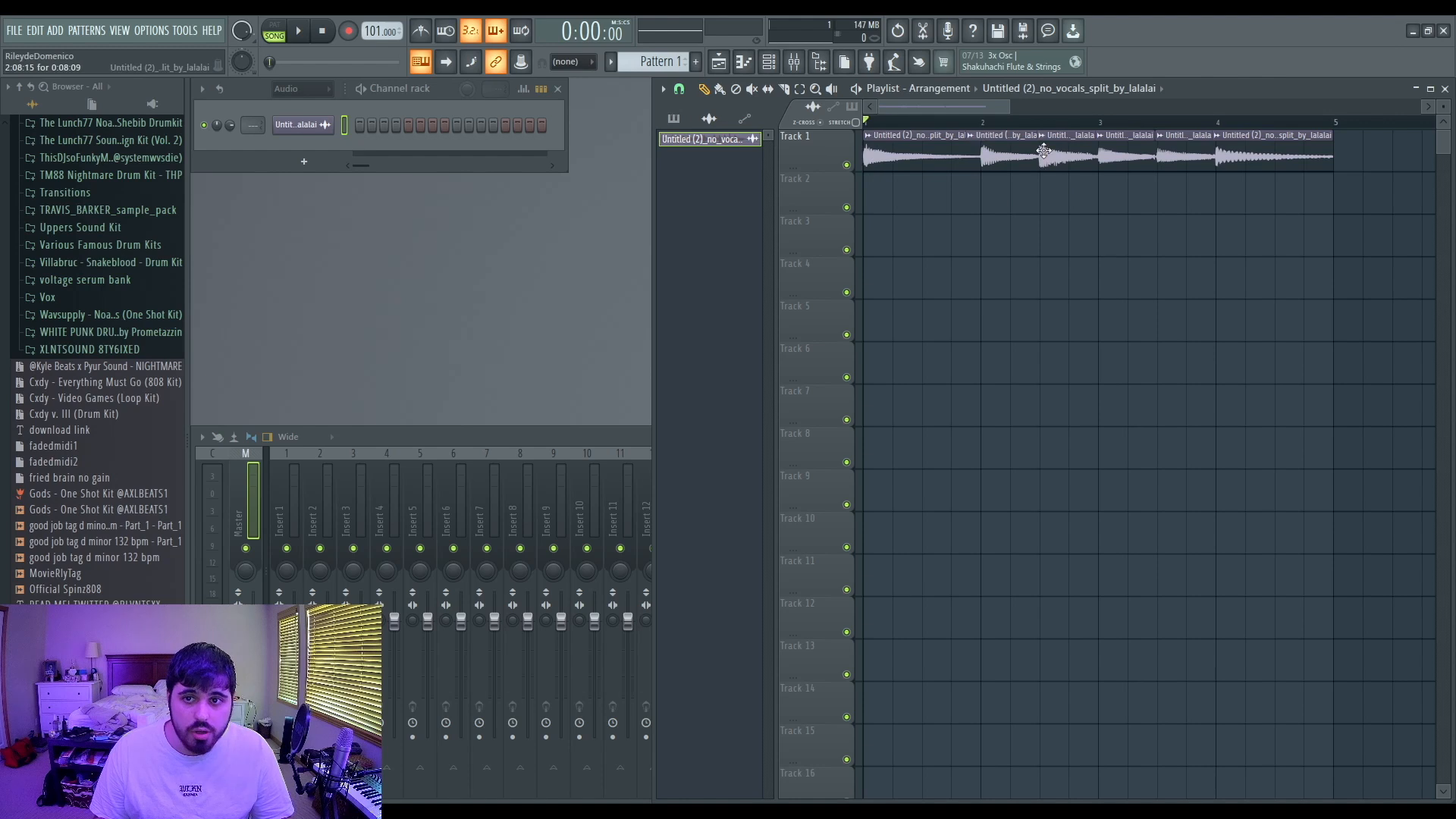
pyautogui.moveTo(1009, 106); pyautogui.dragTo(976, 106)
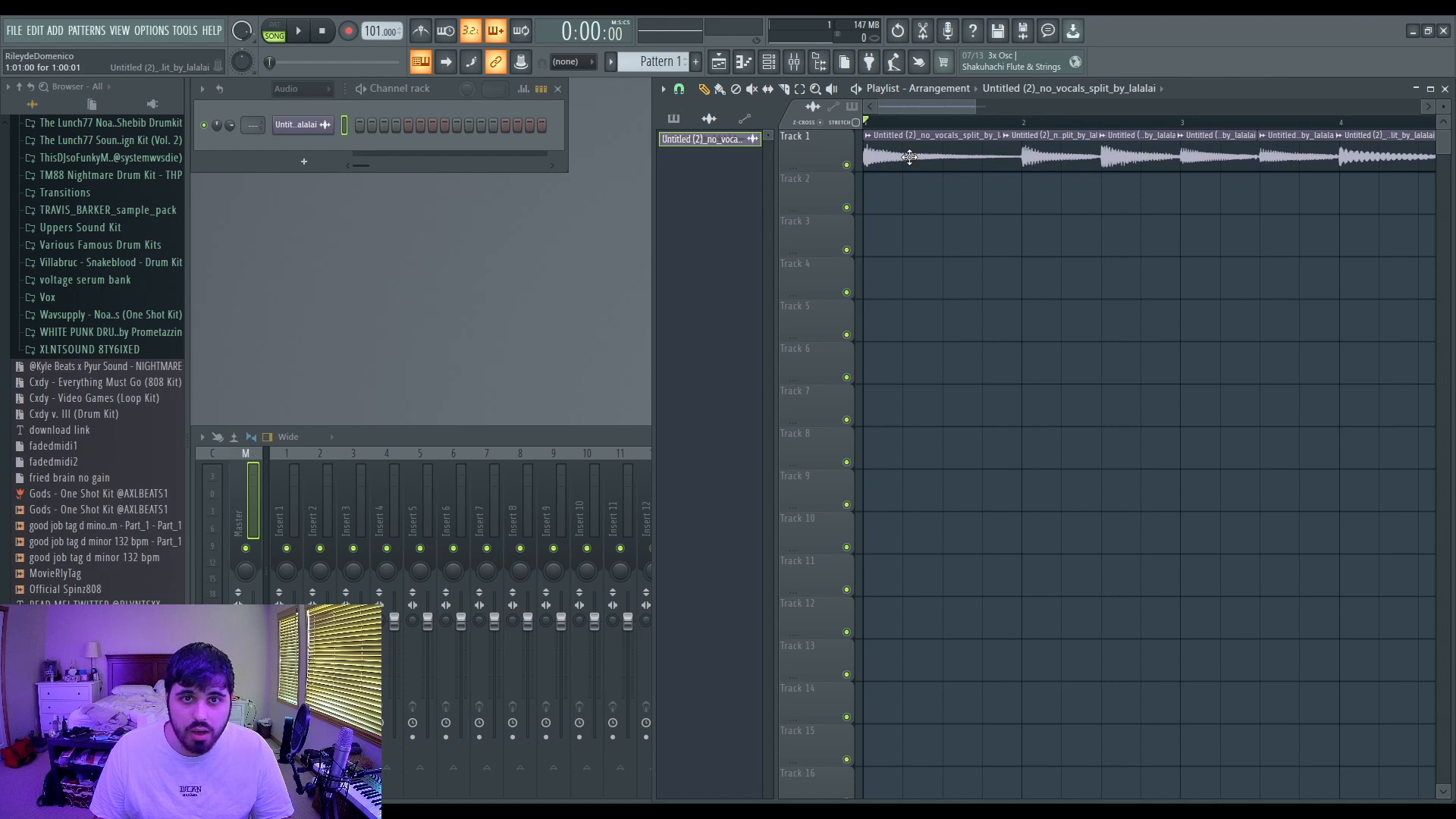
pyautogui.doubleClick(909, 156)
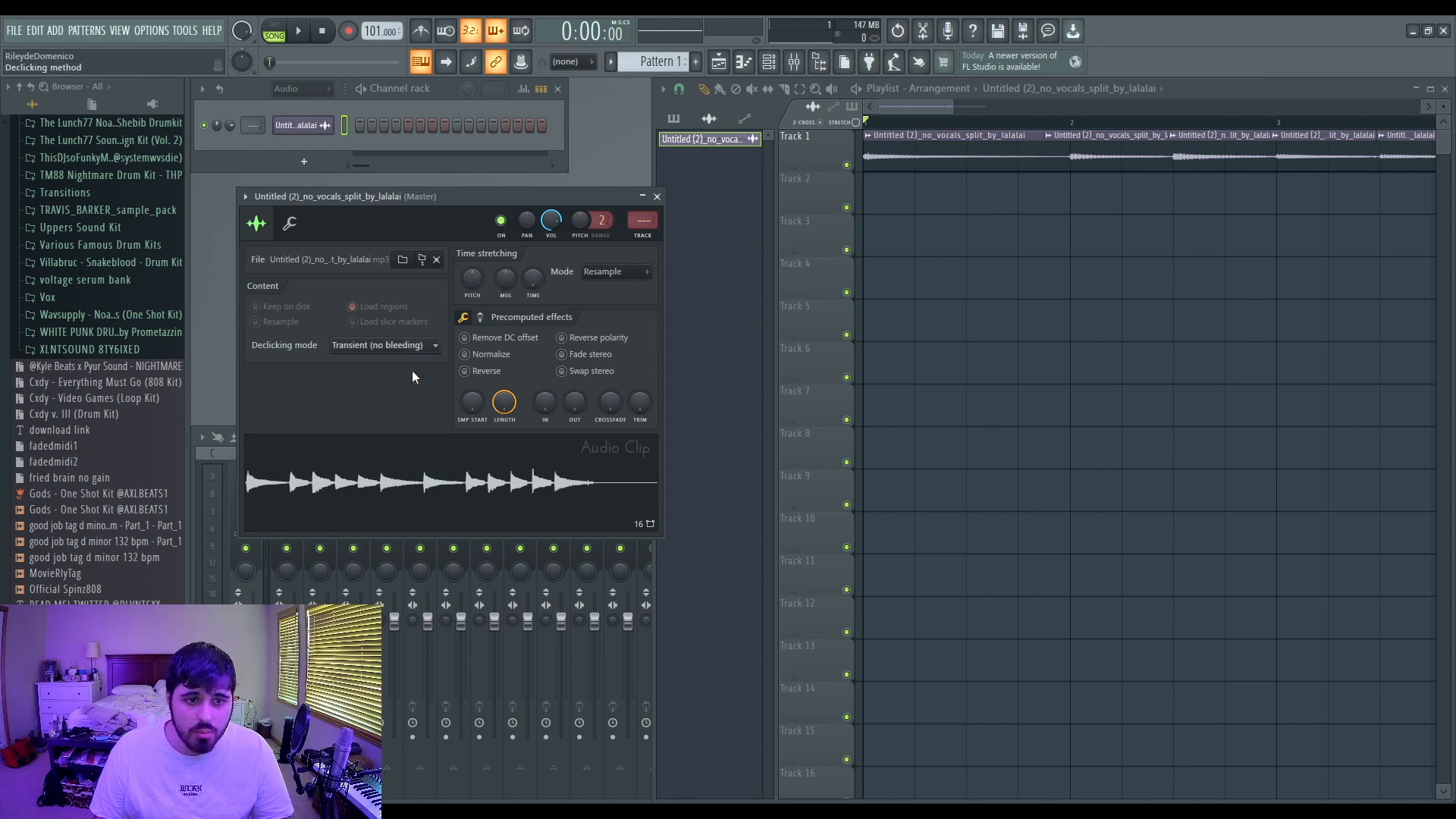
pyautogui.click(361, 396)
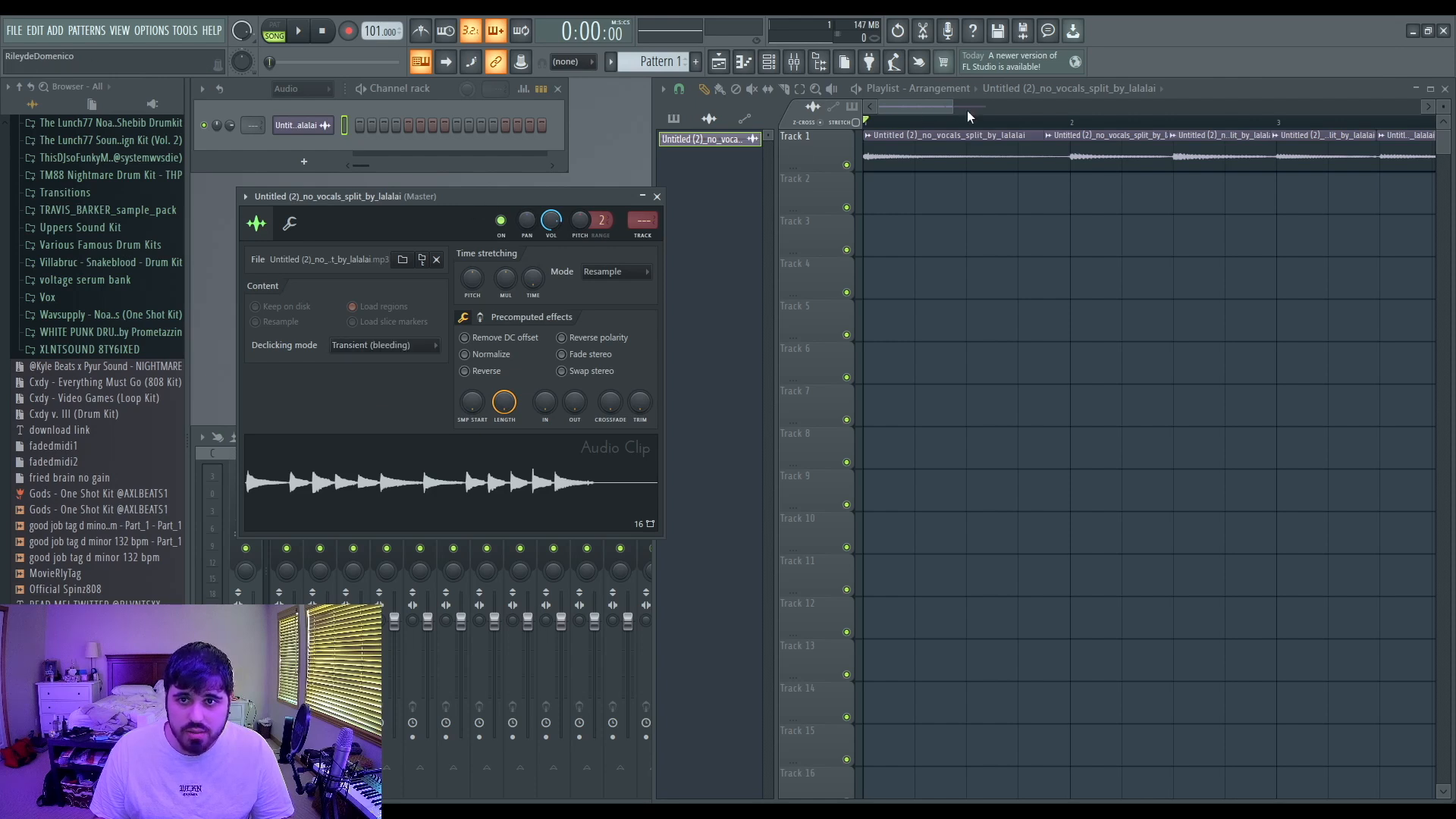
# Step: Examine the crossfade at the bar 2 cut, play it with Transient (bleeding) declicking, and close the clip settings
pyautogui.moveTo(956, 108); pyautogui.dragTo(1051, 109)
pyautogui.scroll(6, 995, 182)
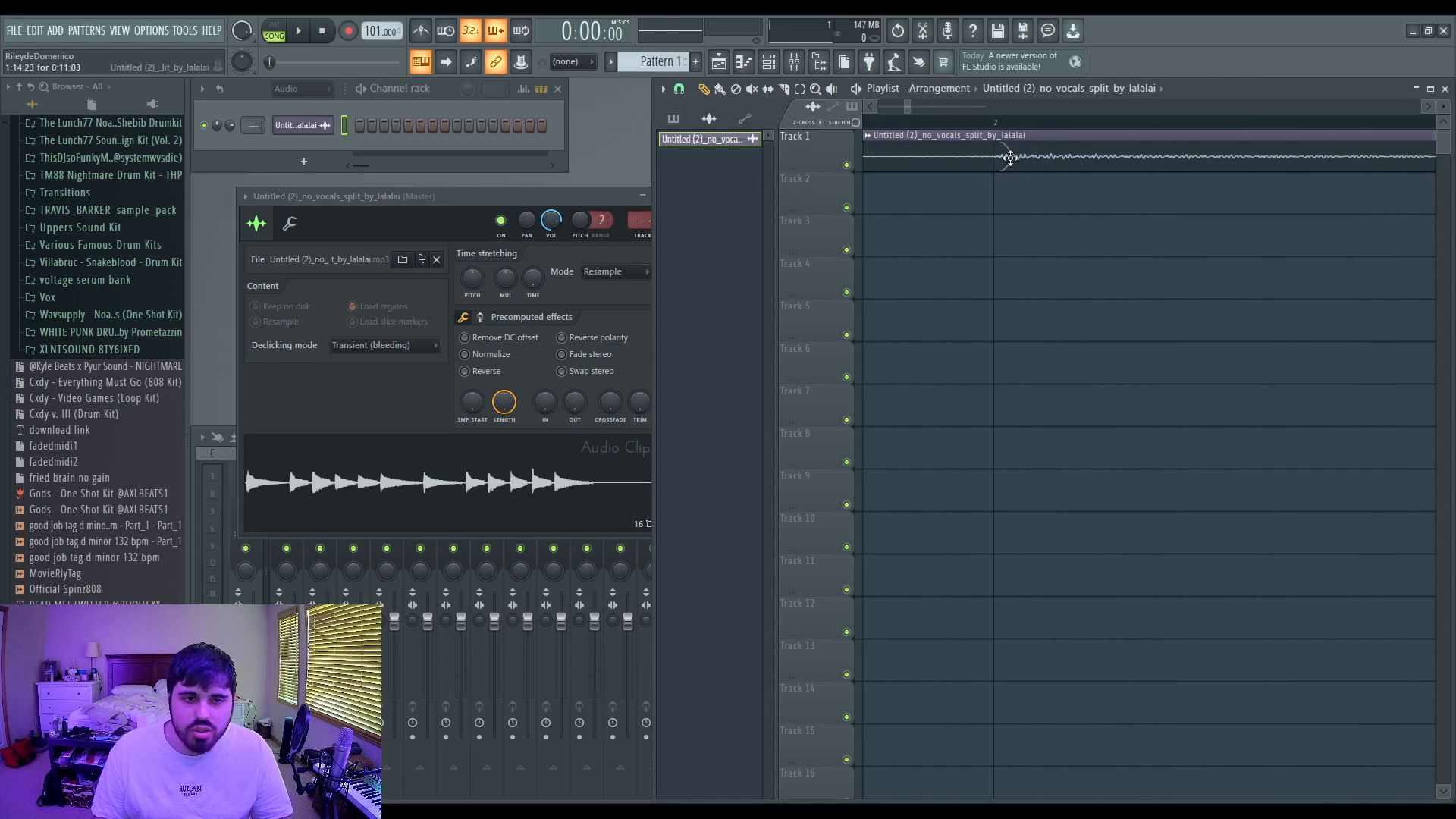
pyautogui.click(414, 345)
pyautogui.click(399, 403)
pyautogui.click(303, 35)
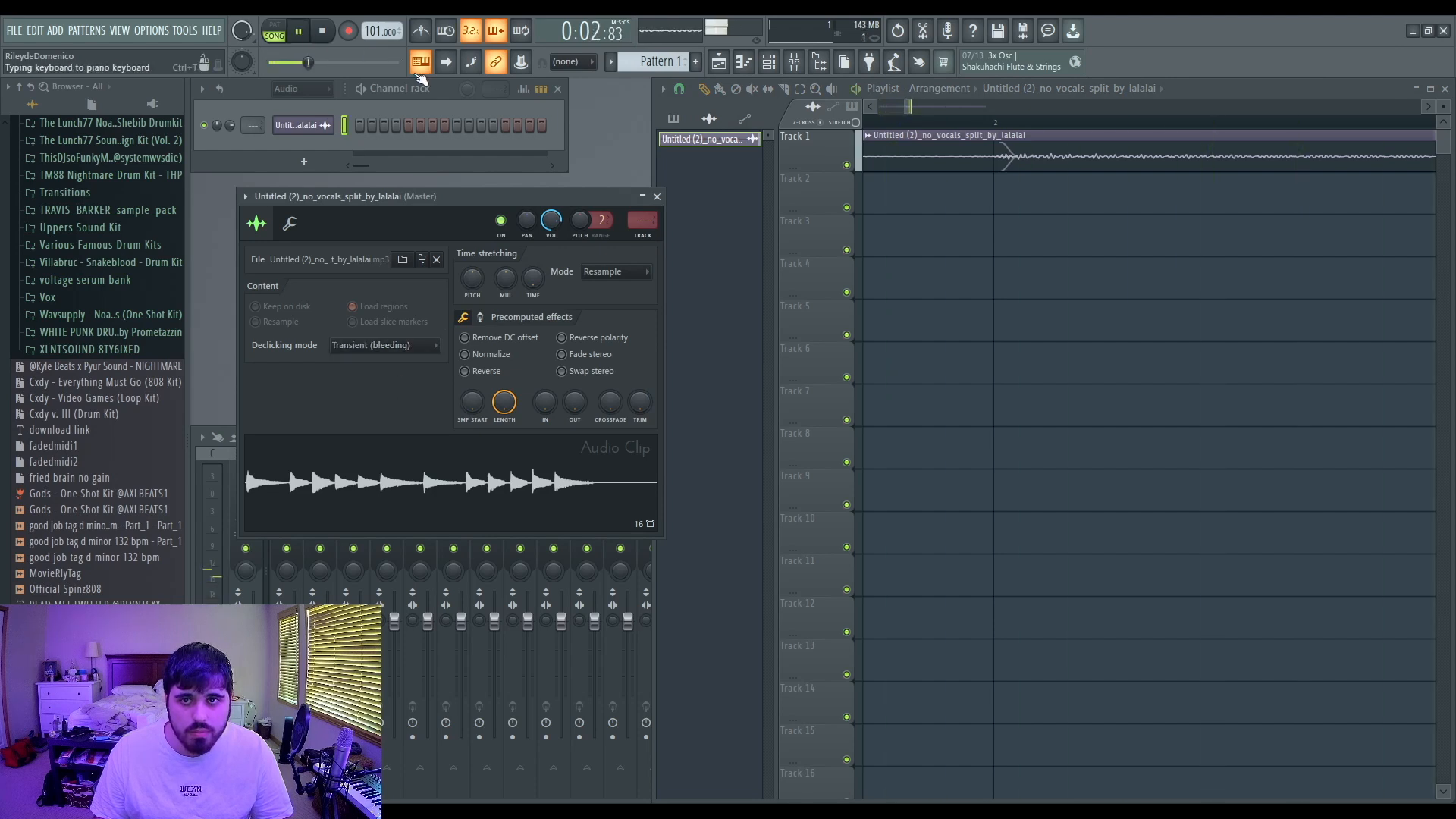
pyautogui.click(659, 198)
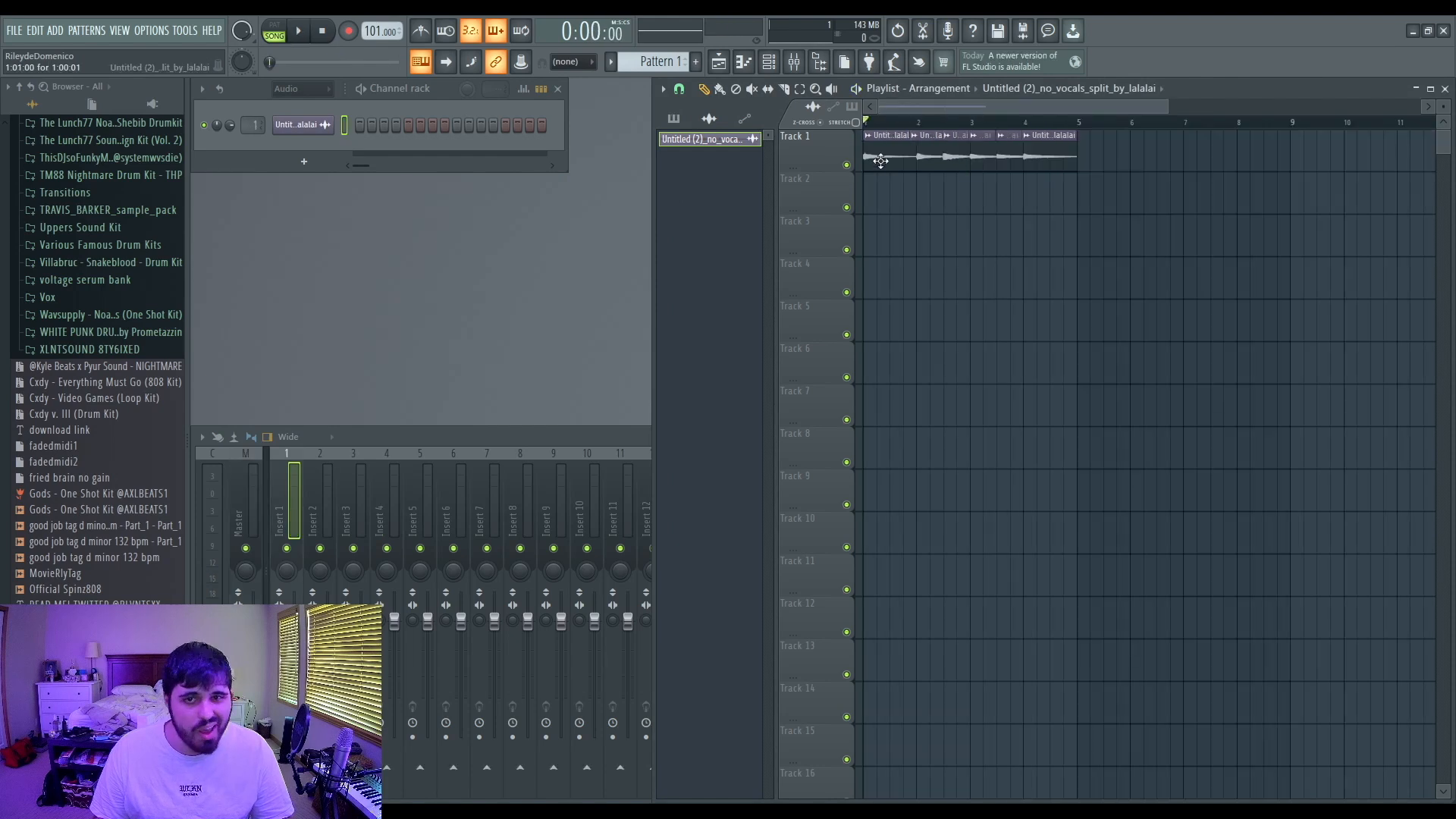
# Step: Normalize the clip and shape Insert 1 with Fruity parametric EQ 2, cutting the lows and highs and boosting band 4 while playing
pyautogui.doubleClick(881, 160)
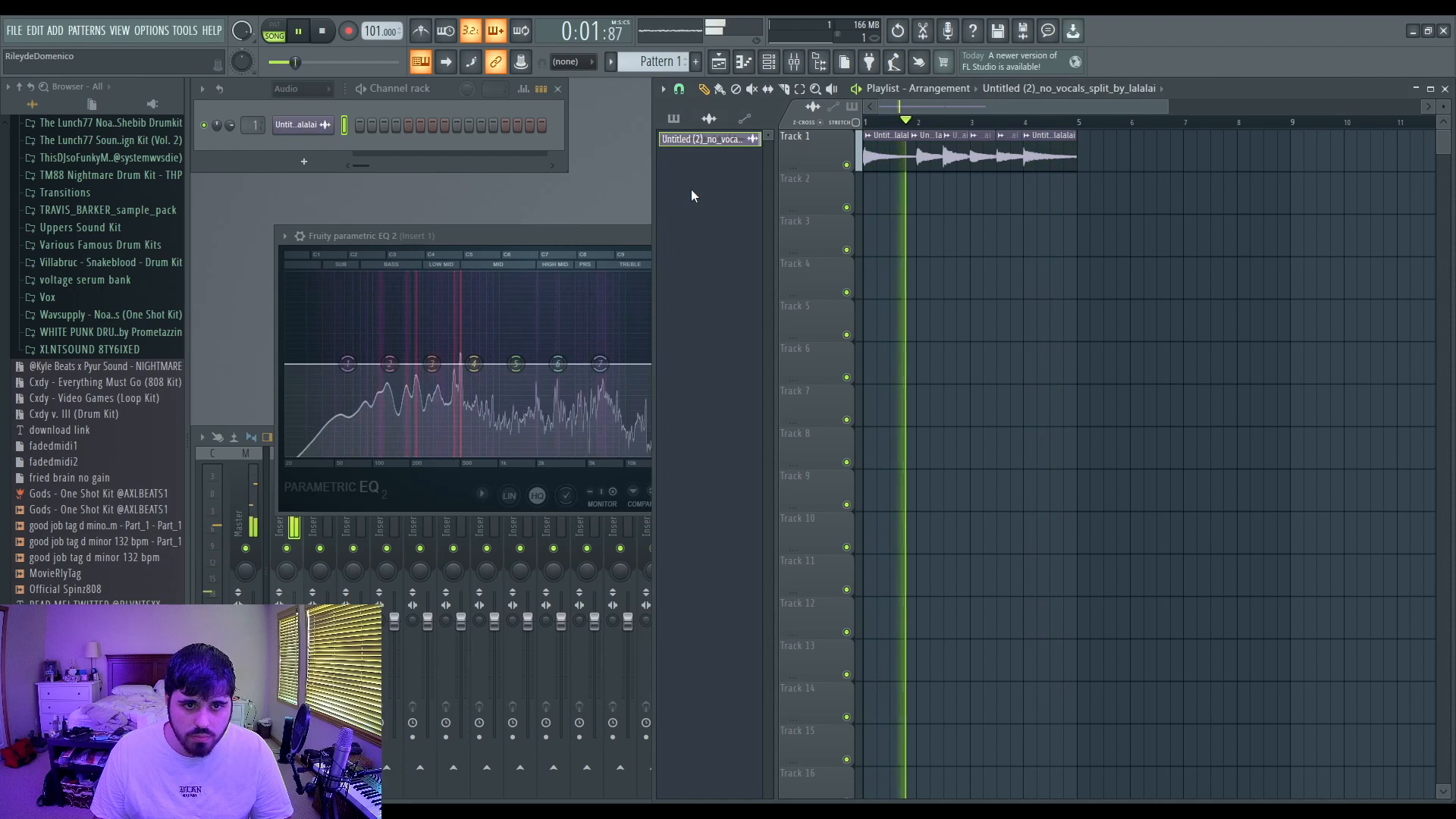
pyautogui.click(580, 237)
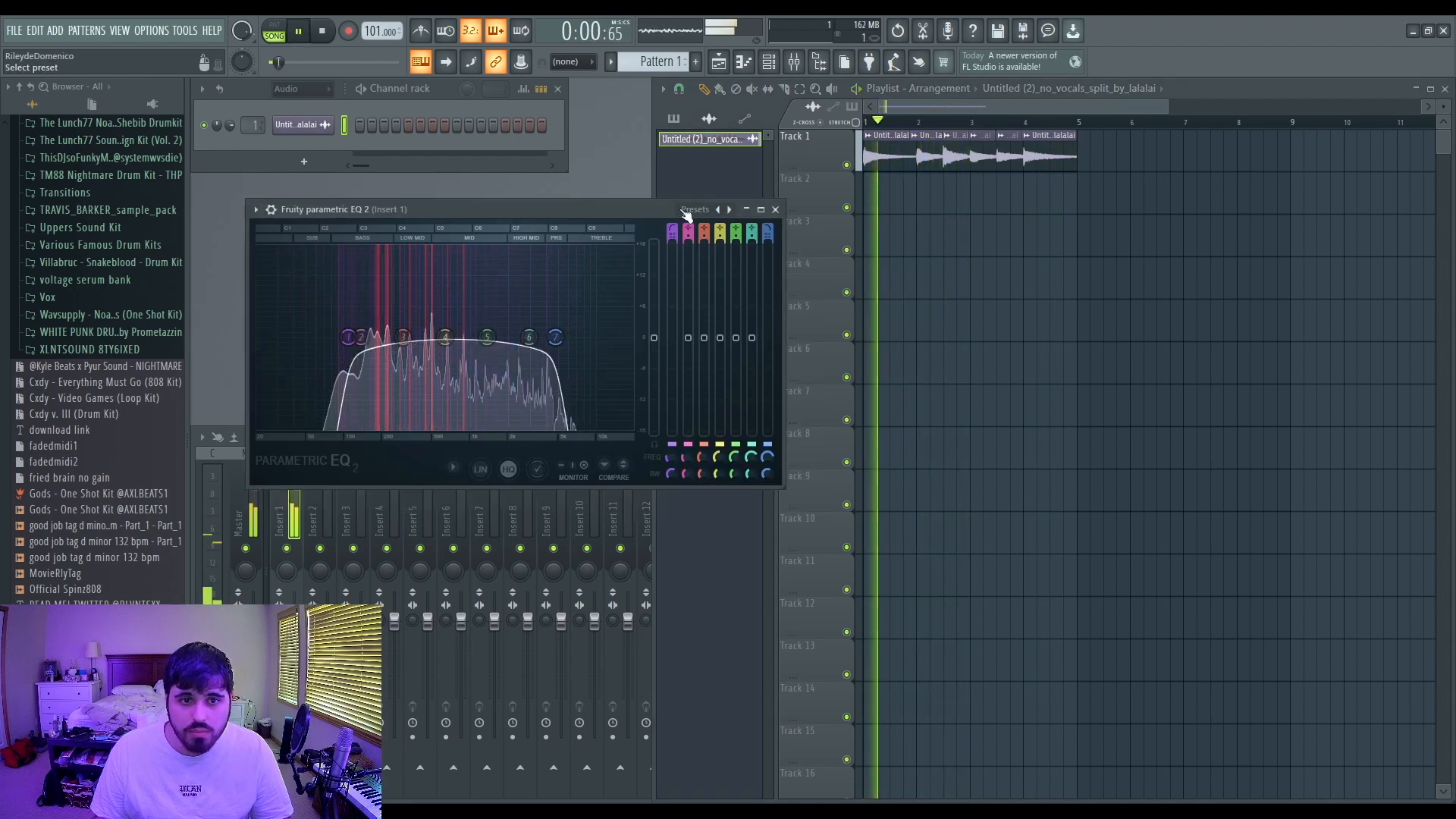
pyautogui.press('space')
pyautogui.press('space')
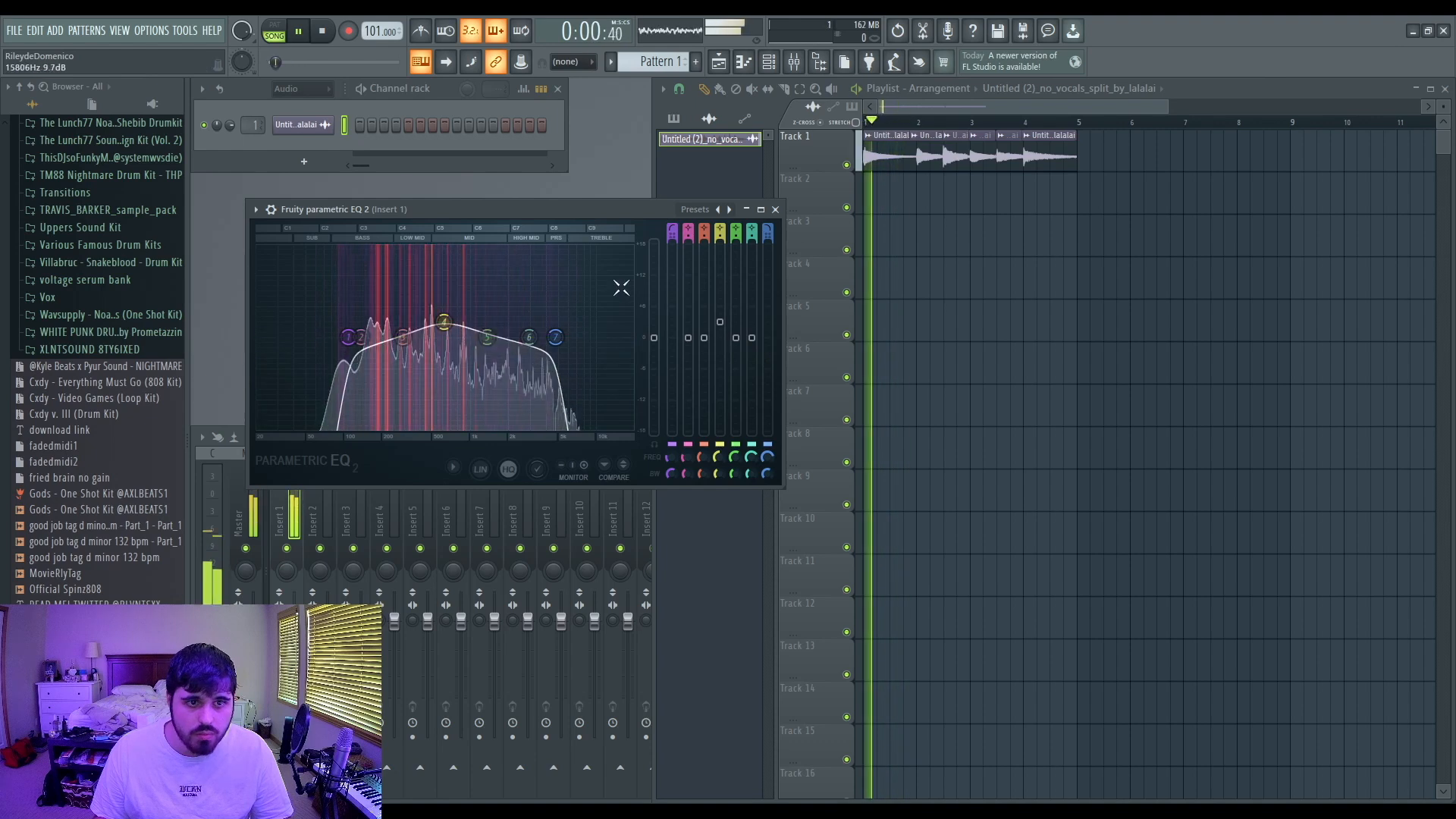
pyautogui.click(775, 208)
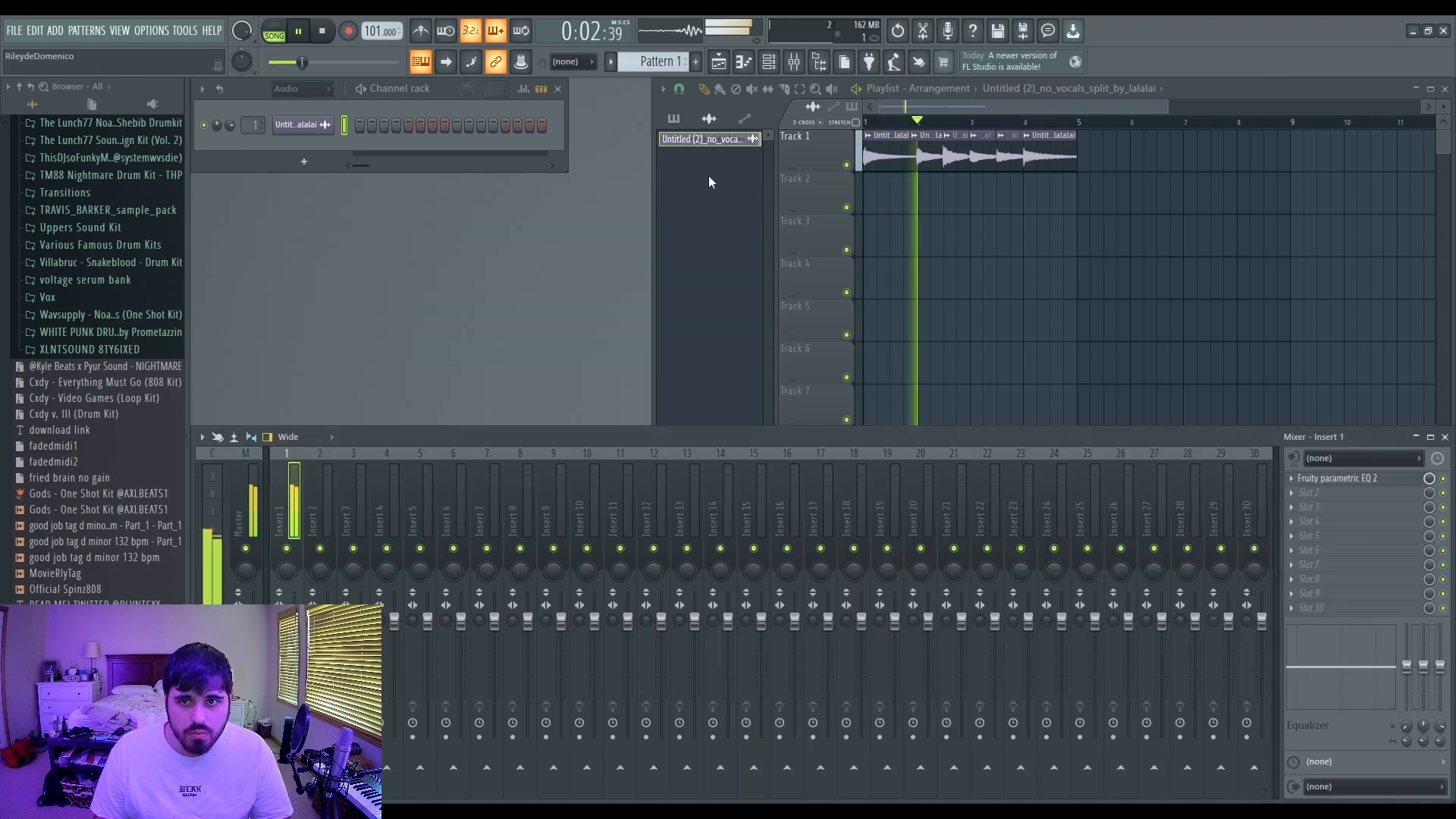
pyautogui.press('space')
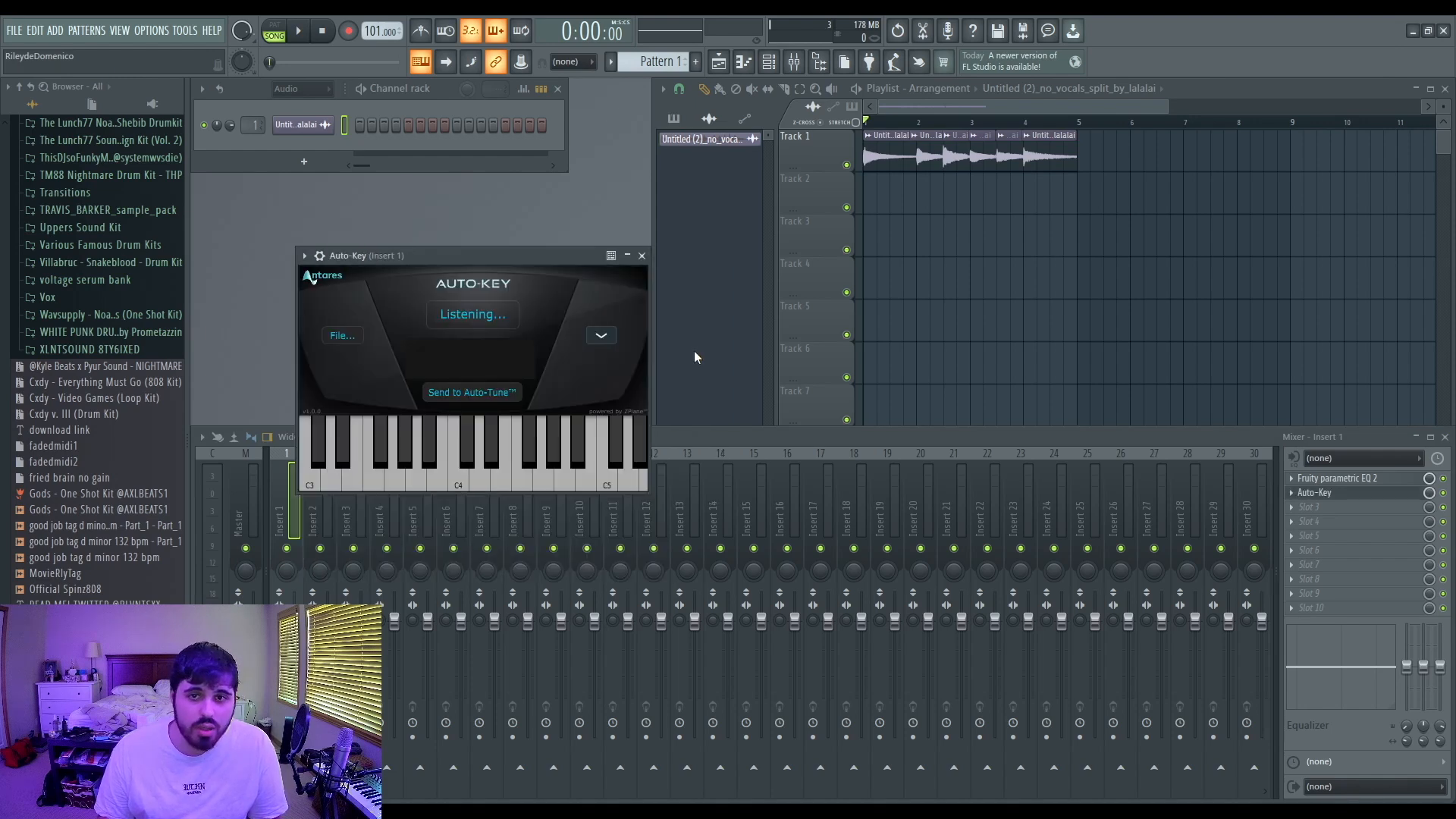
# Step: Load the rendered Insert 1 clip into Fruity Slicer and slice it by beat
pyautogui.press('space')
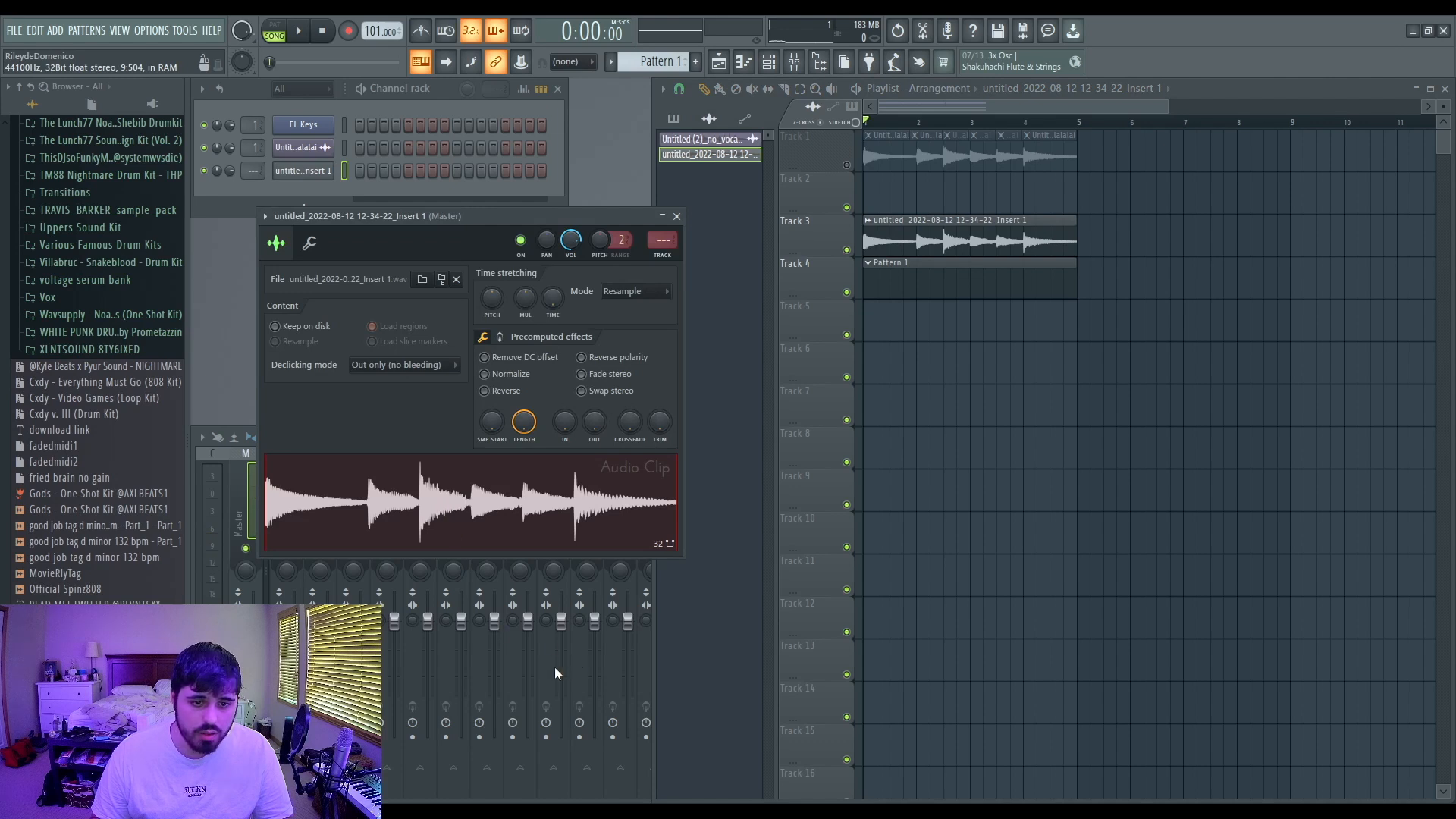
pyautogui.click(624, 609)
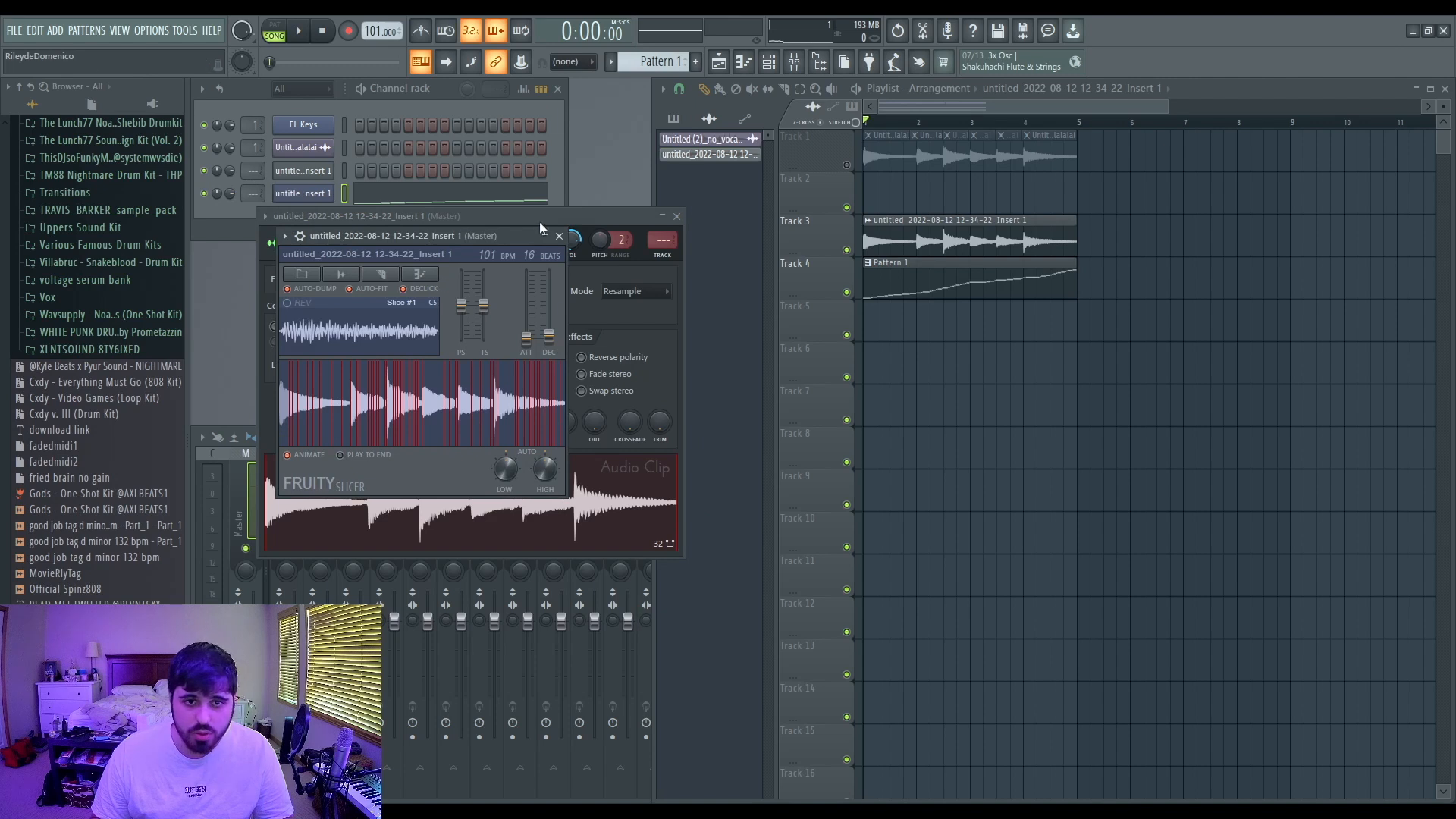
pyautogui.click(303, 171)
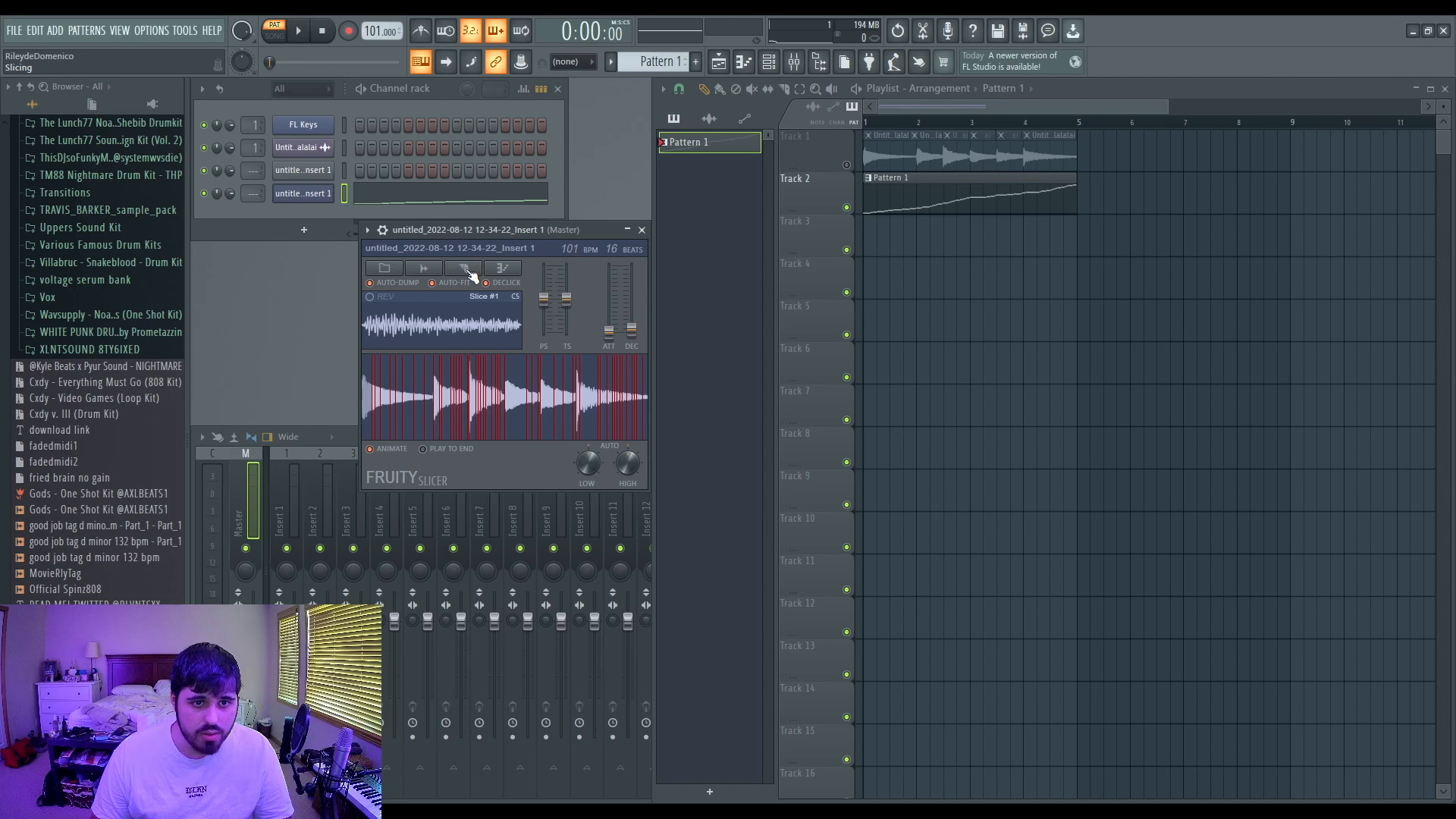
pyautogui.click(466, 268)
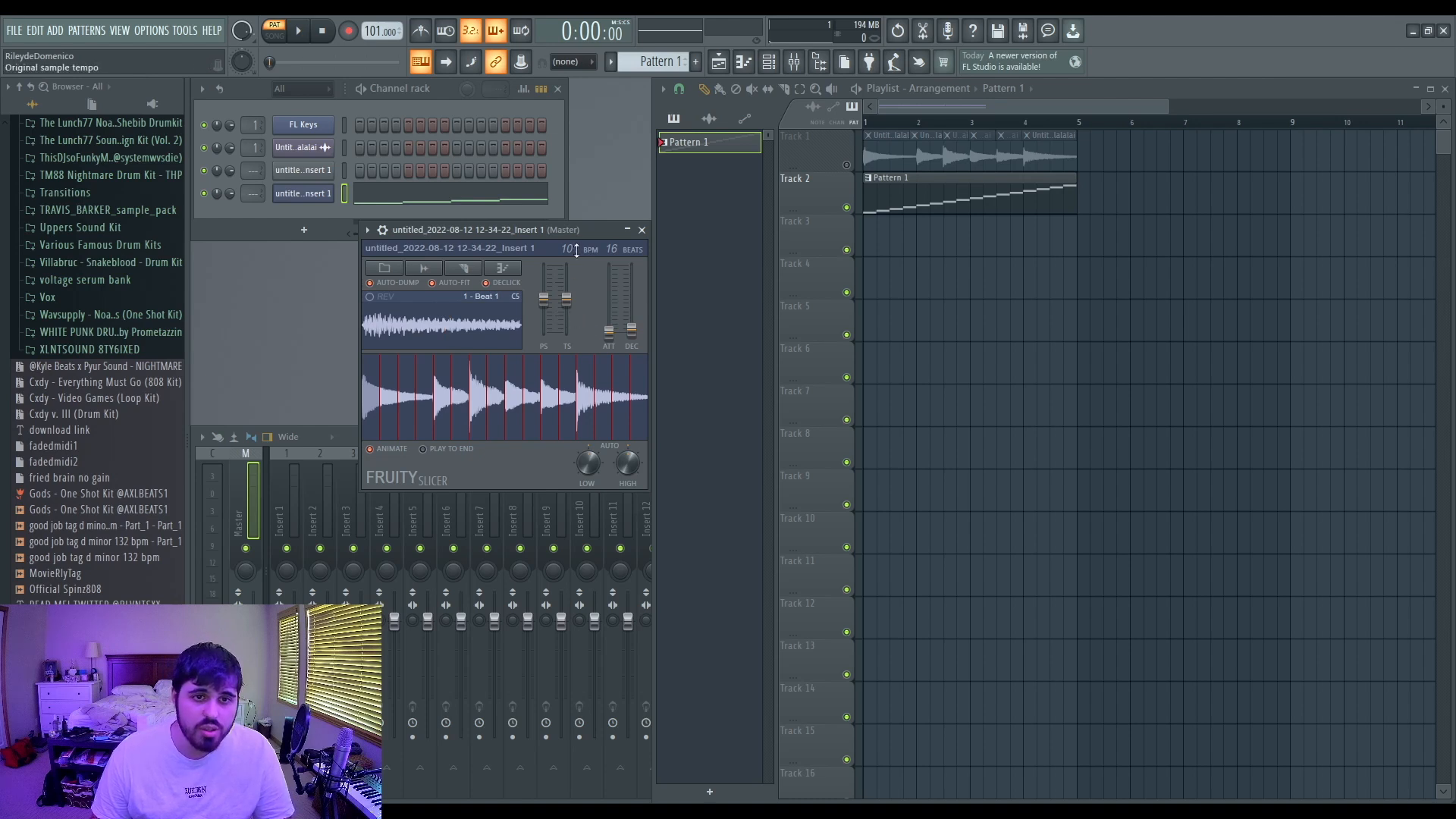
# Step: Open the slicer channel's notes in the piano roll and play the beat slices from the start
pyautogui.press('F7')
pyautogui.press('space')
pyautogui.press('space')
pyautogui.click(287, 473)
pyautogui.rightClick(319, 471)
pyautogui.press('space')
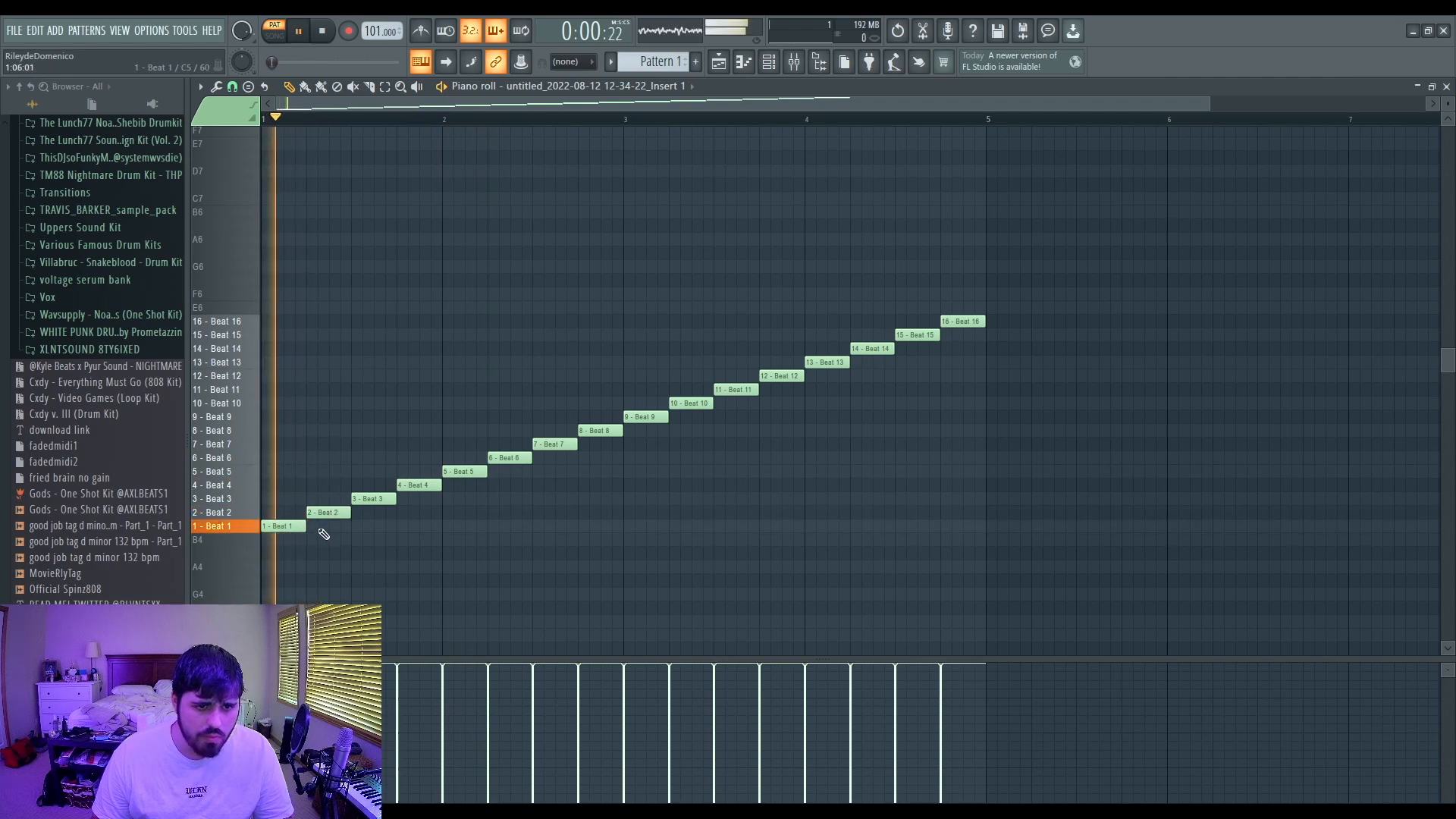
# Step: Try repeating the Beat 1 slice on the second beat of bar 1
pyautogui.click(331, 527)
pyautogui.press('space')
pyautogui.press('space')
pyautogui.moveTo(334, 528)
pyautogui.mouseDown()
pyautogui.moveTo(312, 530)
pyautogui.moveTo(355, 529)
pyautogui.mouseUp()
pyautogui.press('space')
pyautogui.press('space')
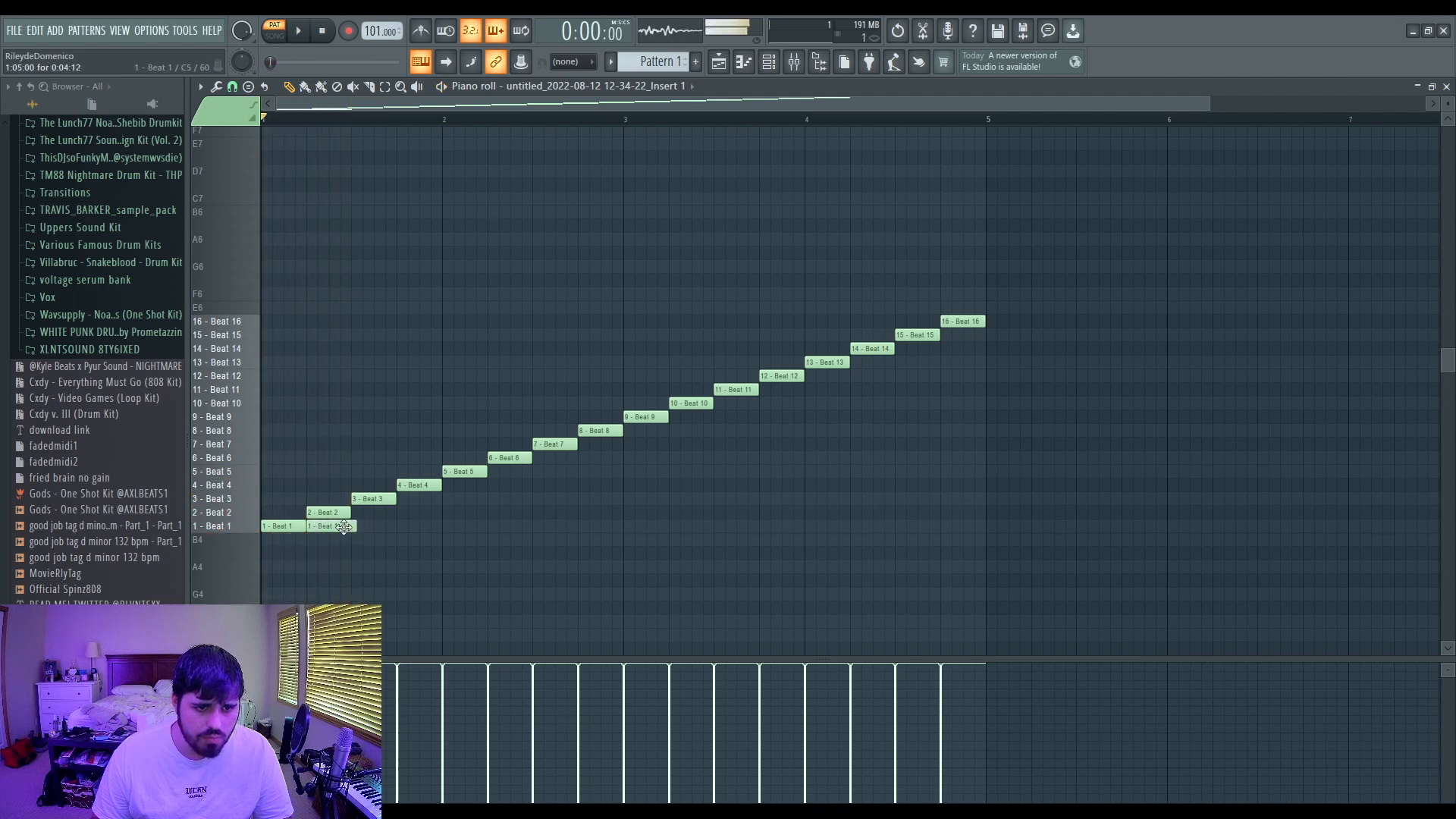
# Step: Replace the Beat 3 slice in bar 1 with a second Beat 2 slice and play the result
pyautogui.press('space')
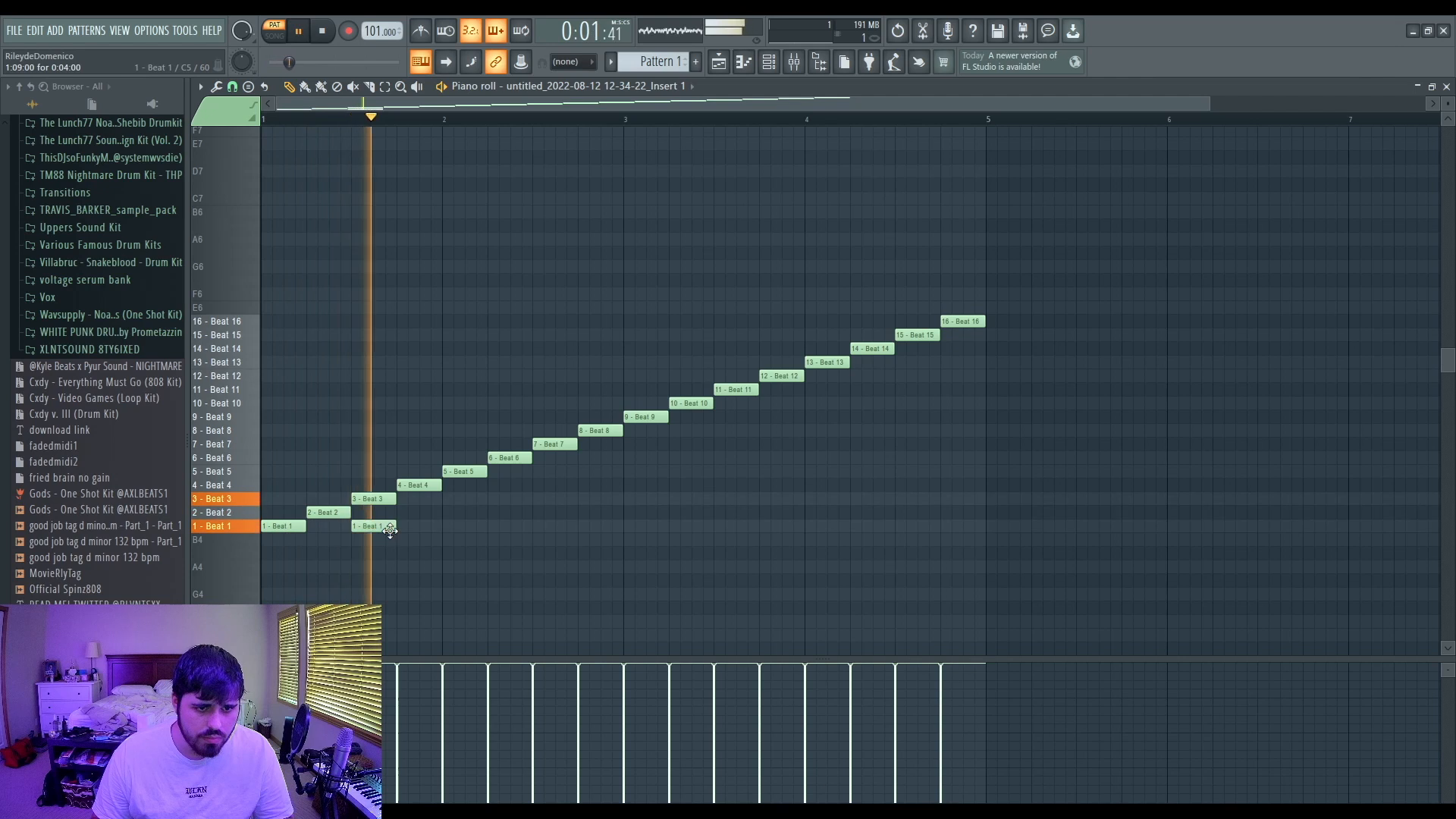
pyautogui.press('space')
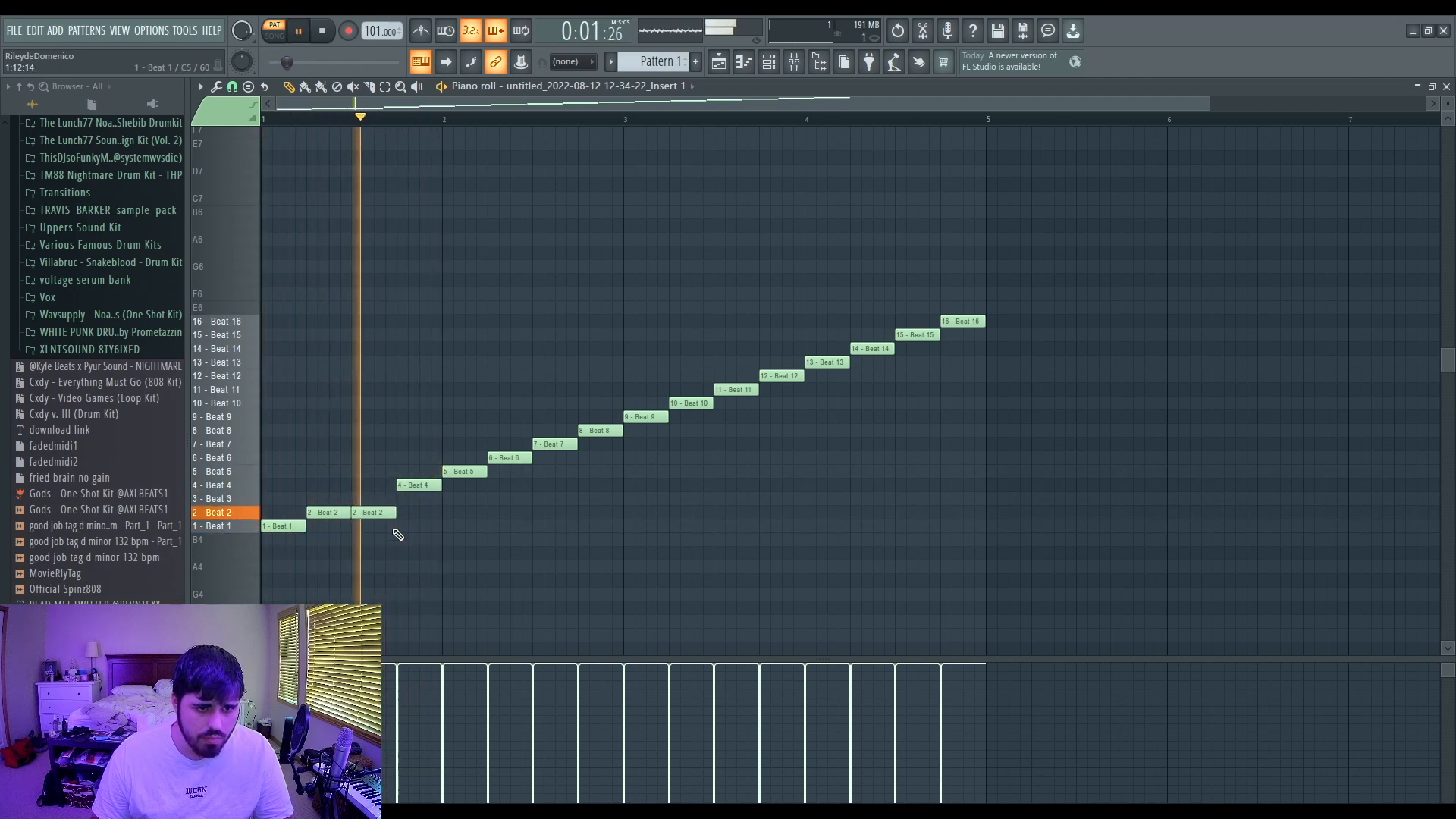
pyautogui.press('space')
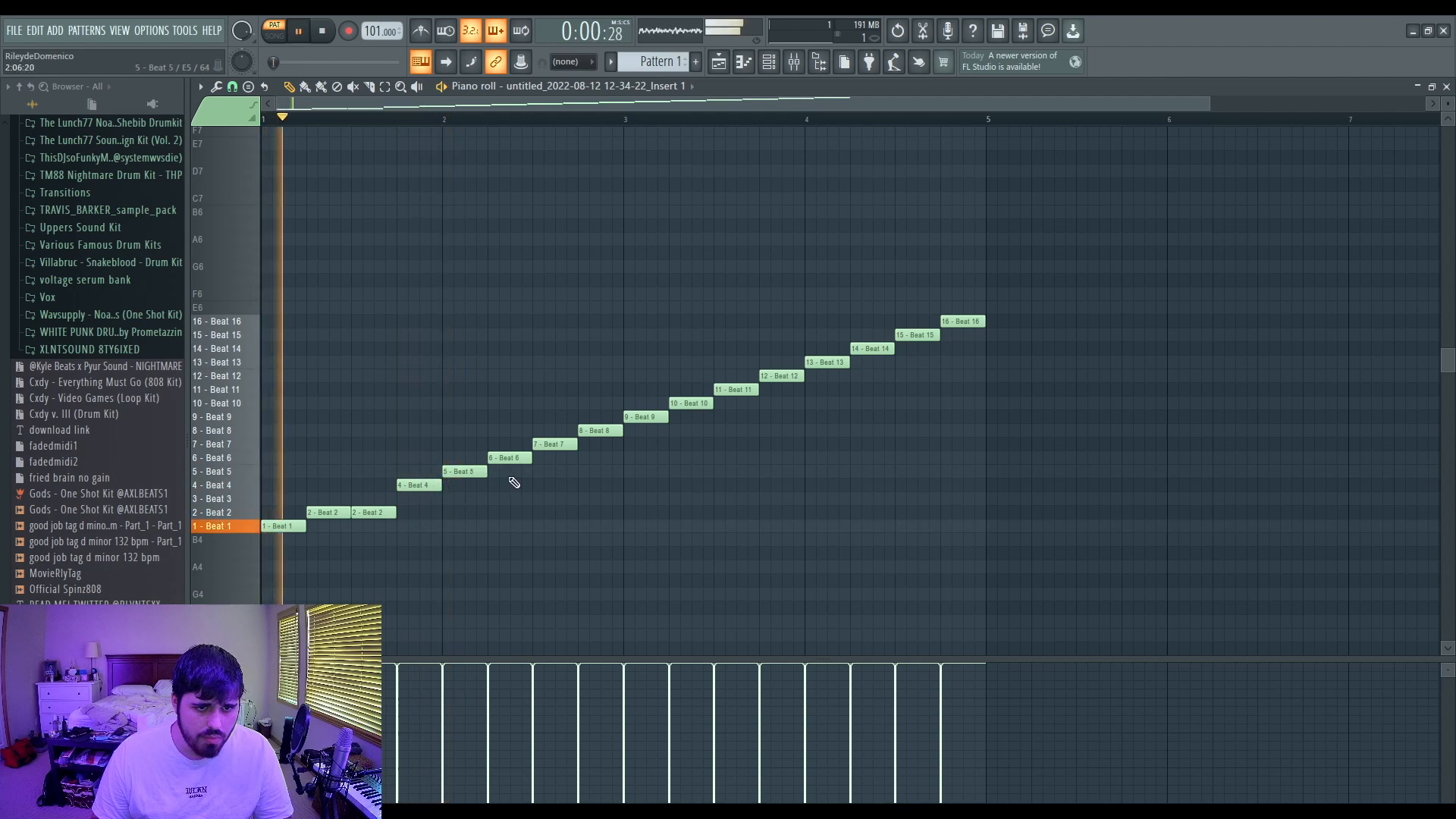
# Step: Try the Beat 5 slice in place of Beat 6 on the second beat of bar 2
pyautogui.moveTo(511, 458); pyautogui.dragTo(511, 471)
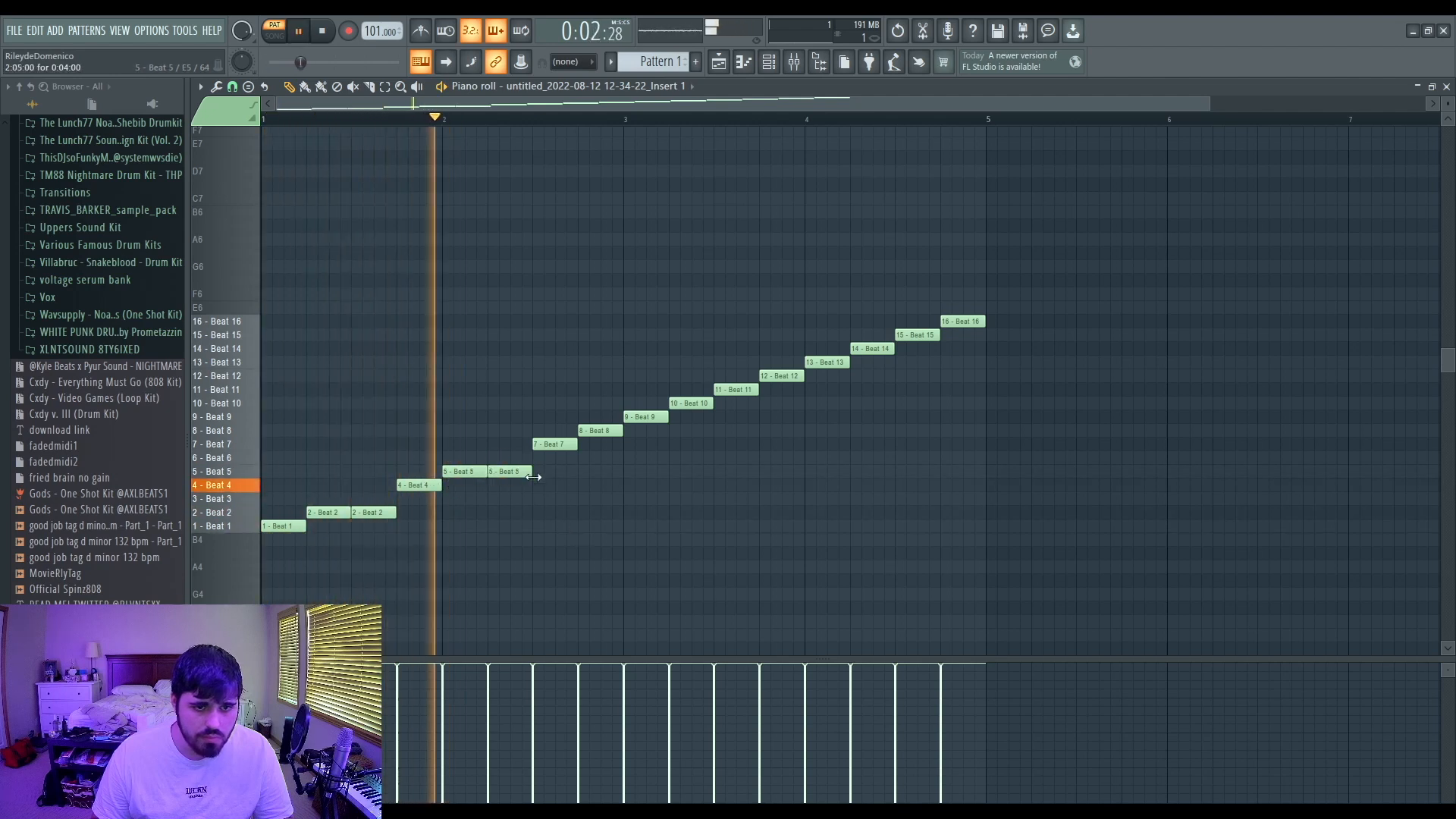
pyautogui.press('space')
pyautogui.rightClick(507, 471)
# Step: Rearrange the bar 4 slices, repeating Beat 14 on the third beat and layering Beat 15 with Beat 3 on the fourth
pyautogui.click(870, 362)
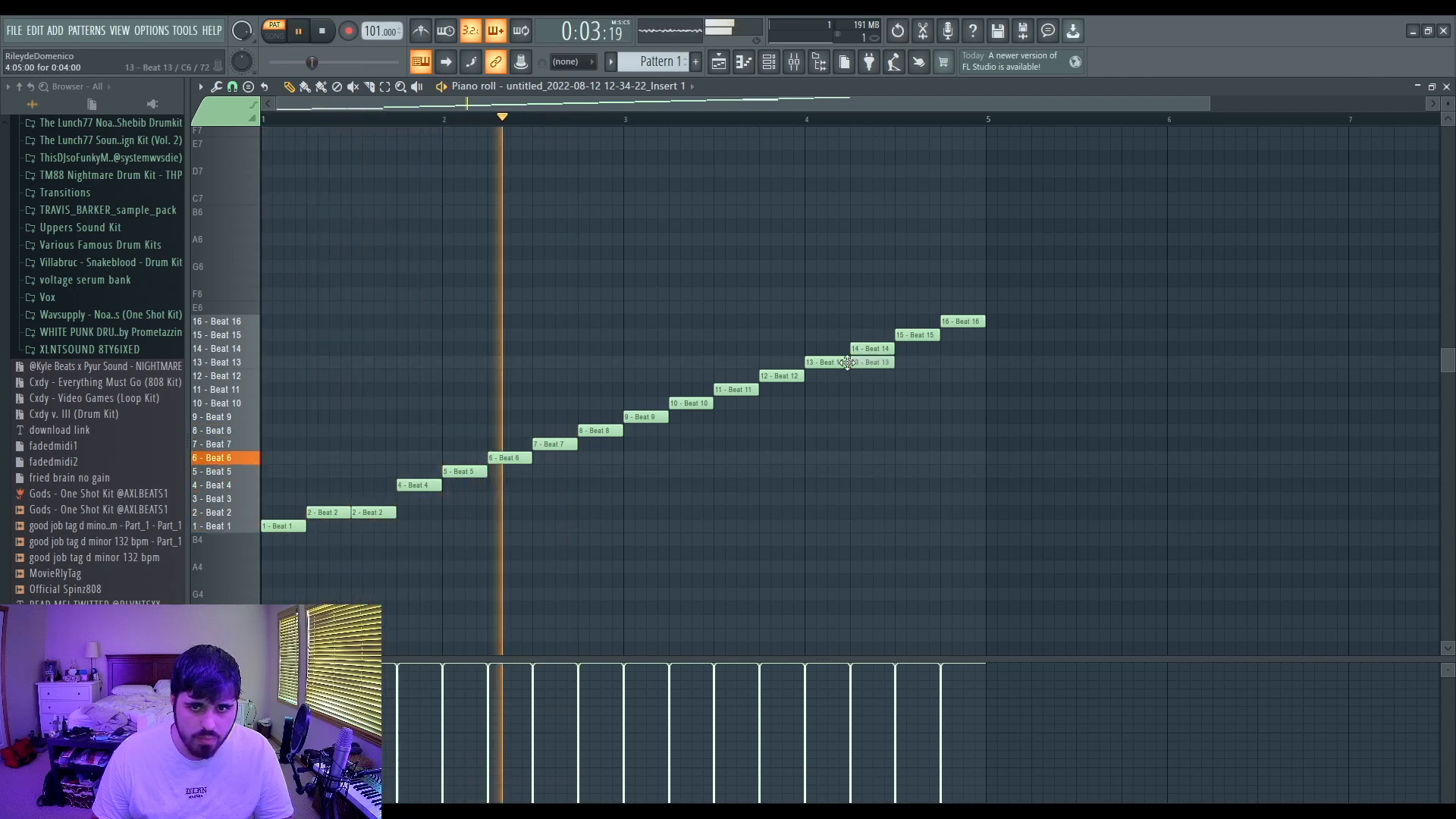
pyautogui.rightClick(870, 350)
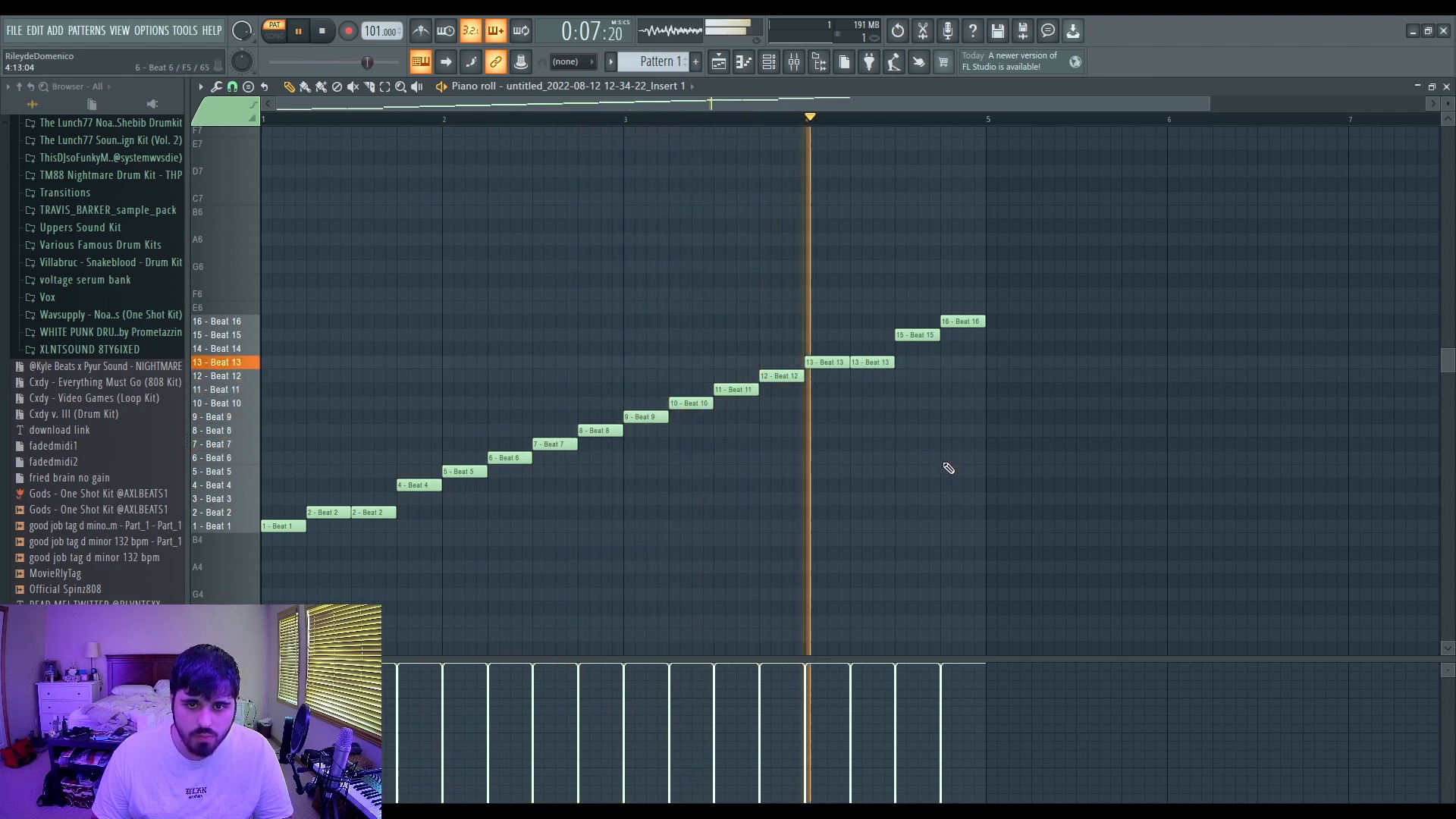
pyautogui.moveTo(871, 363); pyautogui.dragTo(961, 349)
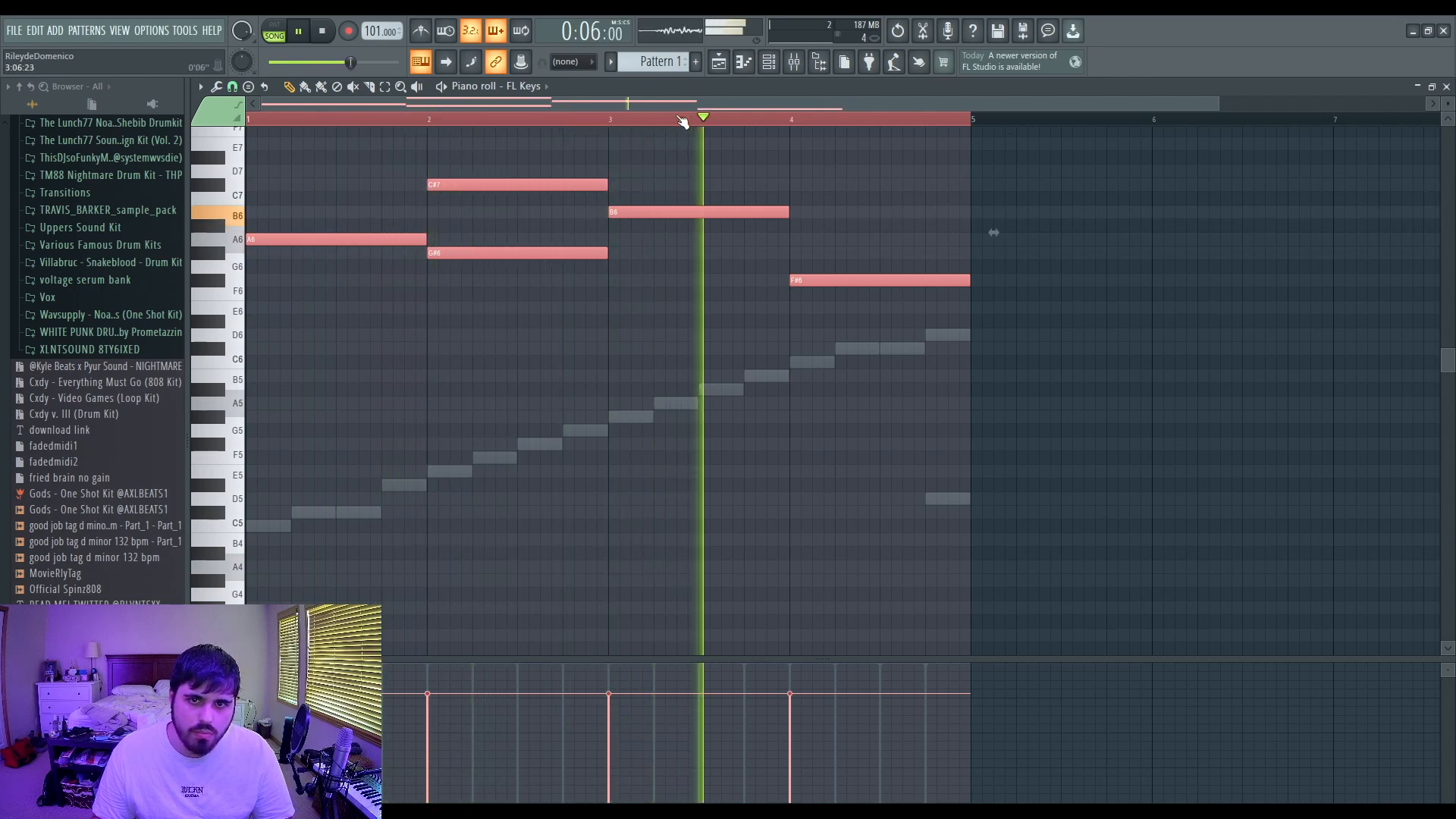
# Step: Build four one-bar FL Keys chords: A4-C#5-E5, G#4-C#5-E5, B4-D5-F#5 and G#4-C#5-E5, playing them against the slices
pyautogui.press('space')
pyautogui.moveTo(844, 273); pyautogui.dragTo(846, 192)
pyautogui.press('space')
pyautogui.press('space')
pyautogui.press('space')
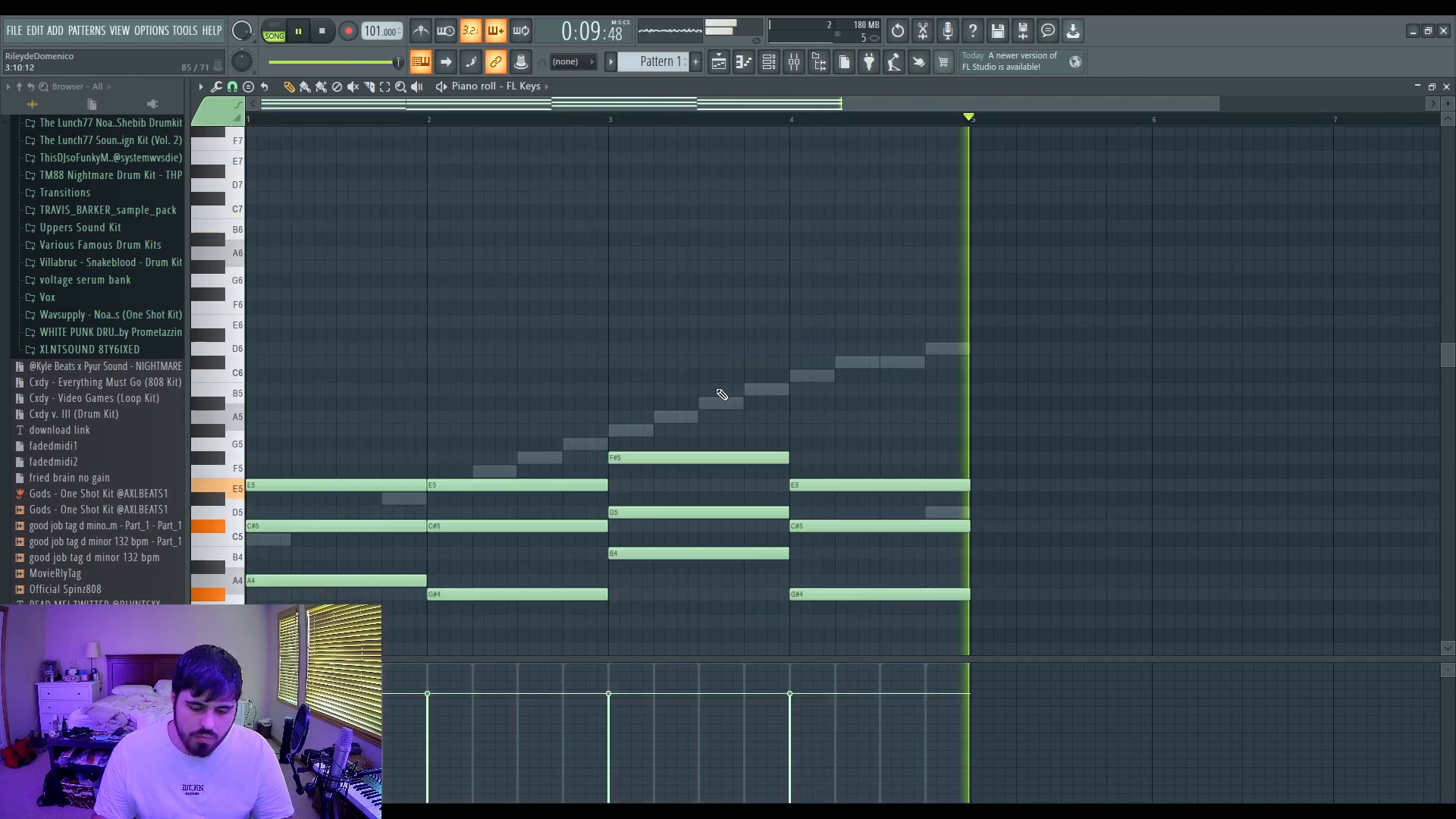
# Step: Try the FL Keys chords one octave lower, and move them back up an octave
pyautogui.hotkey('ctrl', 'a')
pyautogui.hotkey('ctrl', 'Down')
pyautogui.press('space')
pyautogui.press('space')
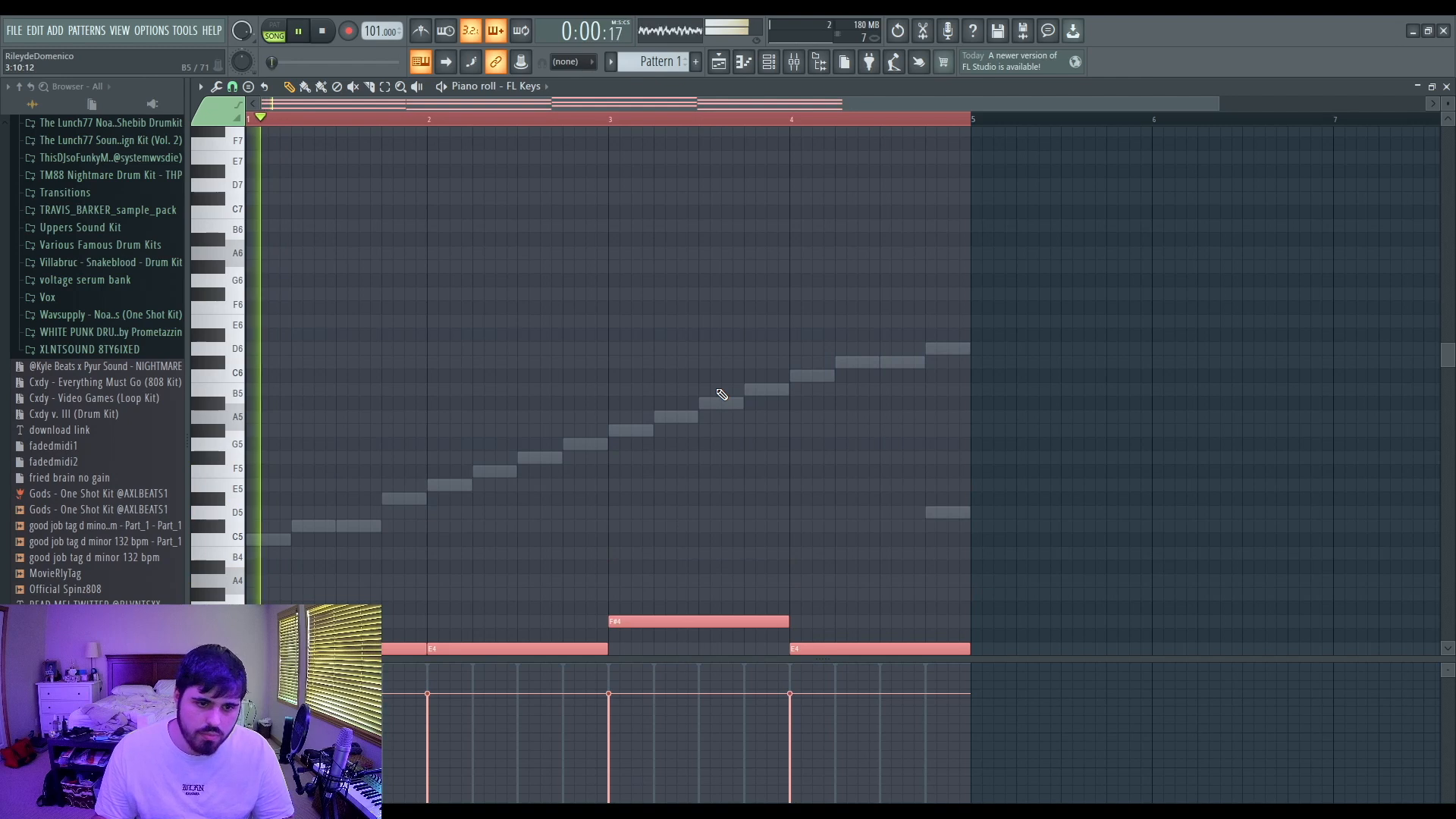
pyautogui.keyDown('ctrl'); pyautogui.click(679, 174); pyautogui.keyUp('ctrl')
pyautogui.scroll(-7, 653, 258)
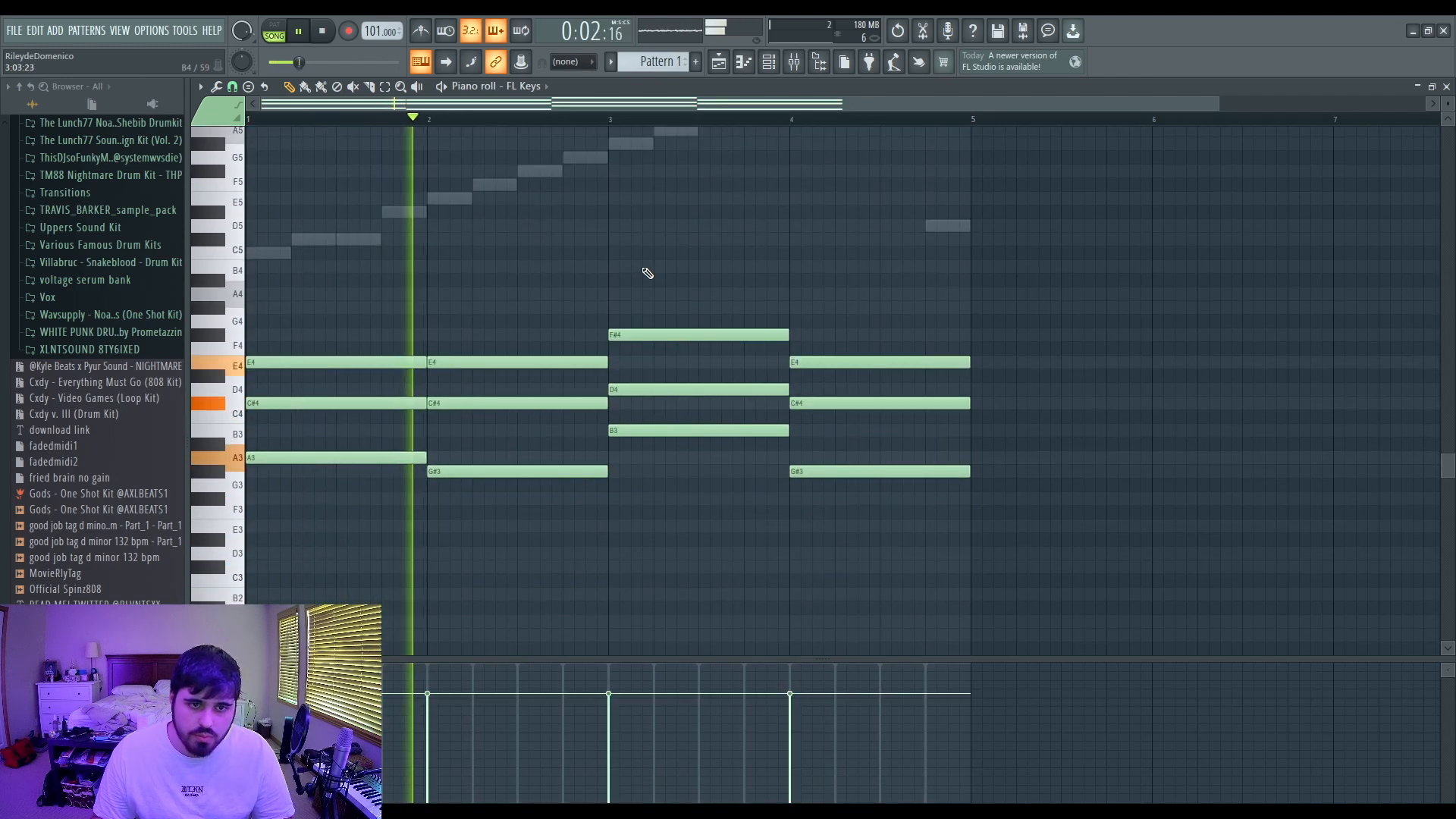
pyautogui.hotkey('ctrl', 'a')
pyautogui.hotkey('ctrl', 'Up')
pyautogui.press('space')
pyautogui.press('space')
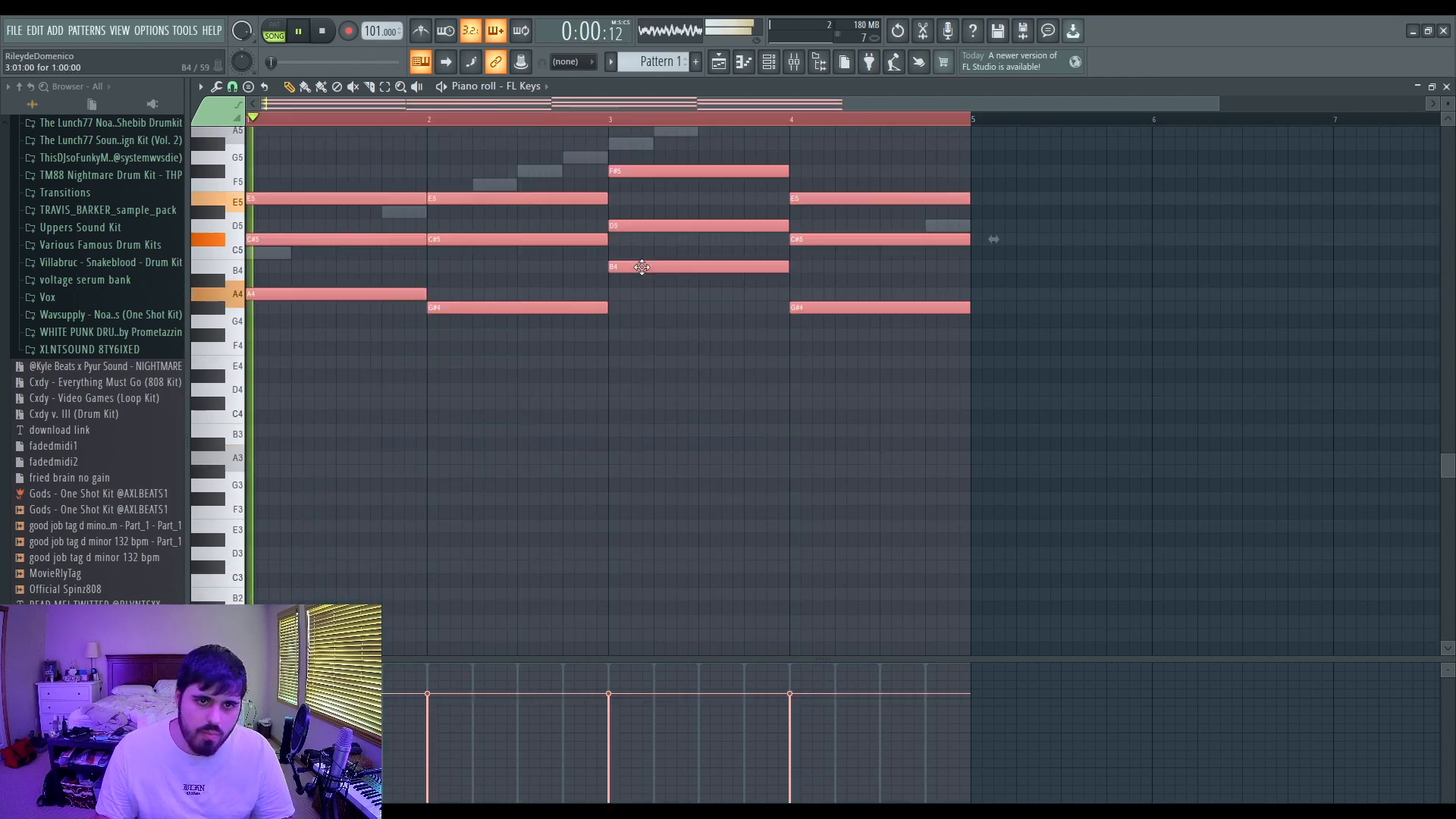
# Step: Replace the middle notes of the four chords with top notes C#6, C#6, D6 and C#6
pyautogui.moveTo(318, 227); pyautogui.dragTo(771, 222)
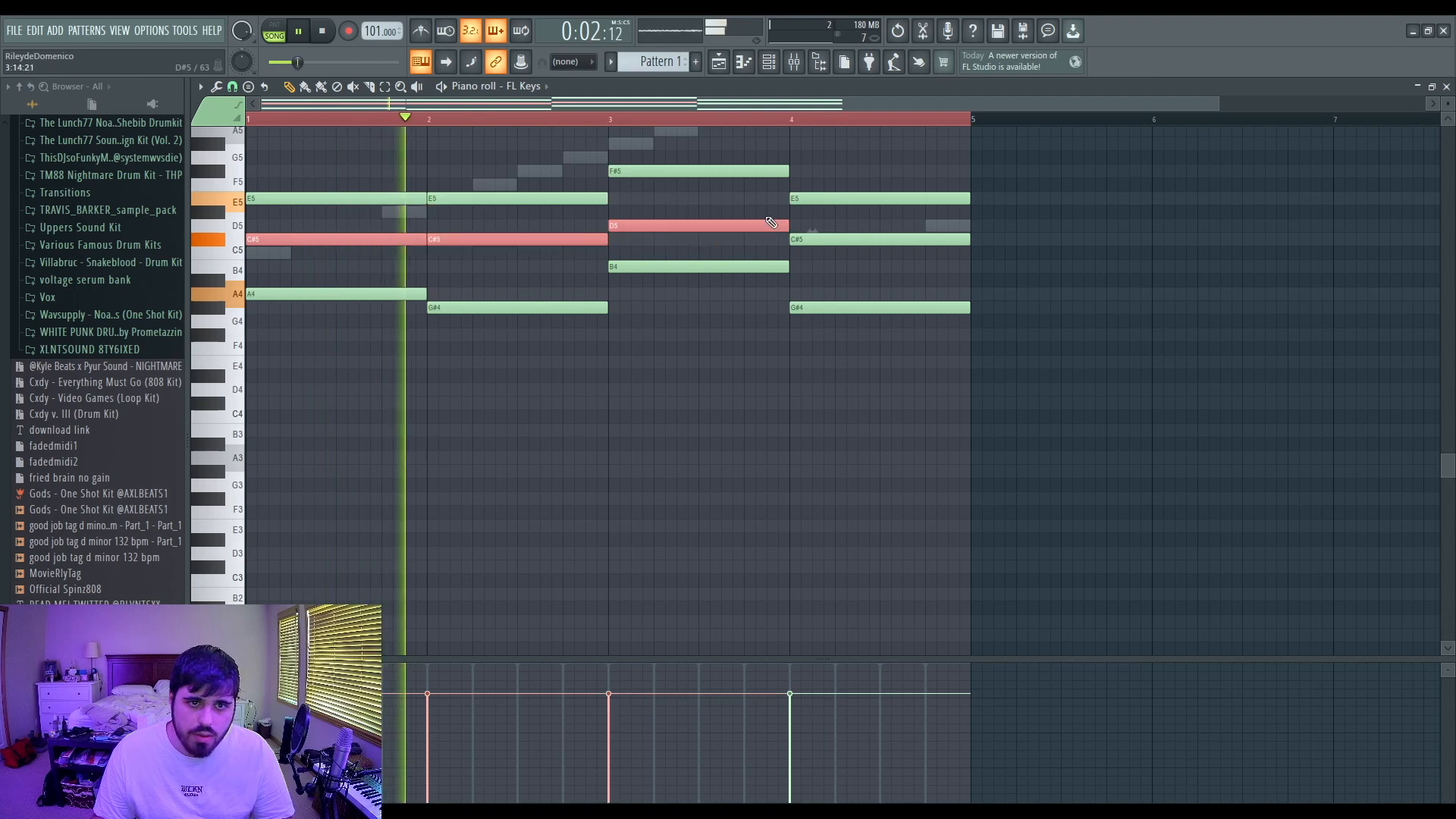
pyautogui.press('Delete')
pyautogui.rightClick(835, 239)
pyautogui.press('space')
pyautogui.press('space')
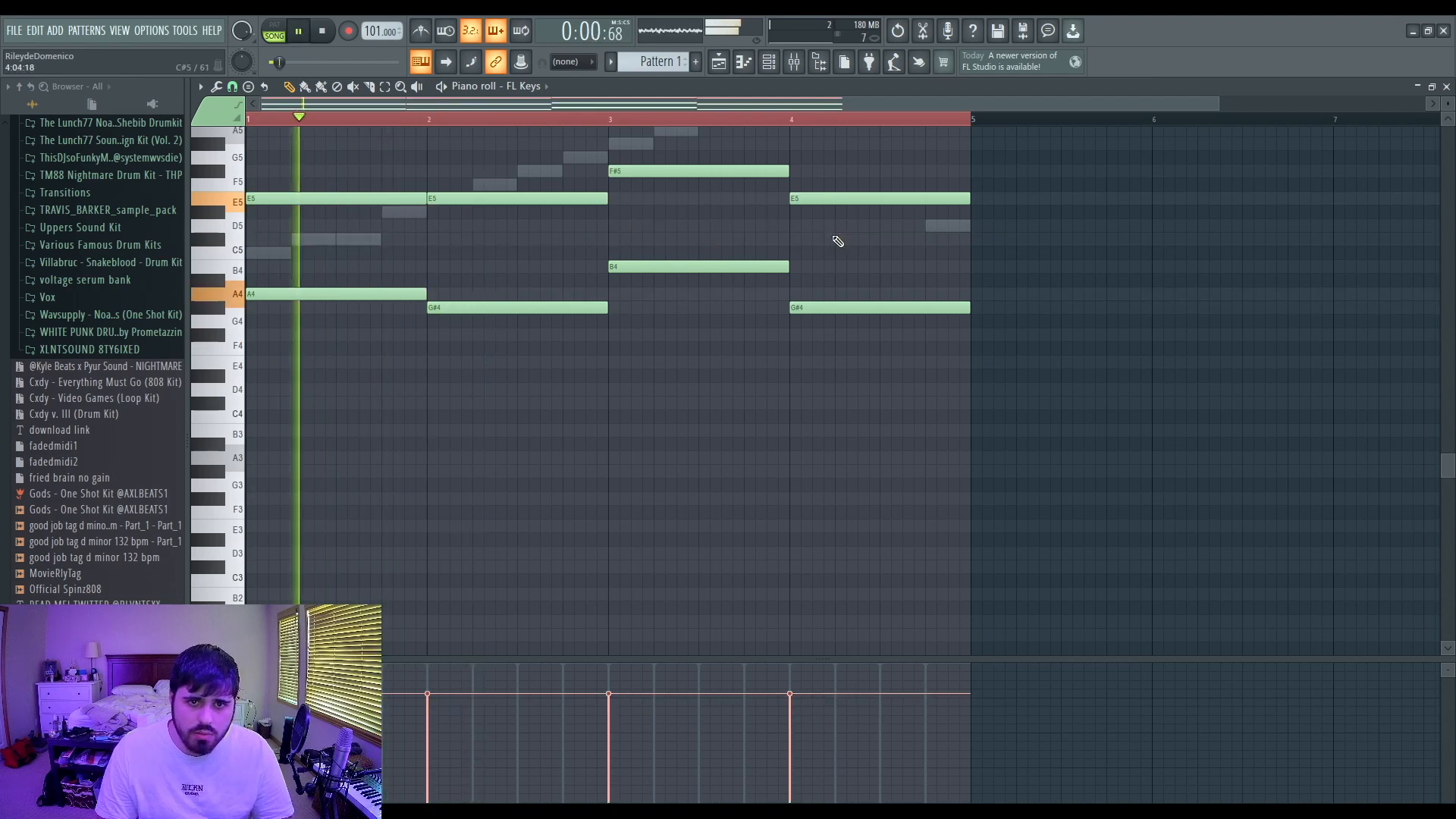
pyautogui.rightClick(801, 120)
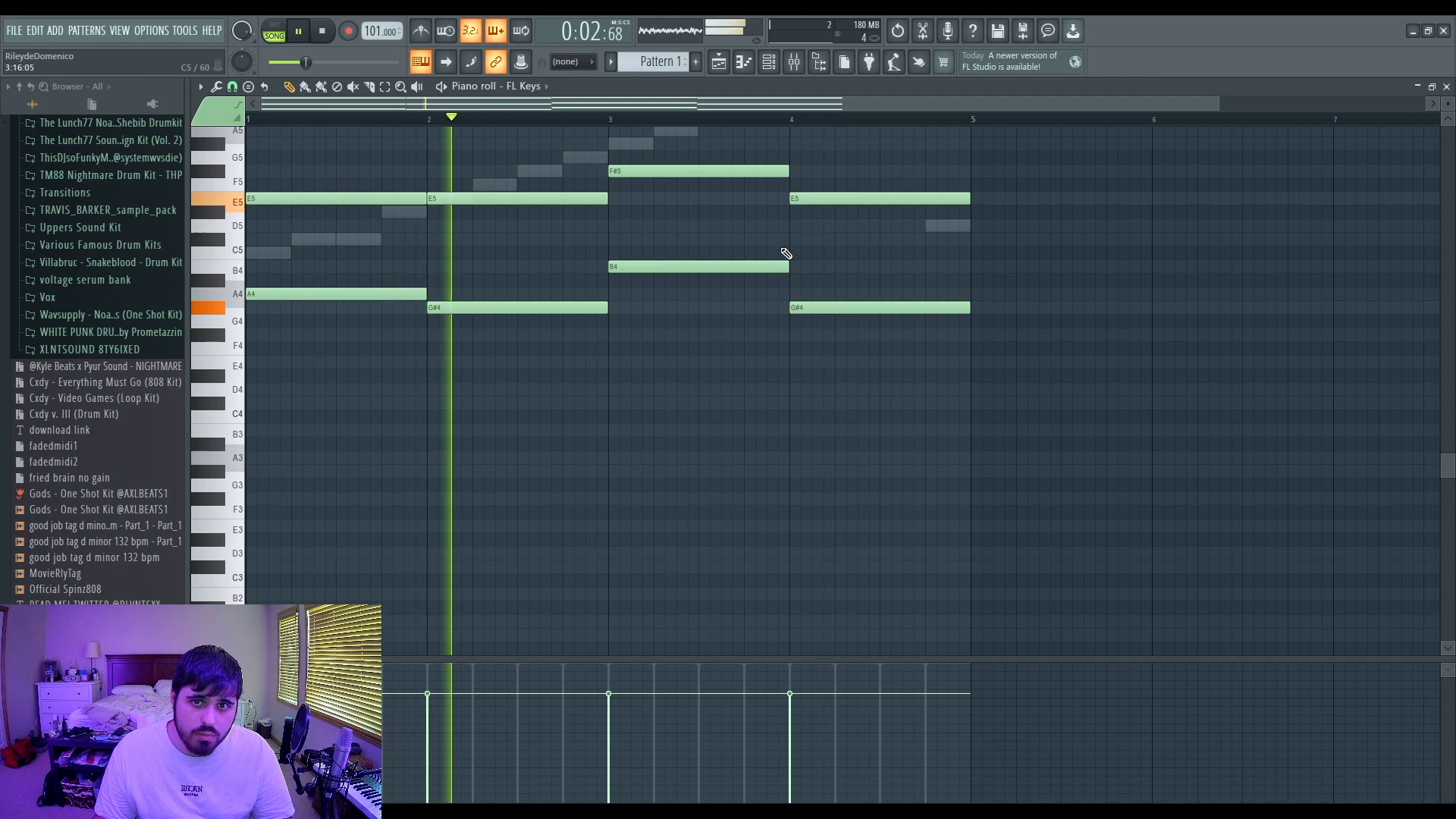
pyautogui.scroll(5, 520, 357)
pyautogui.press('space')
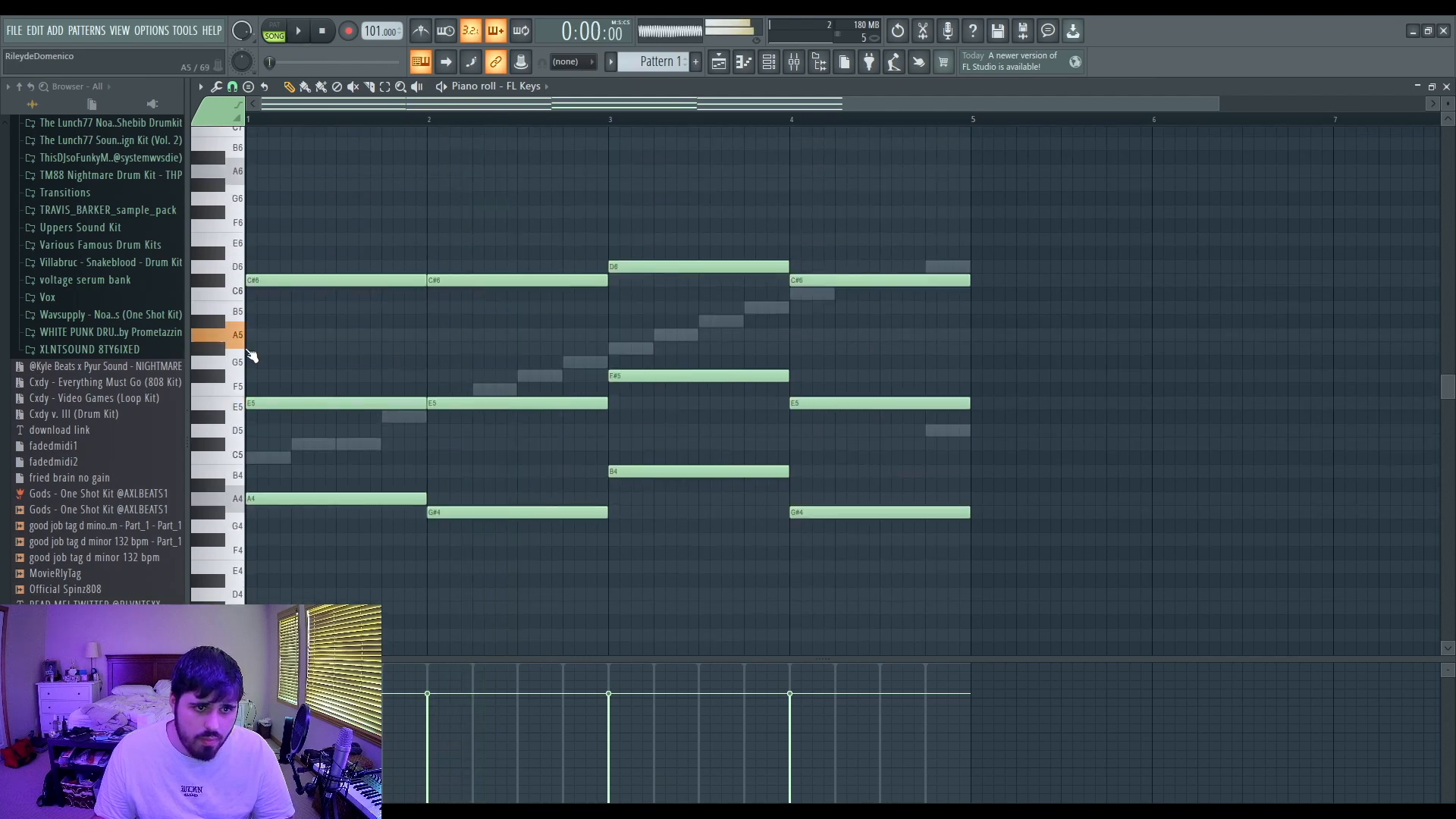
# Step: Add a G#5 note lasting all of bar 1 and play the chord
pyautogui.press('space')
pyautogui.moveTo(360, 348)
pyautogui.mouseDown()
pyautogui.moveTo(360, 335)
pyautogui.moveTo(352, 349)
pyautogui.mouseUp()
pyautogui.press('space')
pyautogui.press('space')
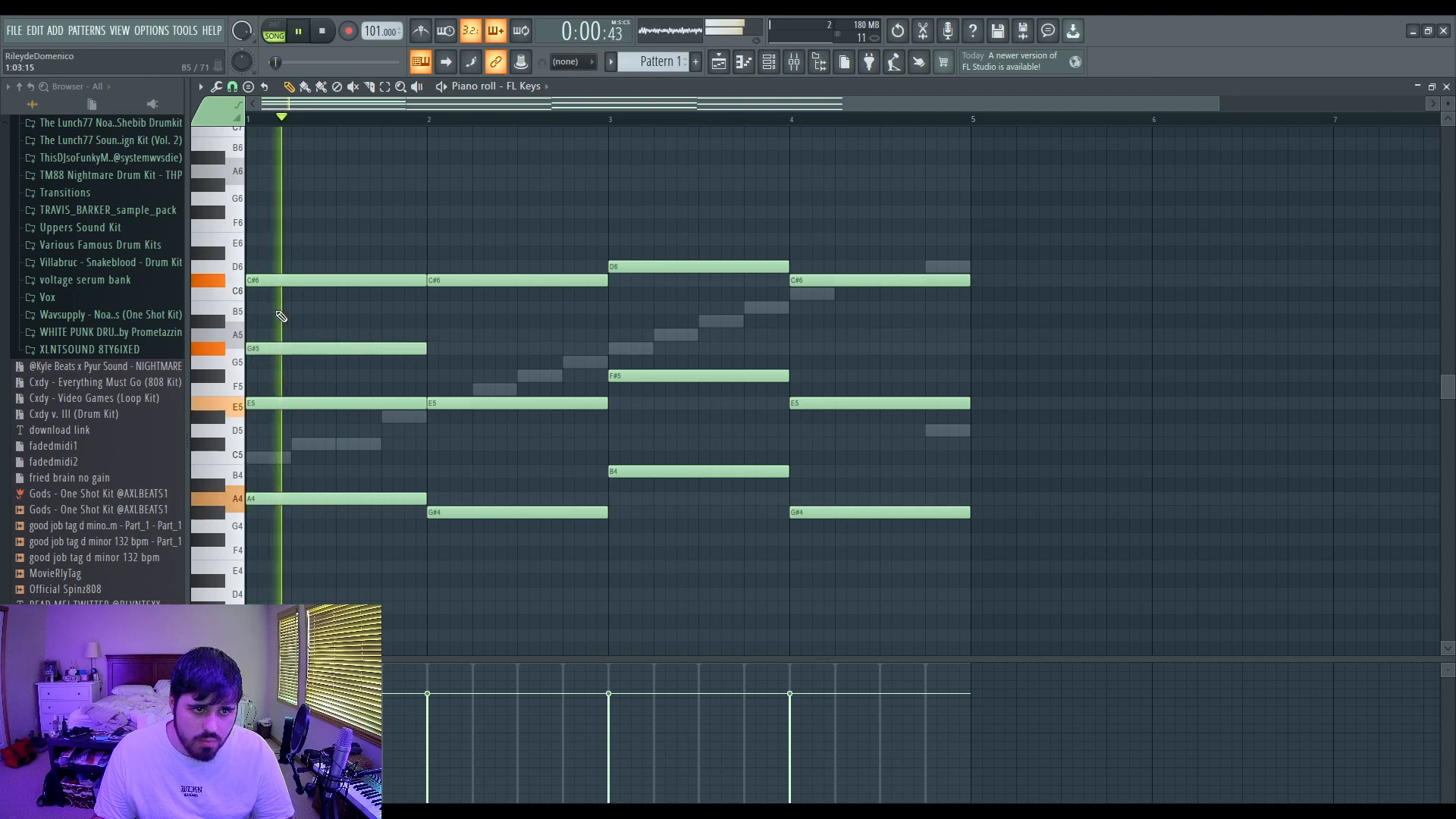
# Step: Try adding a B5 note to the bar 1 chord
pyautogui.press('space')
pyautogui.click(275, 309)
pyautogui.press('space')
pyautogui.rightClick(347, 308)
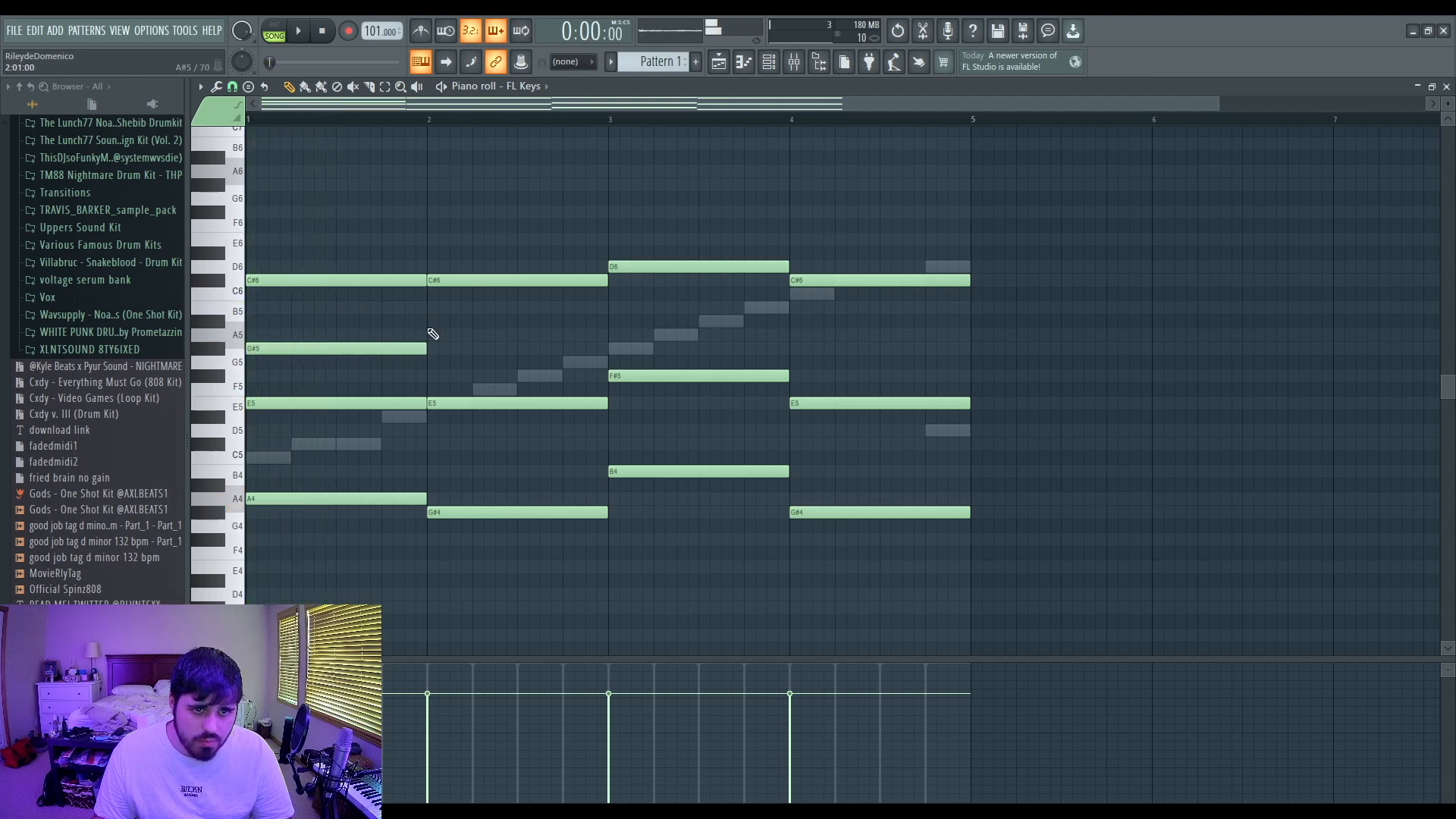
# Step: Add full-bar inner notes to the remaining chords: F#5 in bar 2, A5 in bar 3 and G#5 in bar 4
pyautogui.moveTo(484, 334); pyautogui.dragTo(484, 377)
pyautogui.press('space')
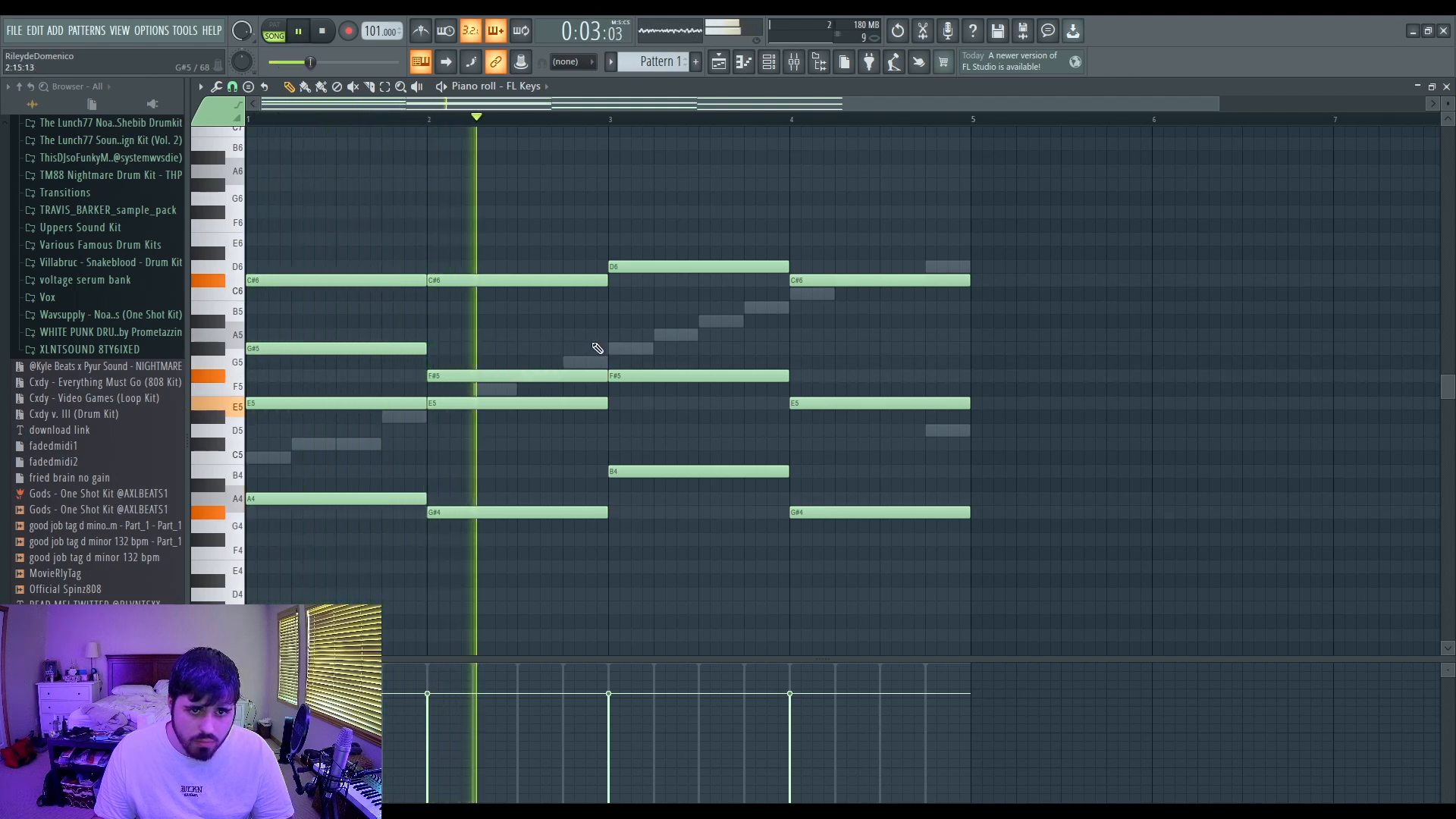
pyautogui.click(610, 336)
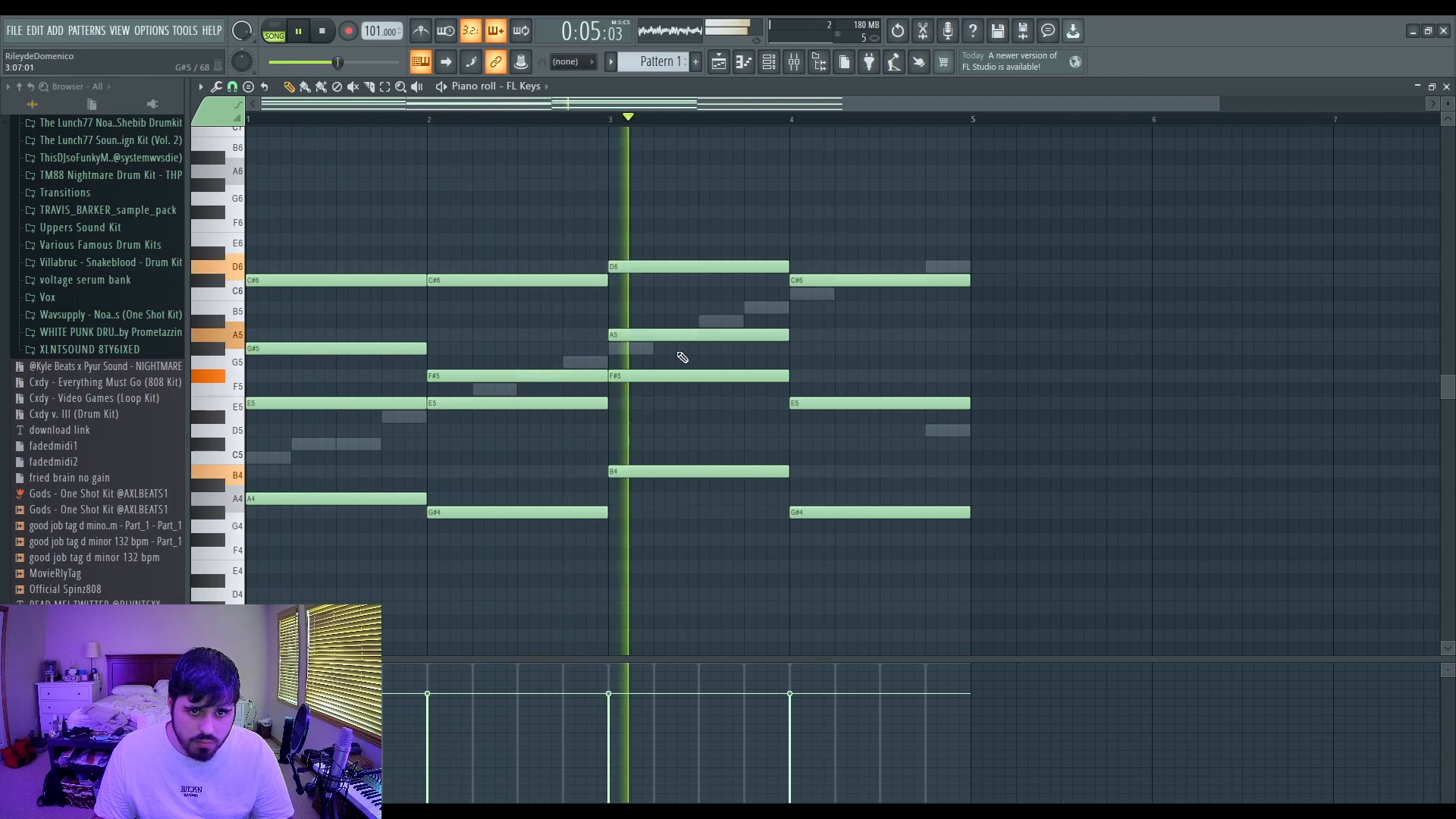
pyautogui.click(818, 350)
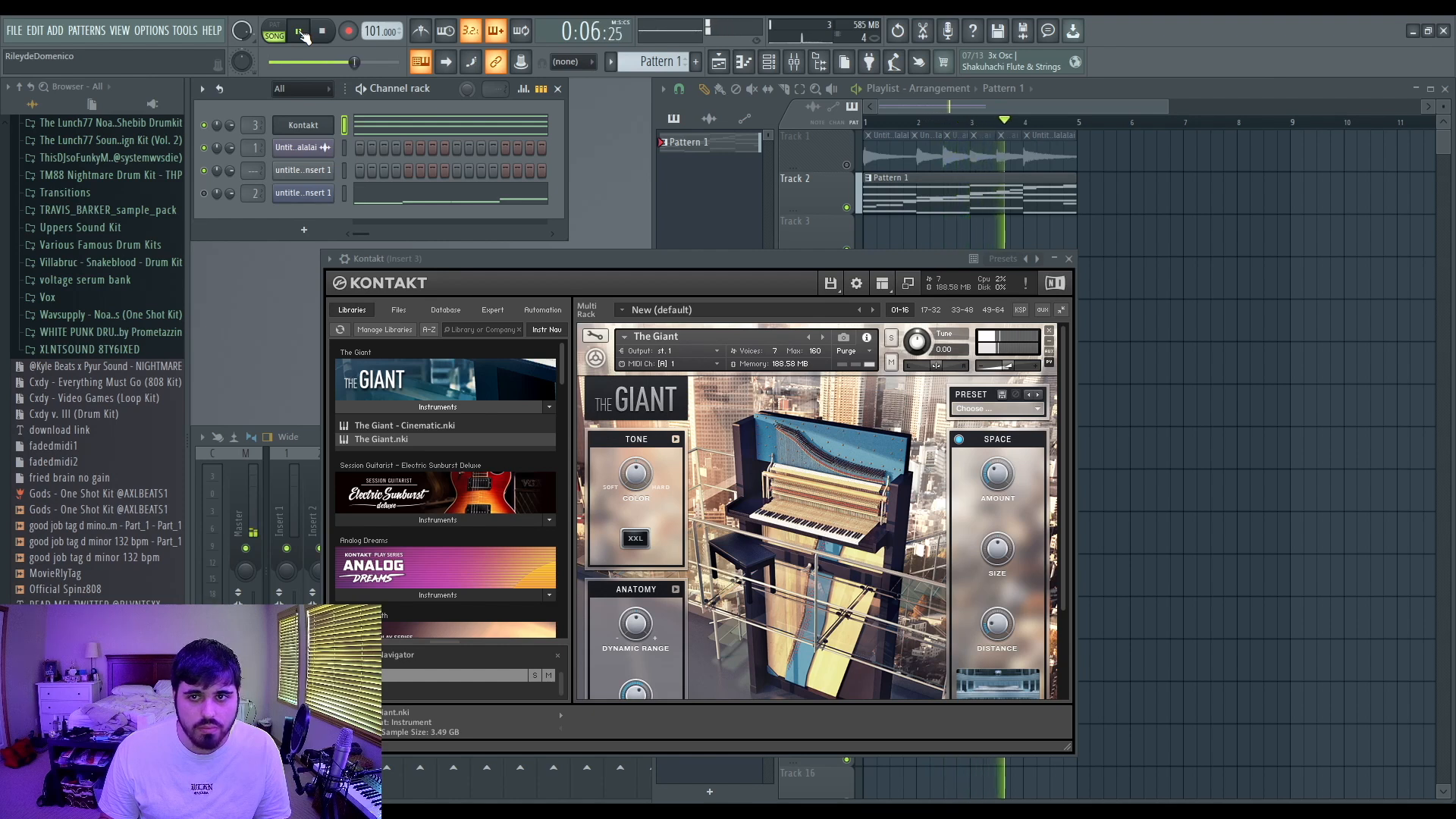
# Step: Write a short run of A5, B5, A5 and G#5 at the end of bar 4 in the Kontakt part
pyautogui.press('F7')
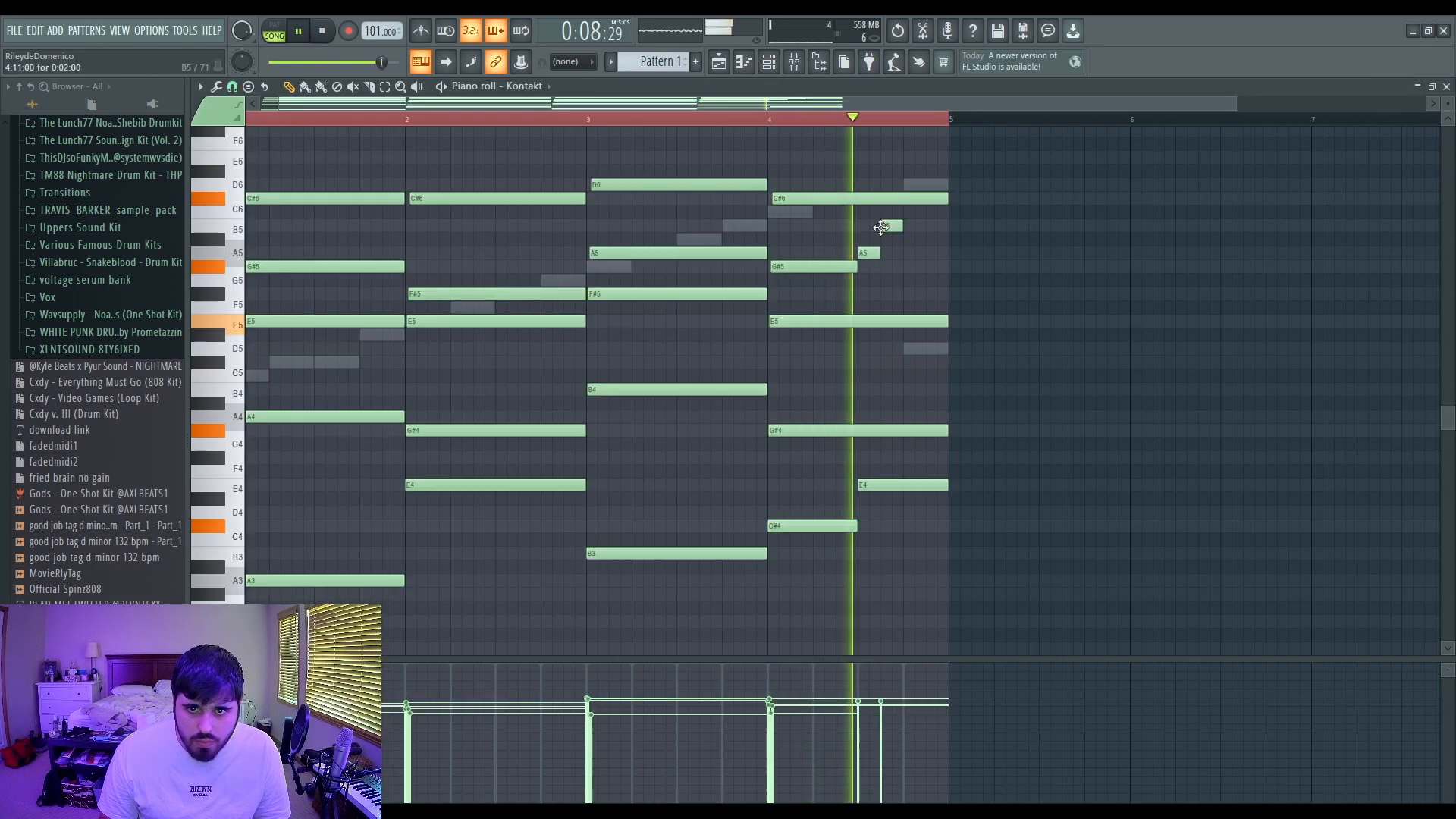
pyautogui.click(906, 254)
pyautogui.press('space')
pyautogui.press('space')
pyautogui.click(928, 267)
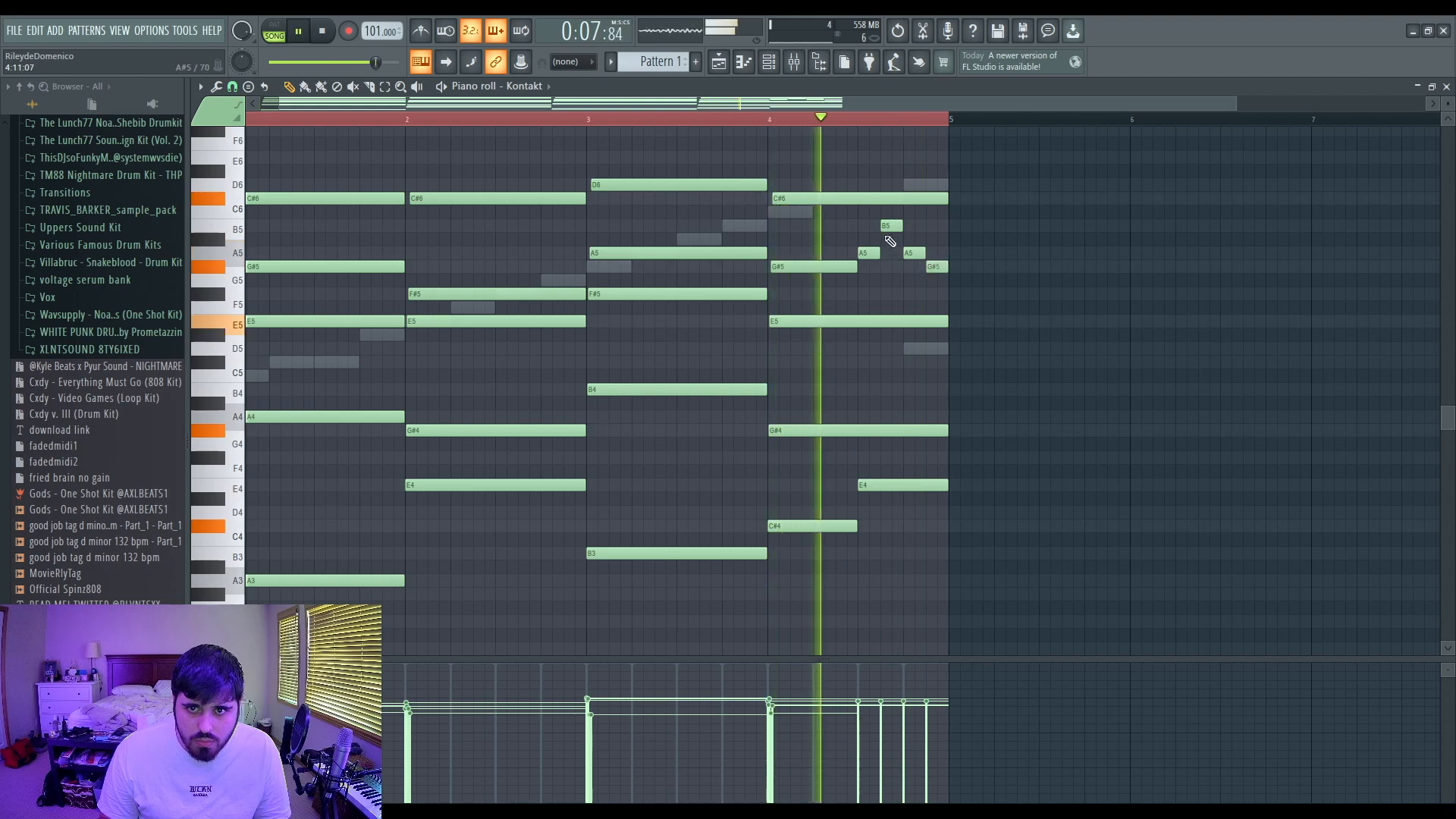
# Step: Rework the bar 4 run into a held G#5, a short B5 and a longer closing A5
pyautogui.rightClick(888, 227)
pyautogui.press('space')
pyautogui.press('space')
pyautogui.moveTo(934, 265); pyautogui.dragTo(937, 254)
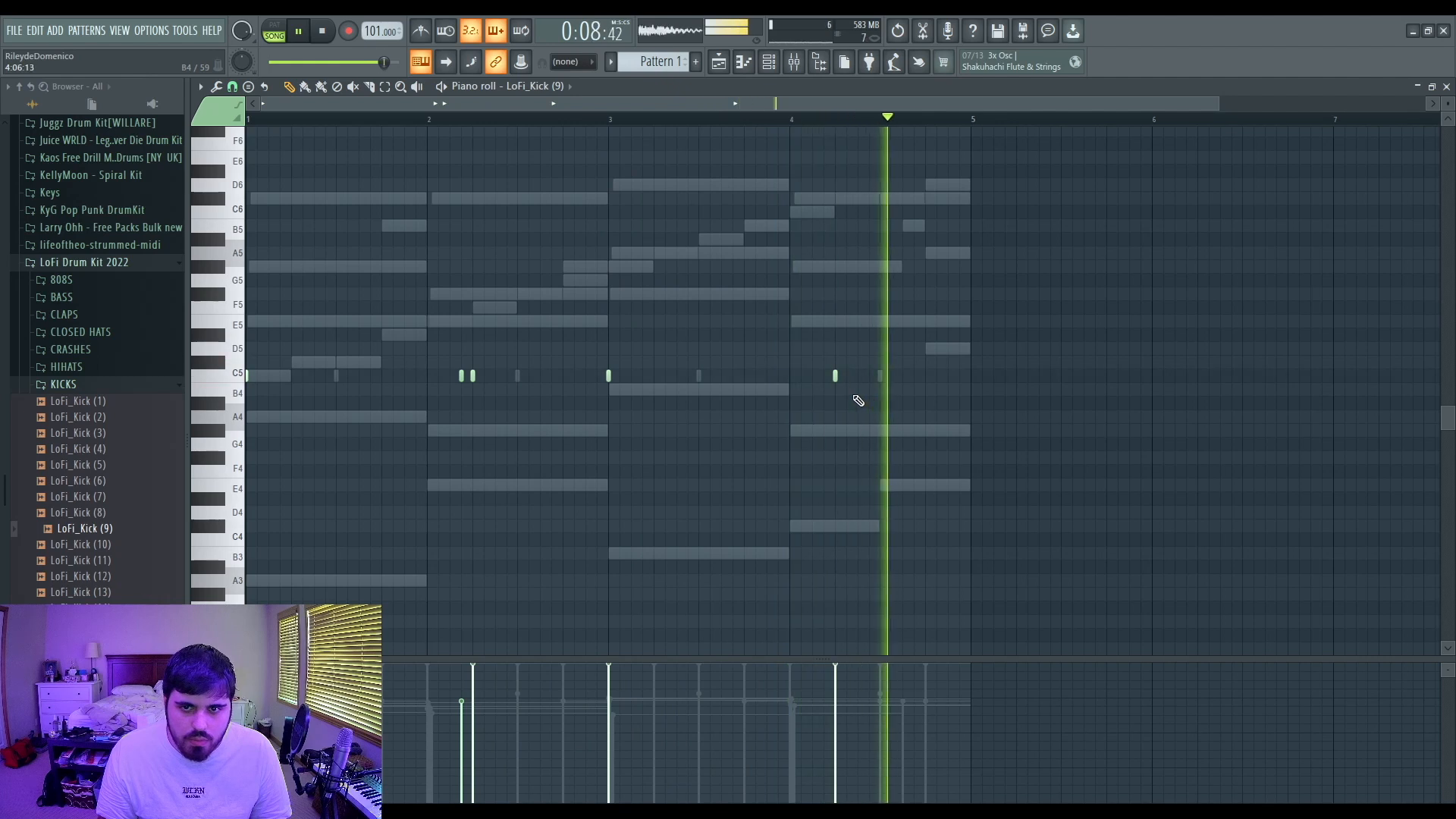
# Step: Transpose all LoFi_Kick (9) notes down a semitone to B4 and close the piano roll
pyautogui.hotkey('ctrl', 'a')
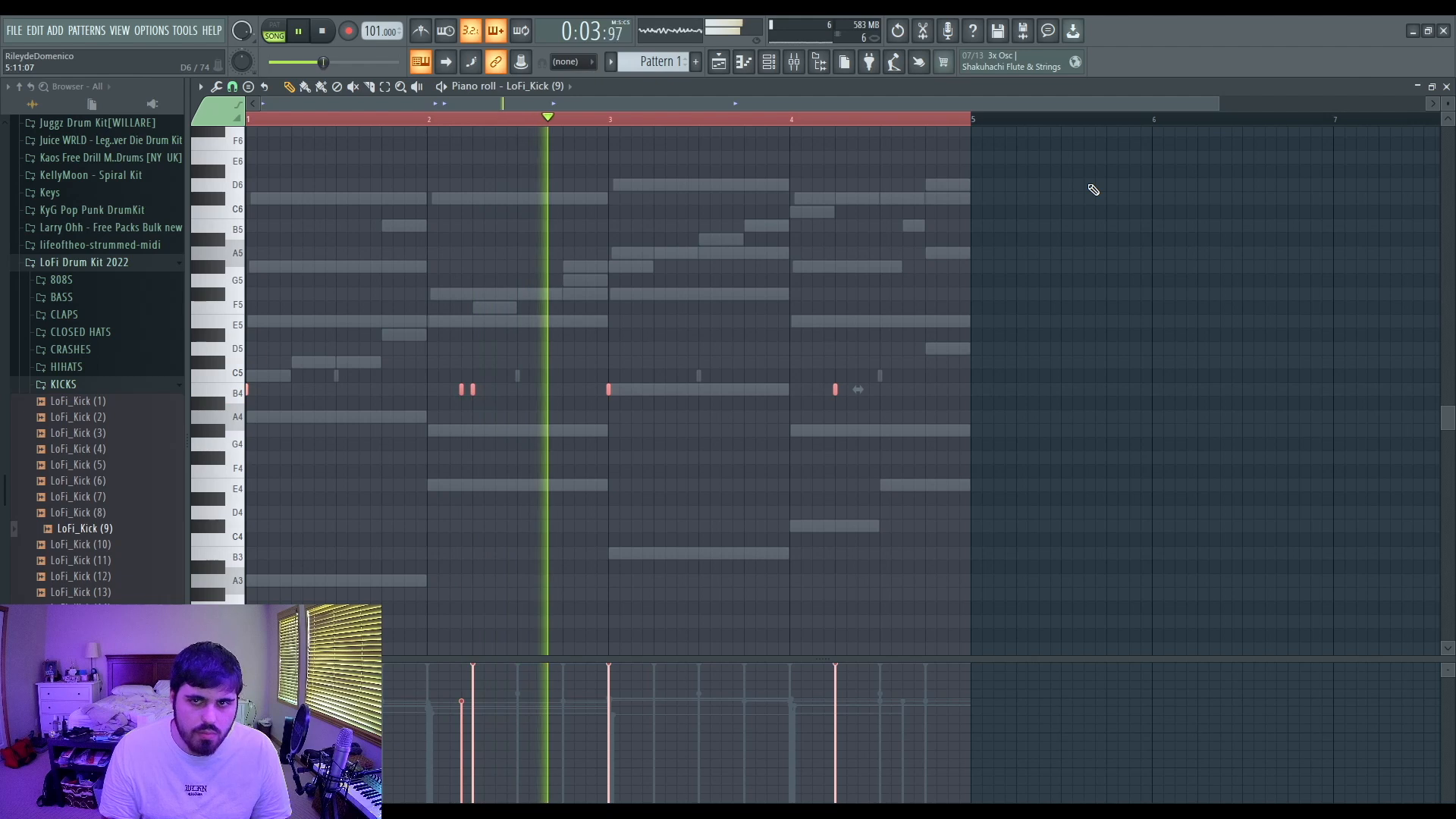
pyautogui.keyDown('ctrl'); pyautogui.click(951, 120); pyautogui.keyUp('ctrl')
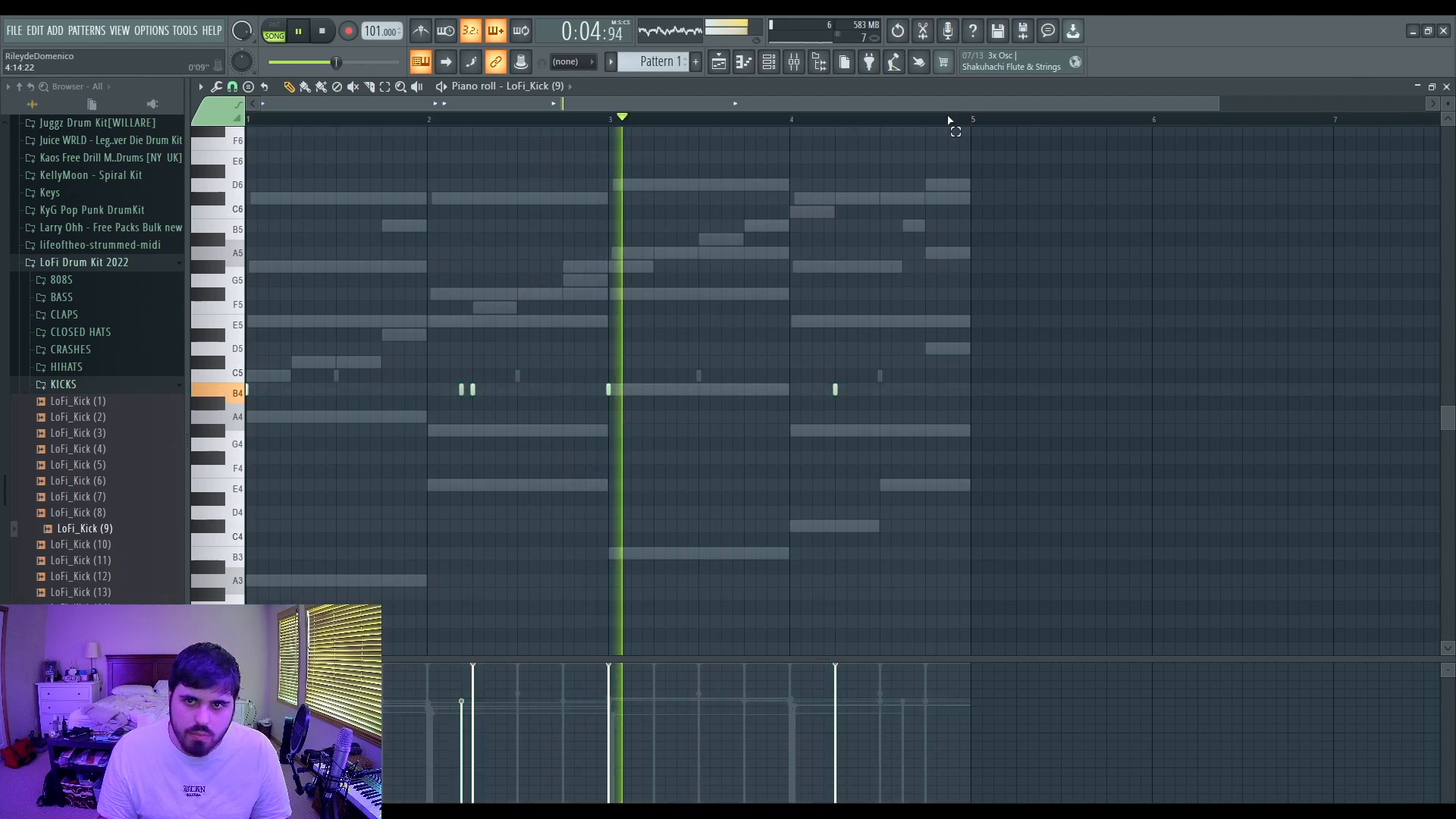
pyautogui.click(1446, 87)
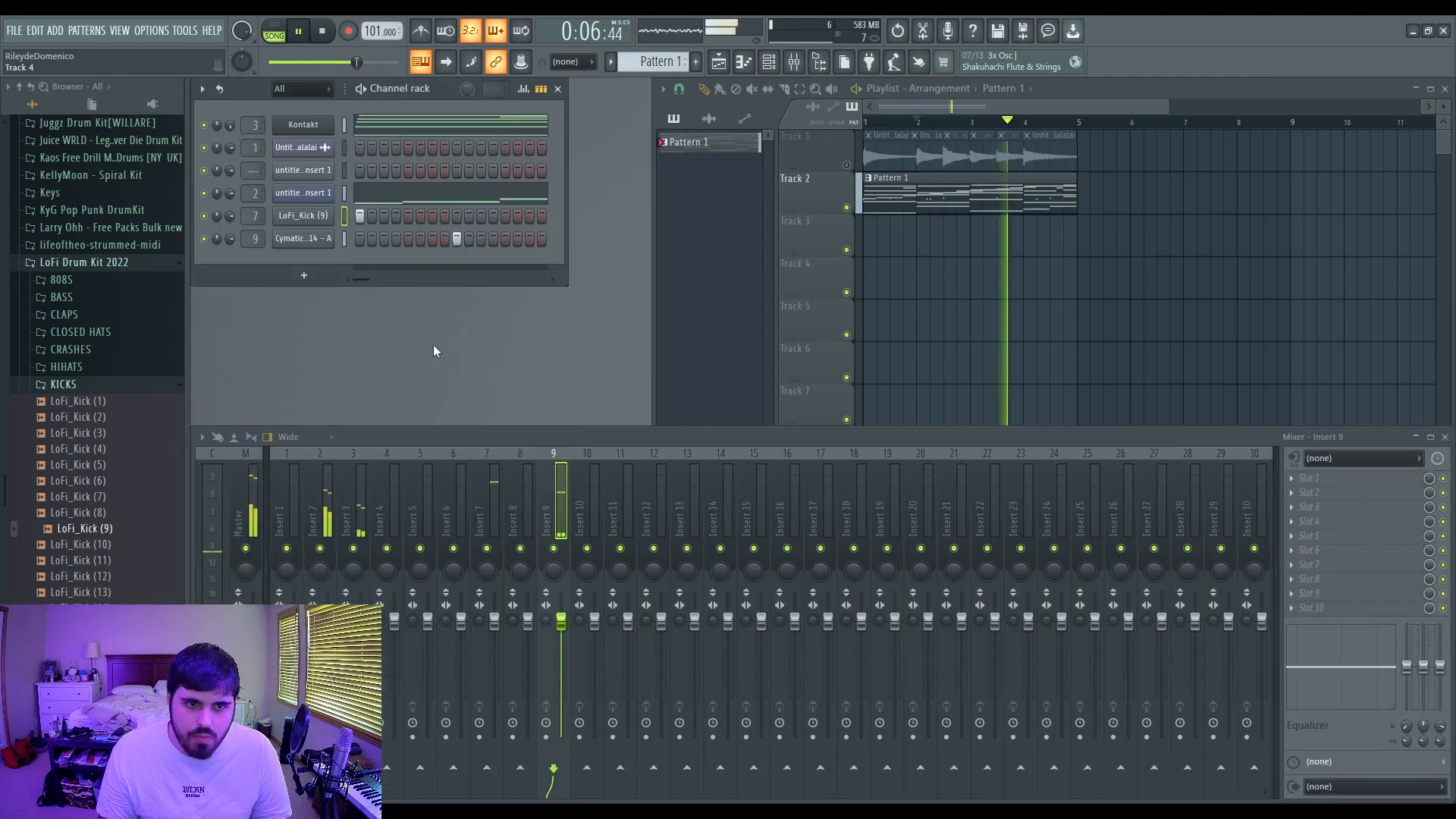
pyautogui.click(325, 239)
pyautogui.click(755, 295)
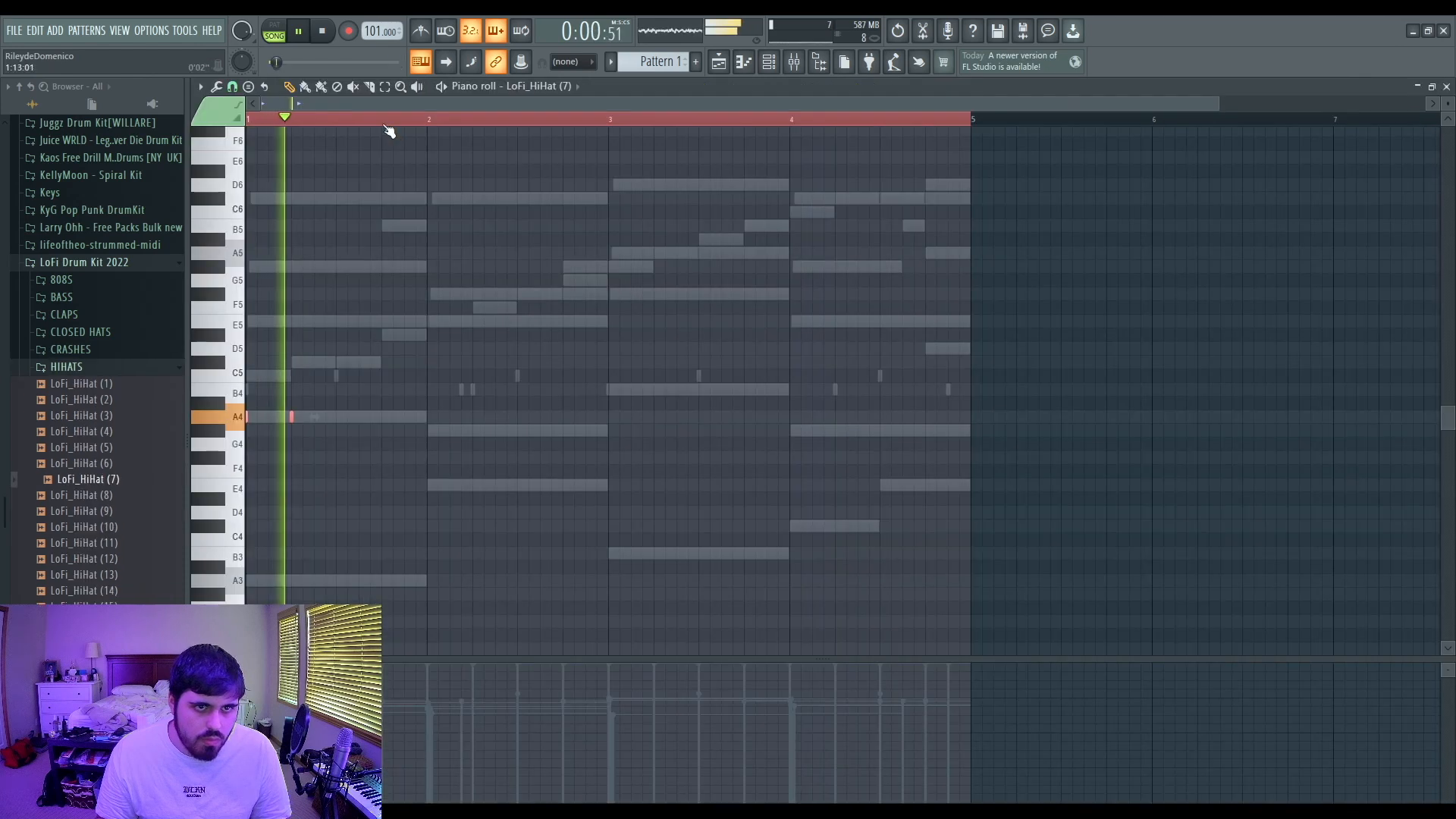
# Step: Place LoFi_HiHat (7) notes on A4 on the offbeat of beat 4 in bar 1 and on beats 1, 2 and 4 of bar 2
pyautogui.keyDown('ctrl'); pyautogui.click(390, 121); pyautogui.keyUp('ctrl')
pyautogui.press('space')
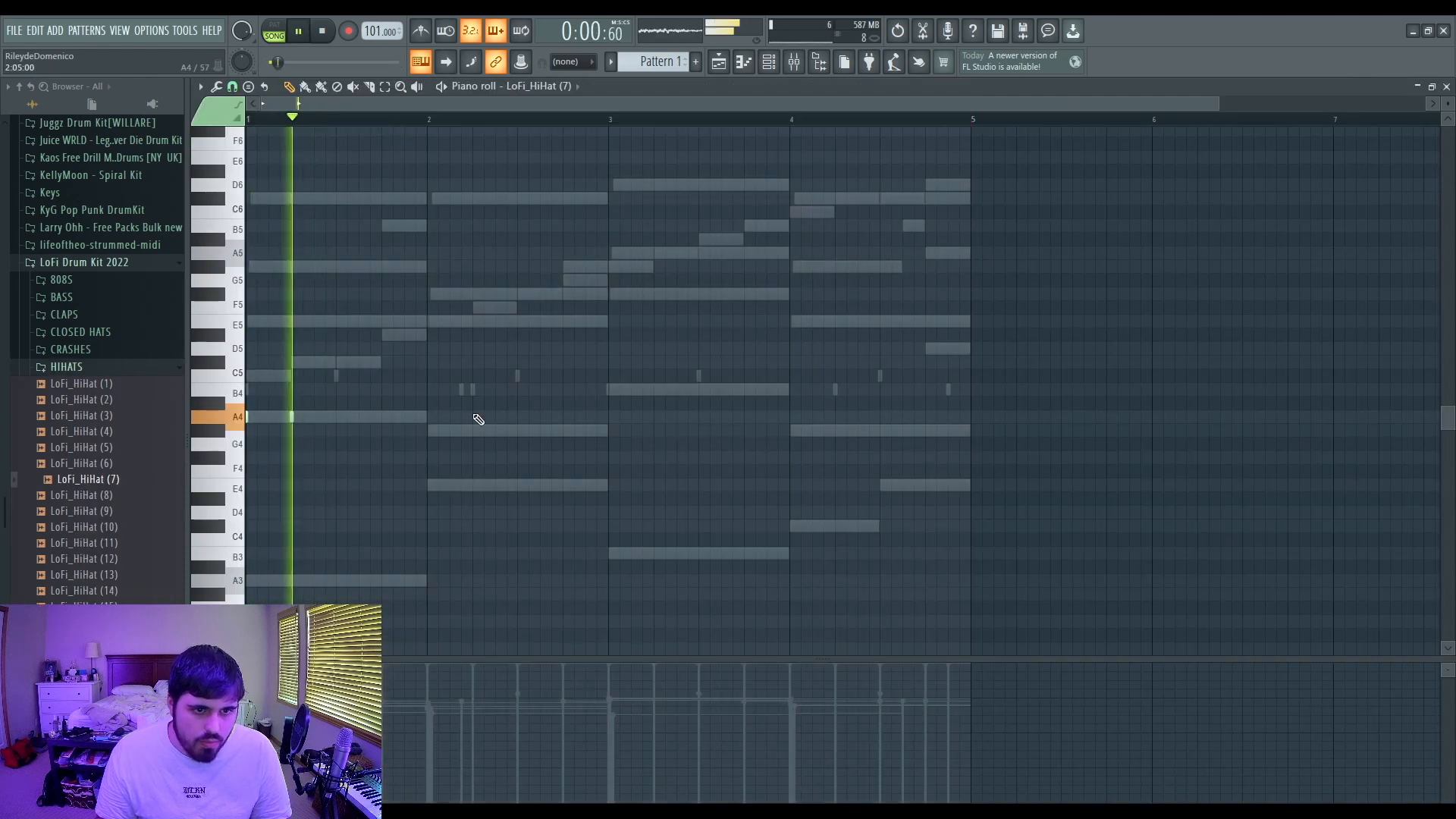
pyautogui.click(406, 416)
pyautogui.press('space')
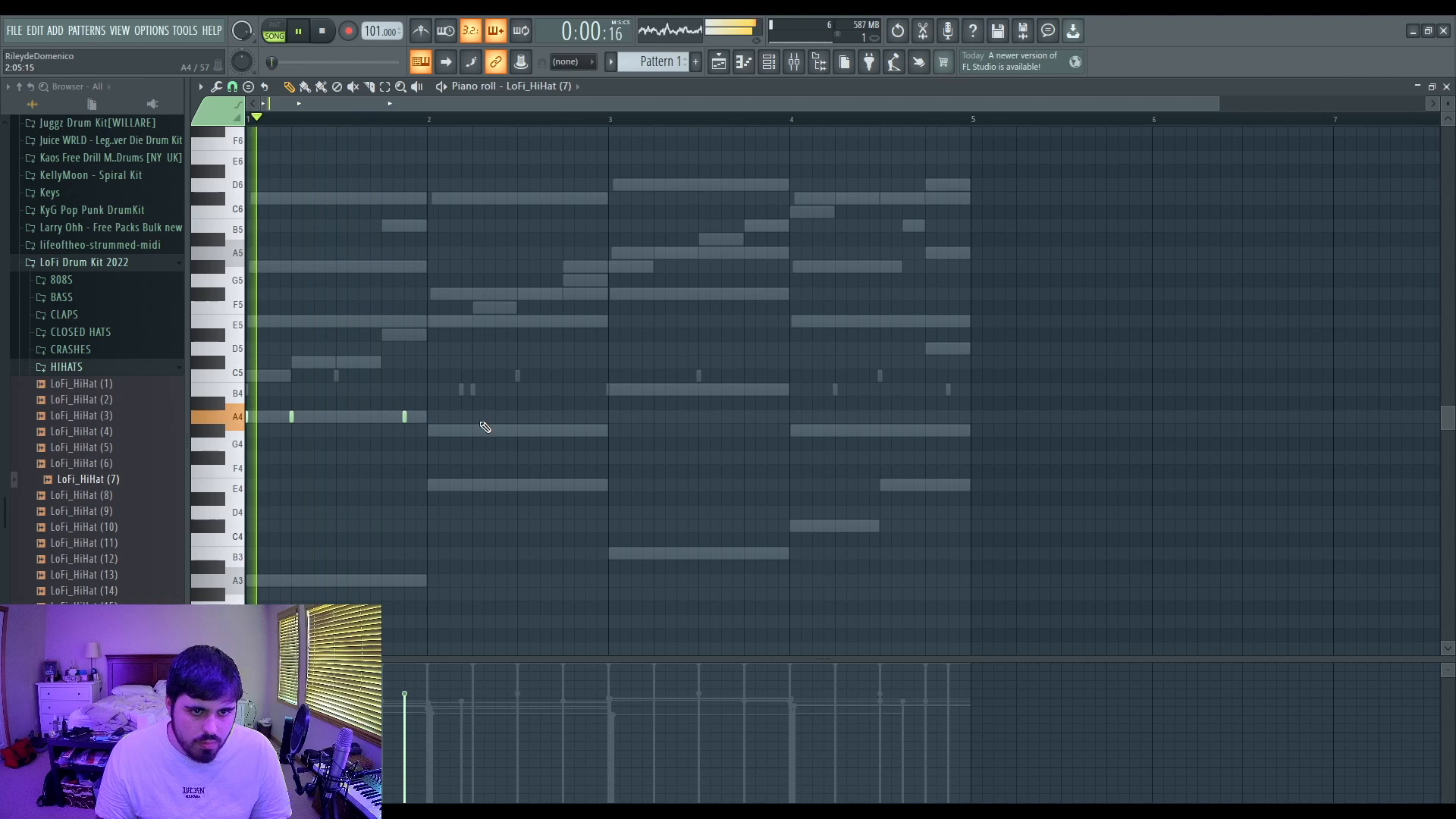
pyautogui.click(427, 416)
pyautogui.click(472, 416)
pyautogui.click(562, 417)
# Step: Place A4 hi-hat notes on beats 1, 2 and the offbeat of beat 4 in bar 3, and on beats 1 and 2 of bar 4
pyautogui.click(609, 416)
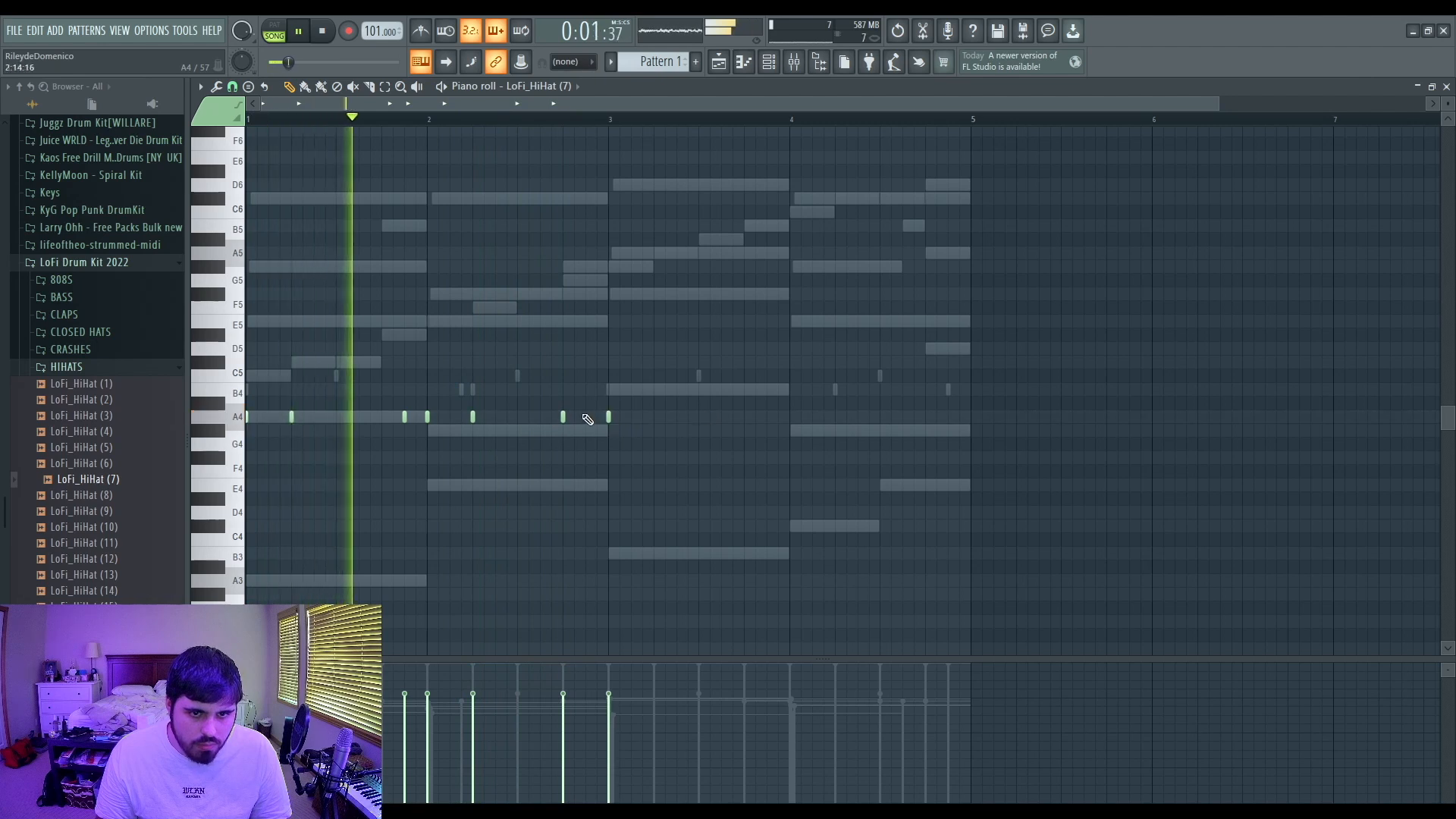
pyautogui.click(654, 416)
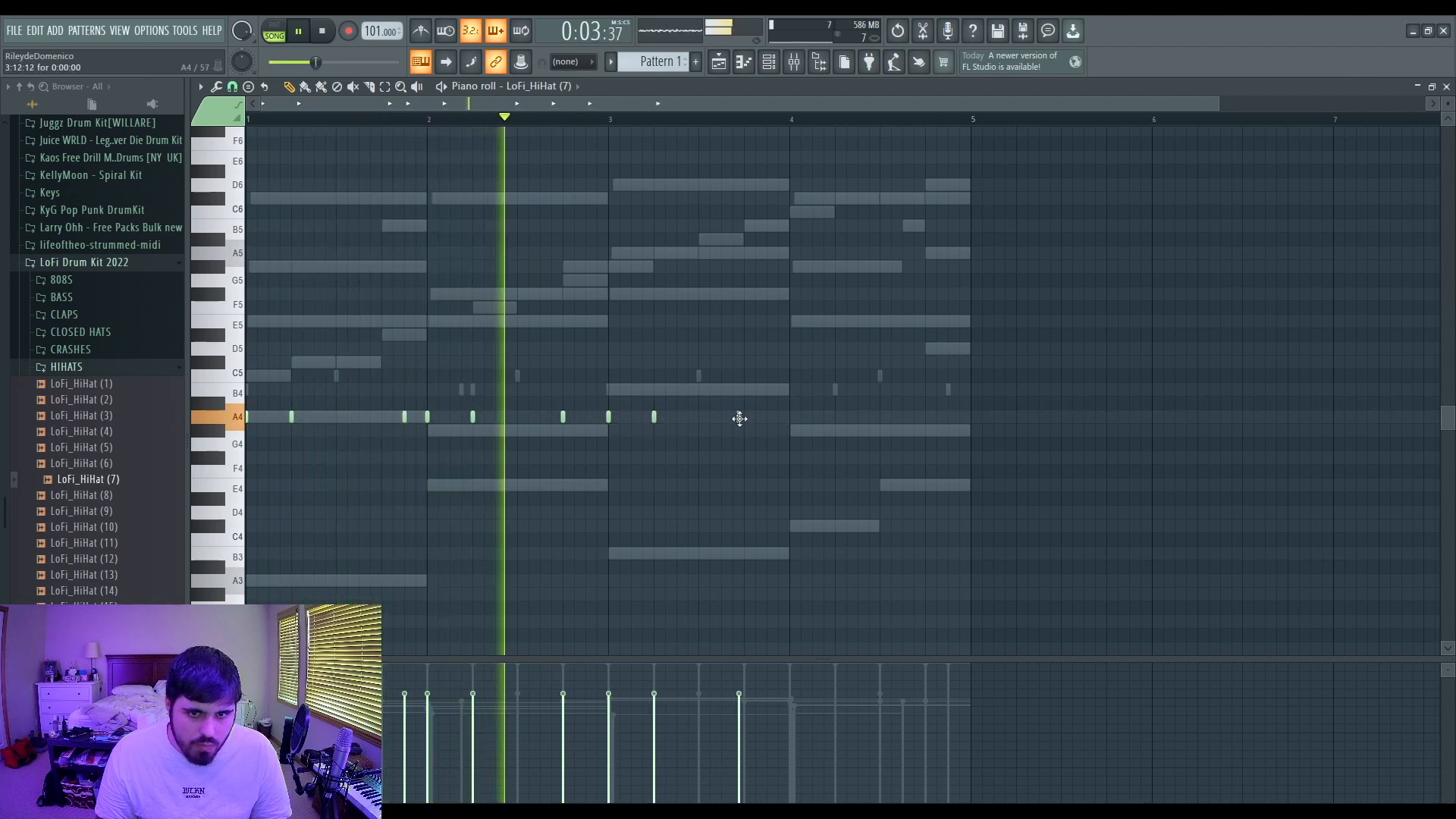
pyautogui.click(767, 416)
pyautogui.click(789, 417)
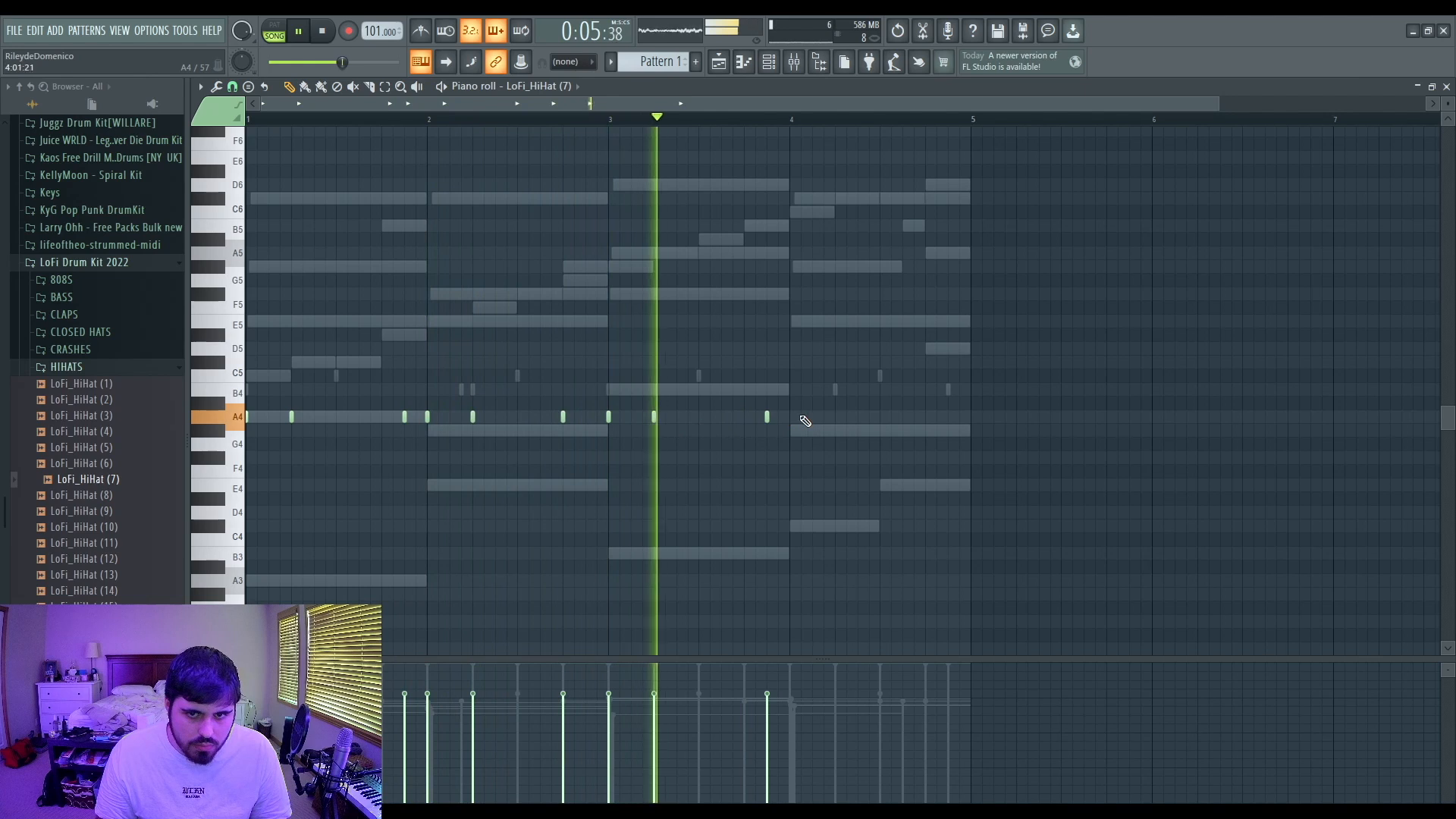
pyautogui.click(835, 416)
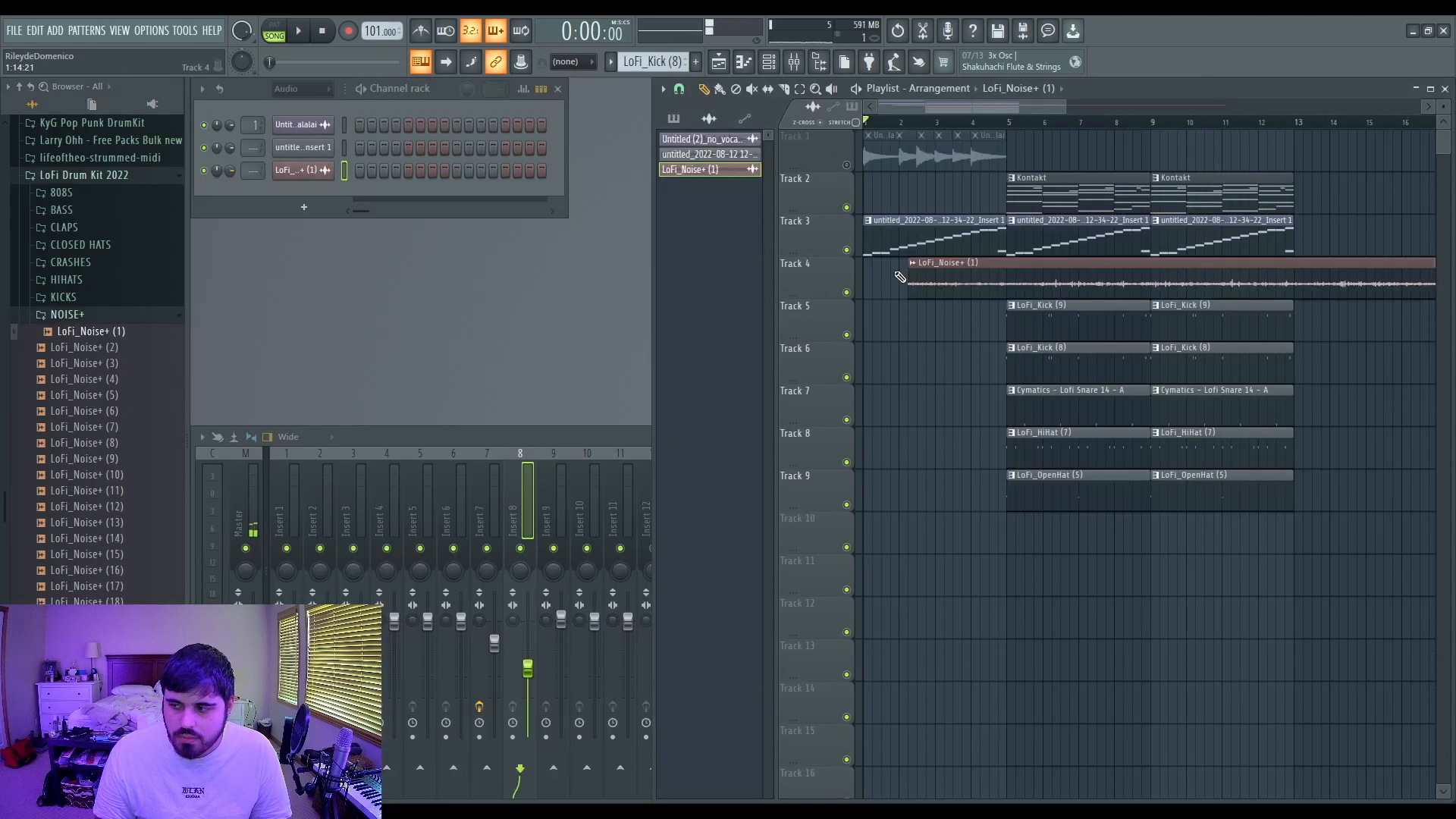
# Step: Fit the LoFi_Noise+ (1) clip on Track 4 to run from bar 1 to the start of bar 13
pyautogui.click(1297, 281)
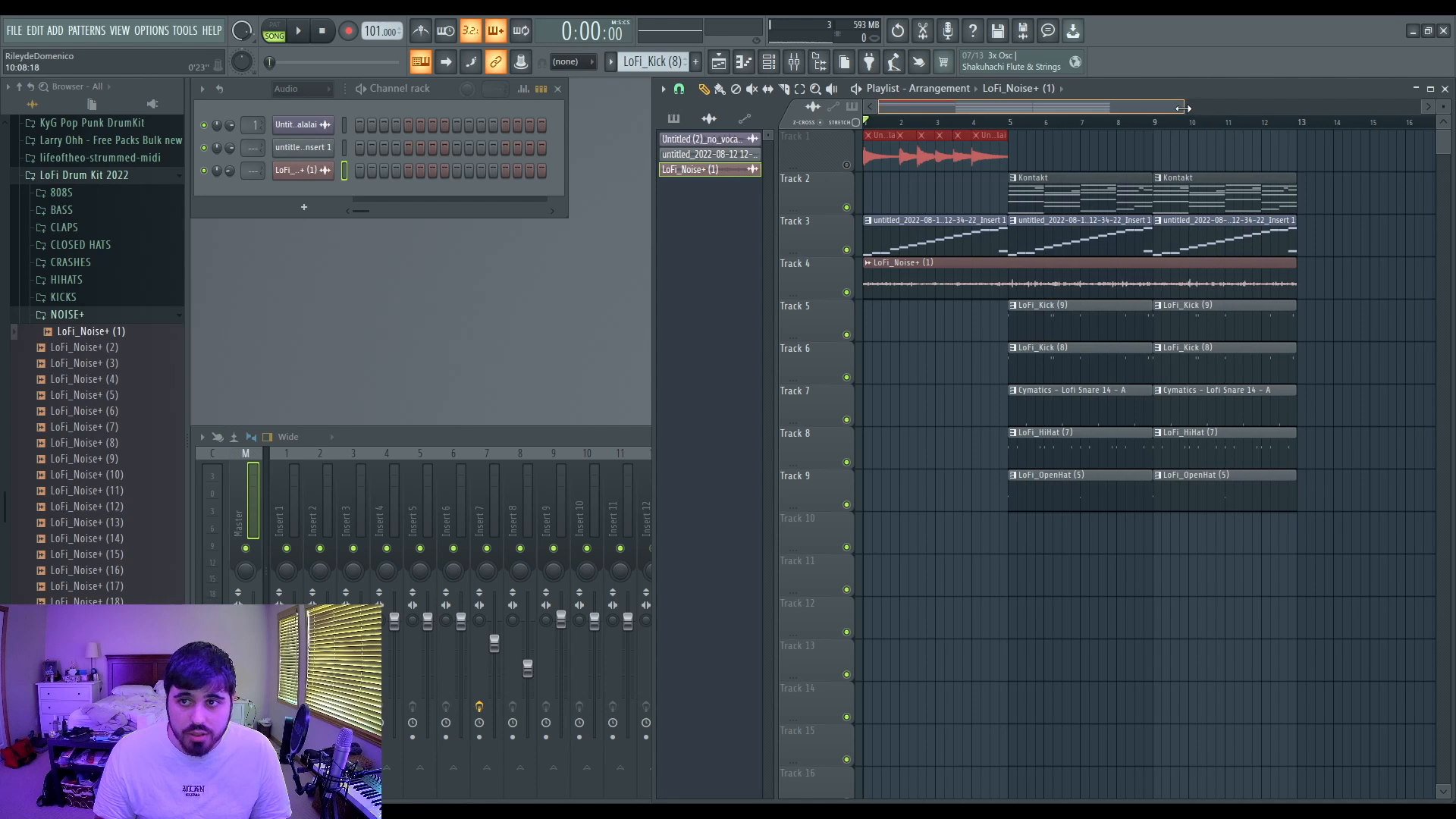
# Step: Review the sliced sample's notes in the Track 3 pattern and play the full arrangement from bar 1
pyautogui.moveTo(1186, 107); pyautogui.dragTo(1116, 108)
pyautogui.doubleClick(899, 241)
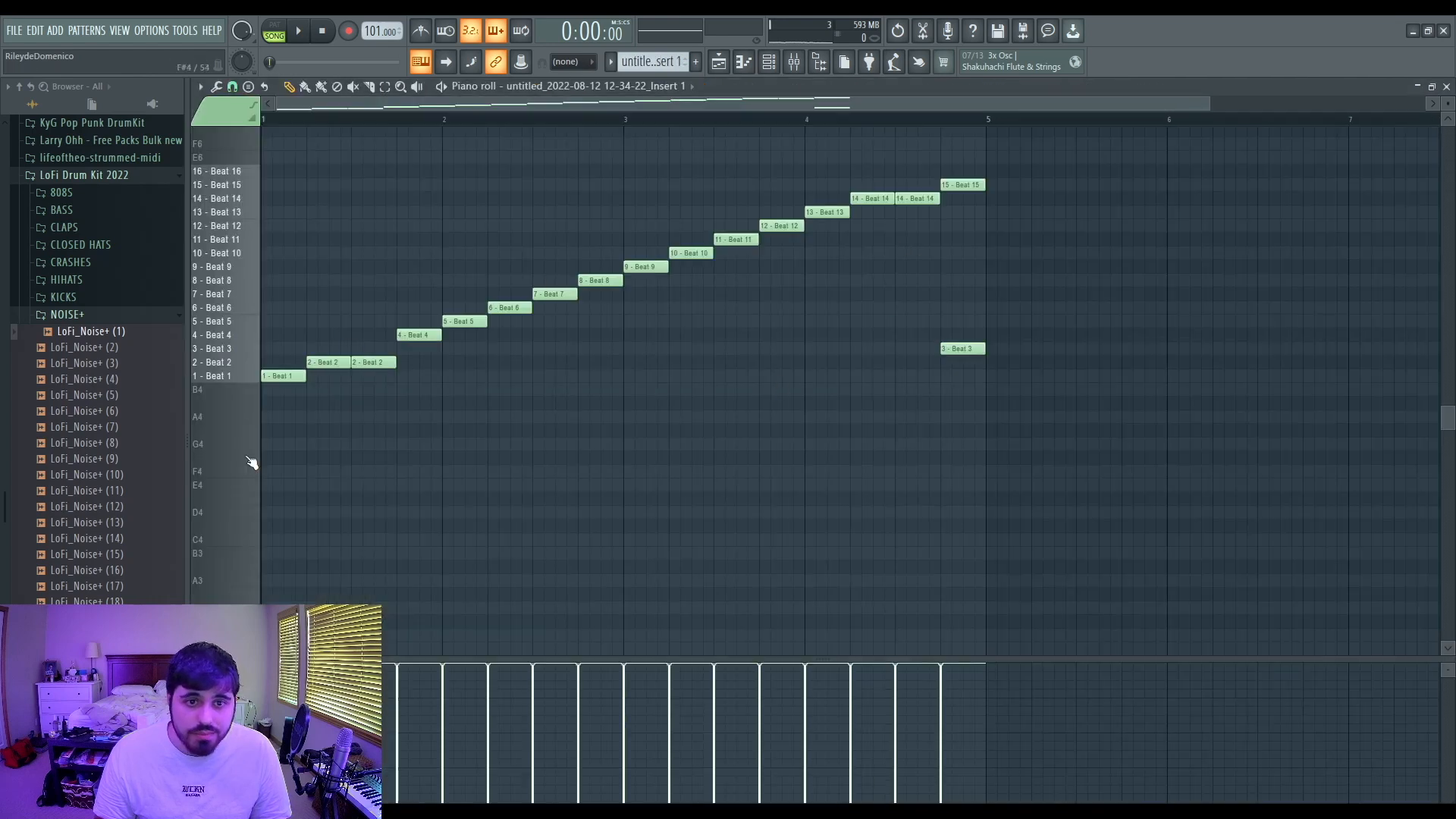
pyautogui.click(1446, 88)
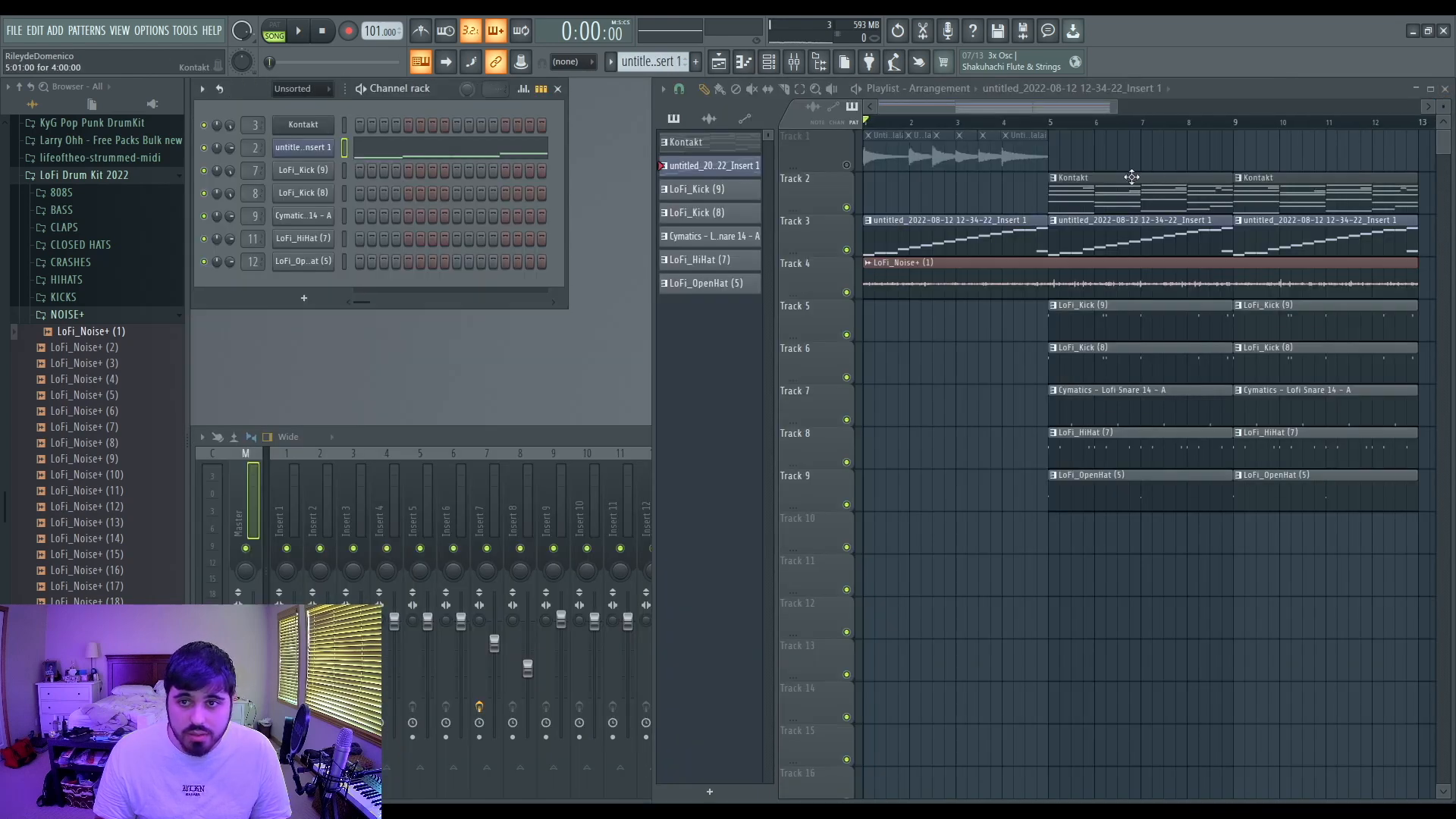
pyautogui.moveTo(1116, 104)
pyautogui.mouseDown()
pyautogui.moveTo(1138, 105)
pyautogui.moveTo(1105, 106)
pyautogui.mouseUp()
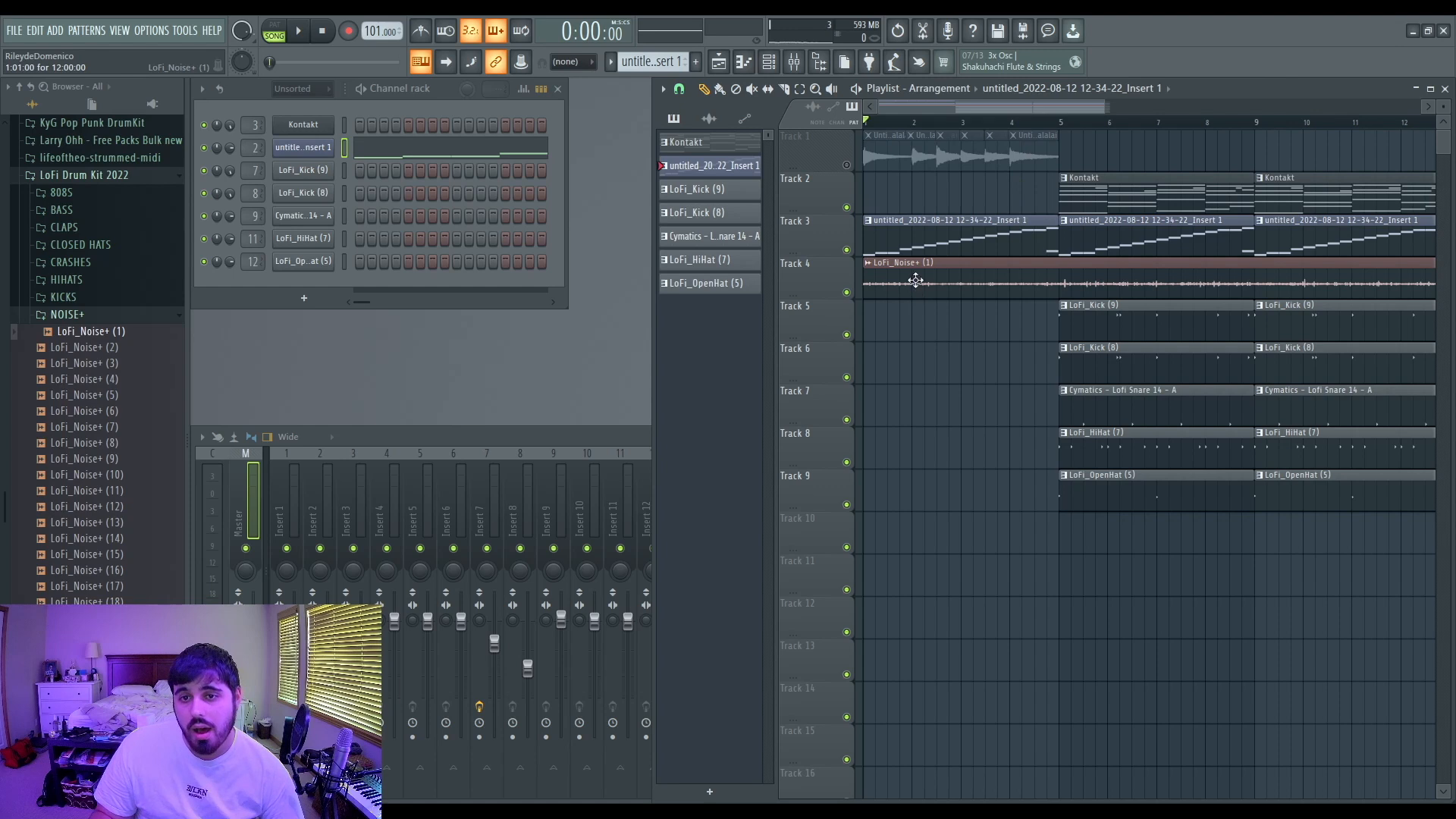
pyautogui.moveTo(1105, 107); pyautogui.dragTo(1234, 107)
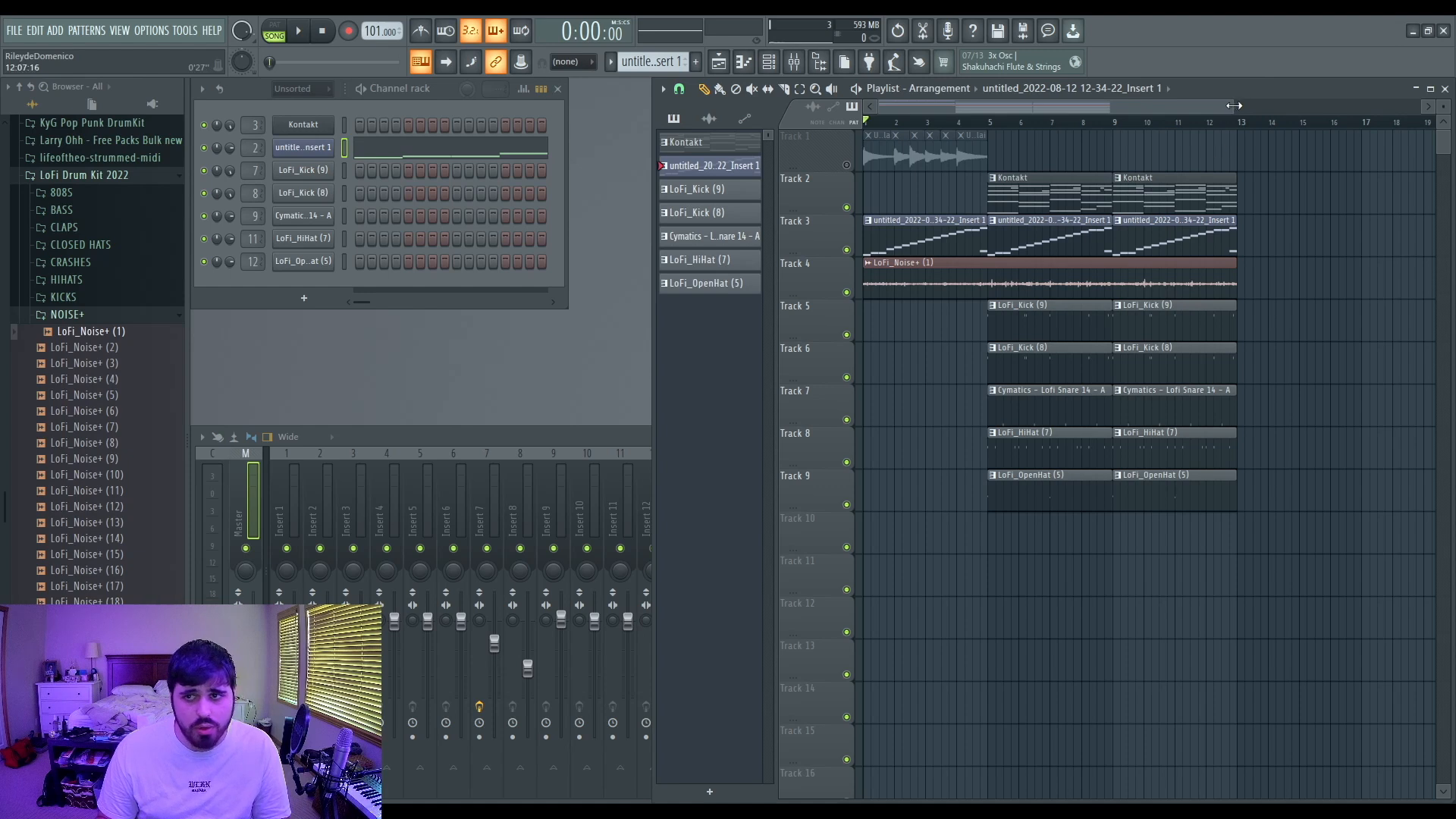
pyautogui.press('space')
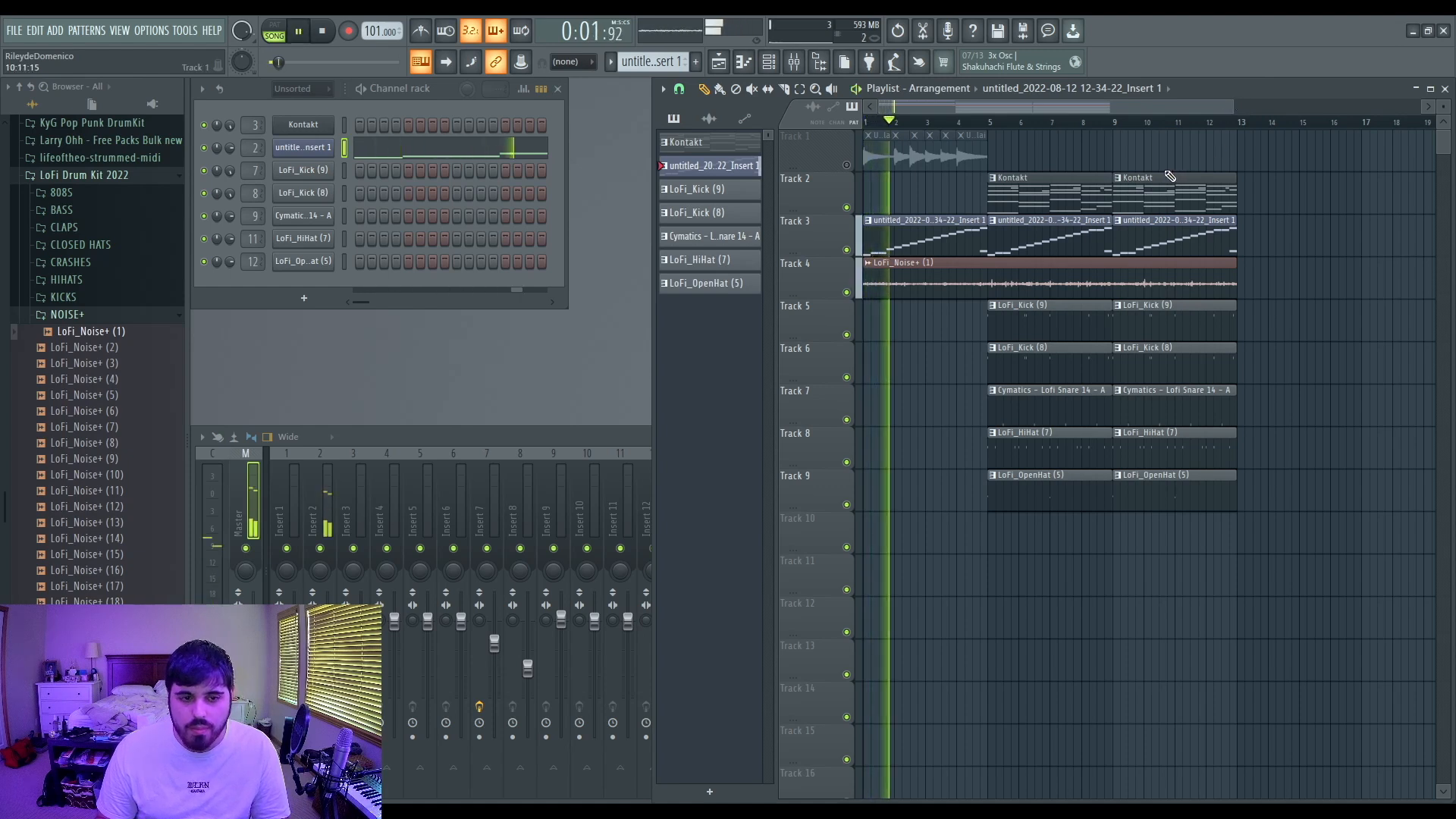